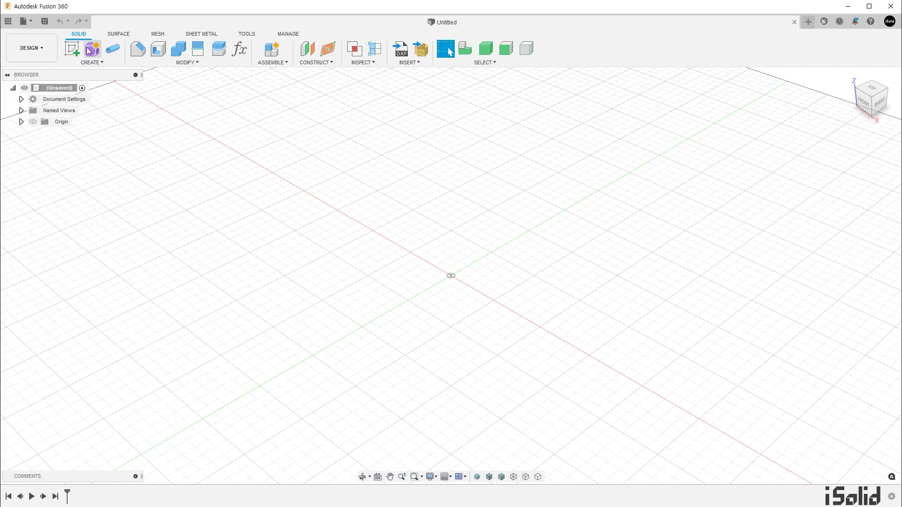
Start a new sketch on the XY ground plane
{"action": "left_click", "coordinate": [72, 48]}
{"action": "left_click", "coordinate": [504, 275]}
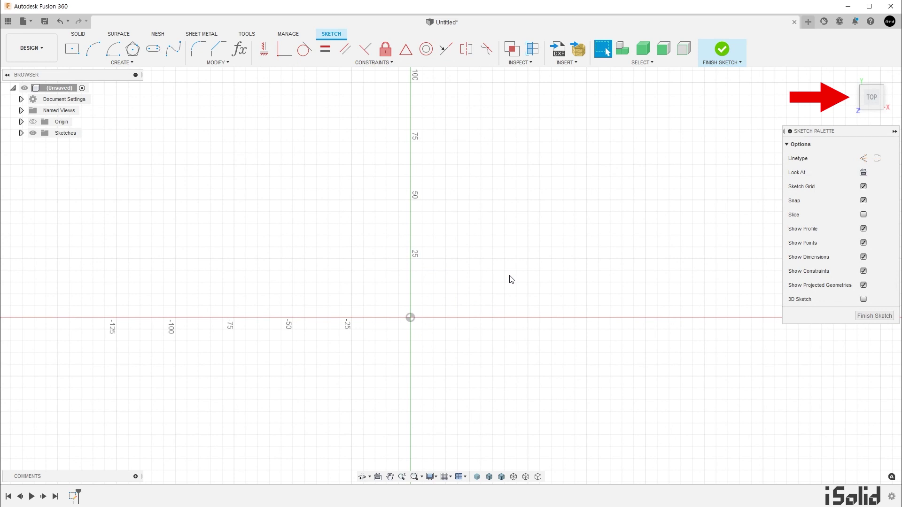
{"action": "middle_click_drag", "start_coordinate": [511, 280], "coordinate": [532, 237]}
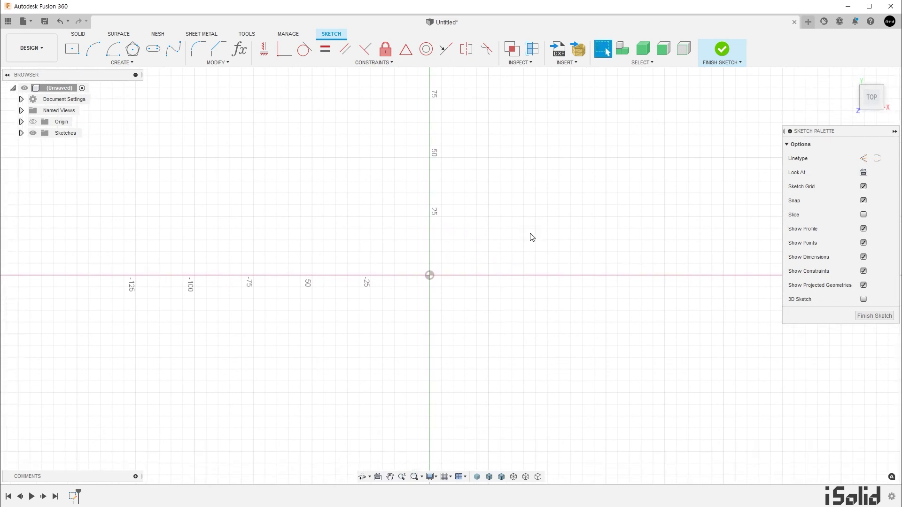
Draw a 90 mm diameter circle centred on the origin and finish Sketch1
{"action": "key", "text": "c"}
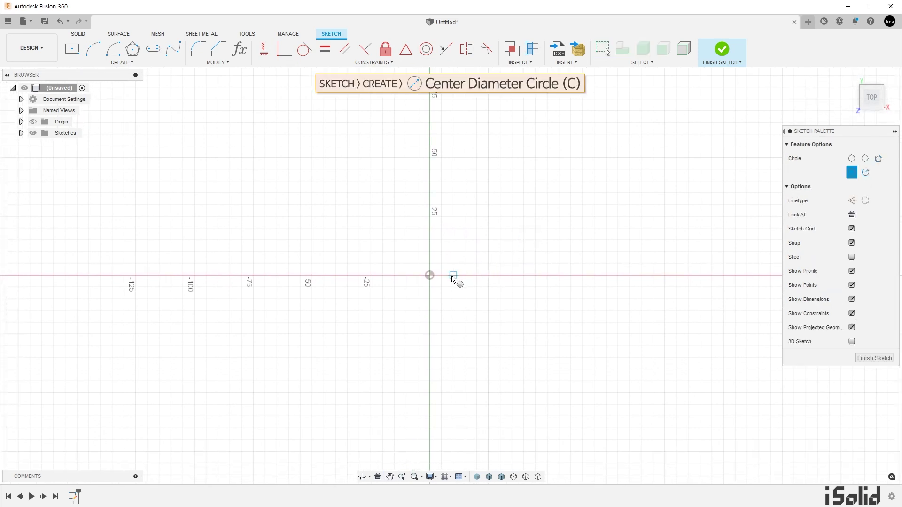
{"action": "left_click", "coordinate": [429, 276]}
{"action": "type", "text": "9"}
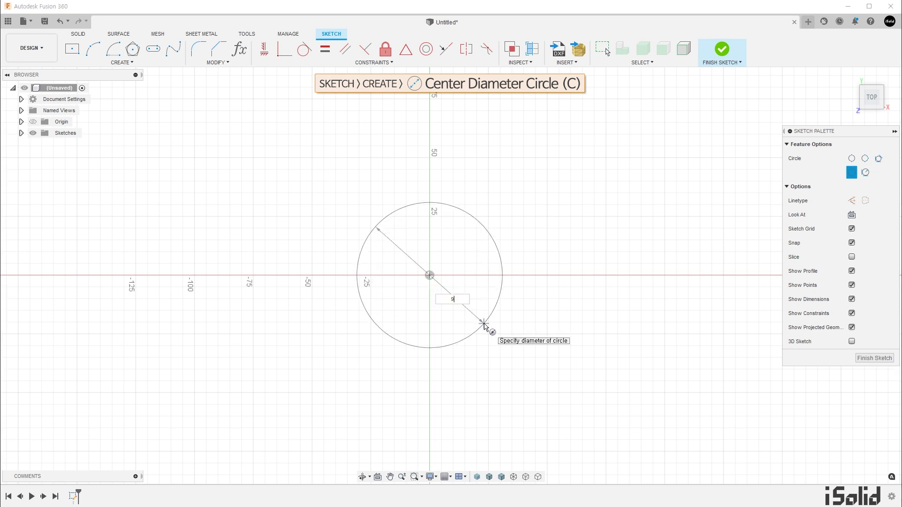
{"action": "type", "text": "0"}
{"action": "key", "text": "Return"}
{"action": "key", "text": "Escape"}
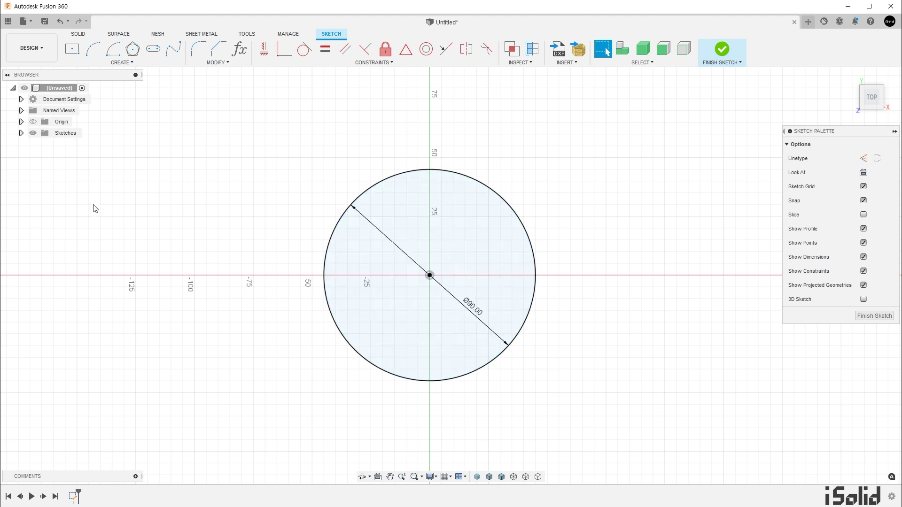
{"action": "left_click", "coordinate": [21, 133]}
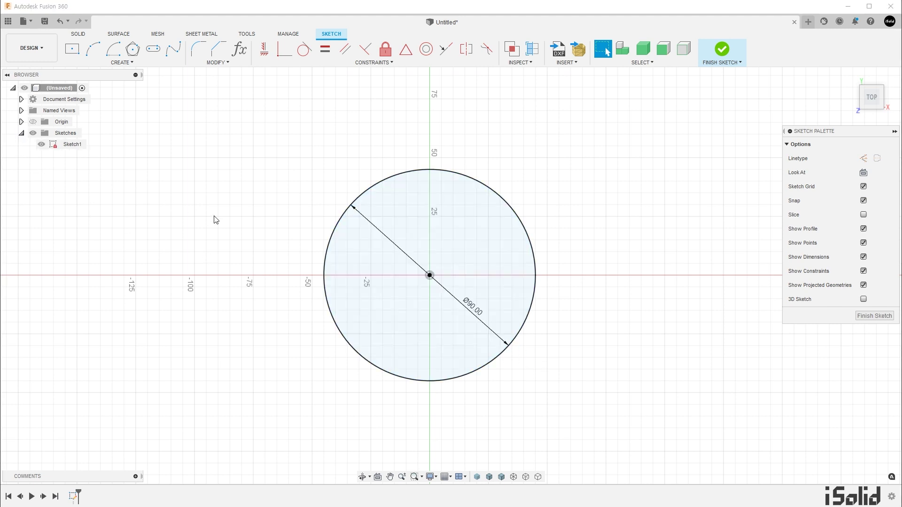
{"action": "left_click", "coordinate": [722, 49]}
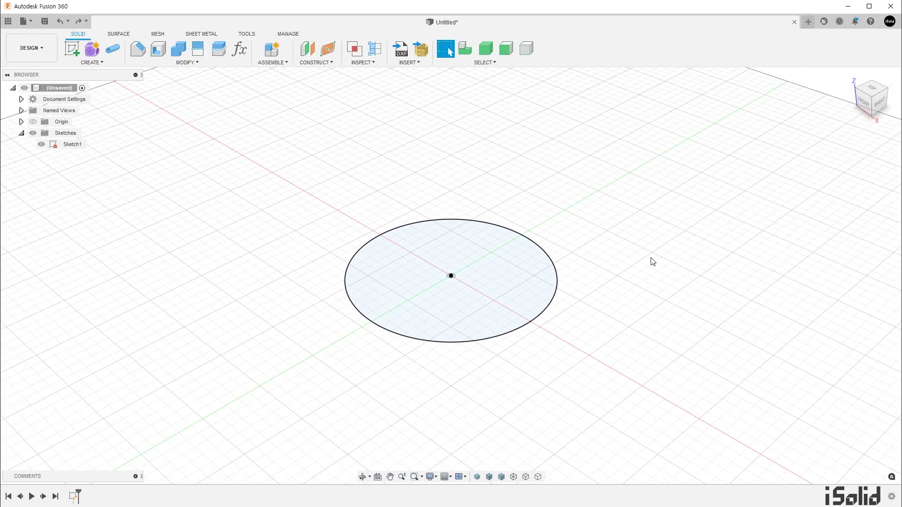
Extrude the 90 mm circle symmetrically to a 4 mm whole-length thickness
{"action": "key", "text": "e"}
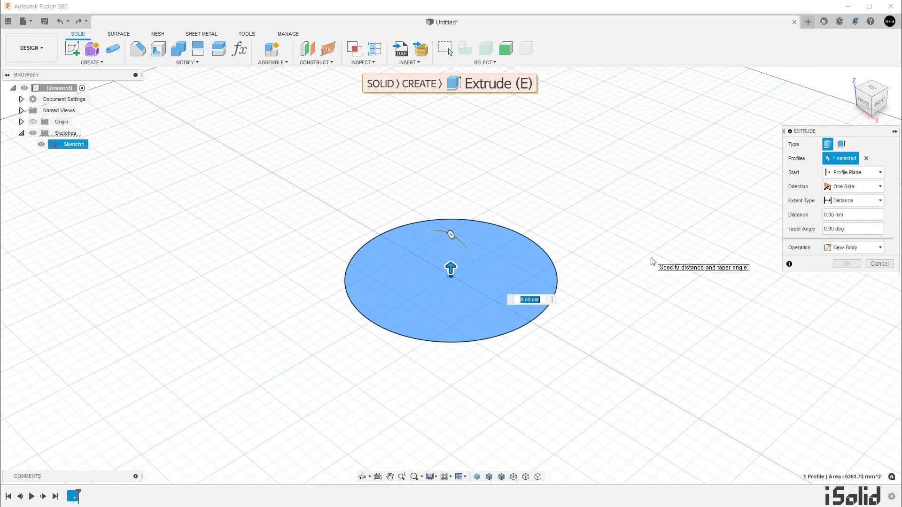
{"action": "left_click", "coordinate": [864, 188]}
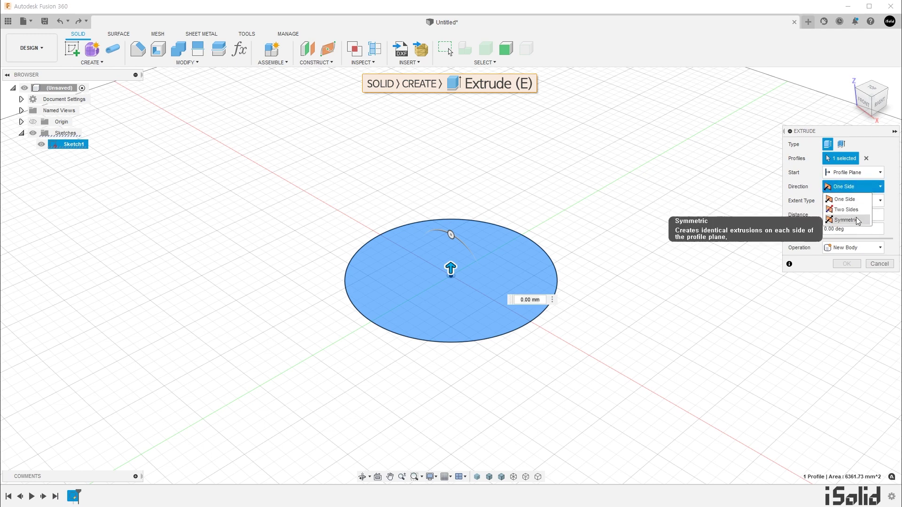
{"action": "left_click", "coordinate": [857, 220]}
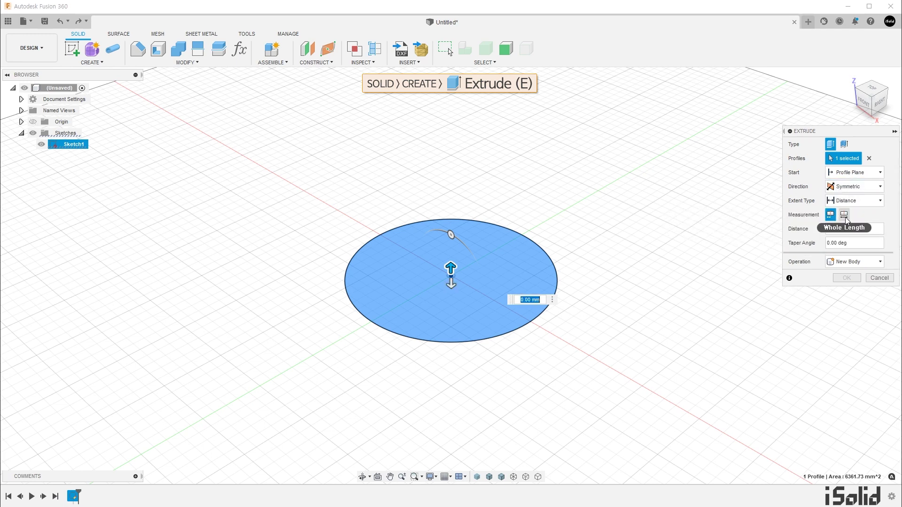
{"action": "left_click", "coordinate": [845, 215]}
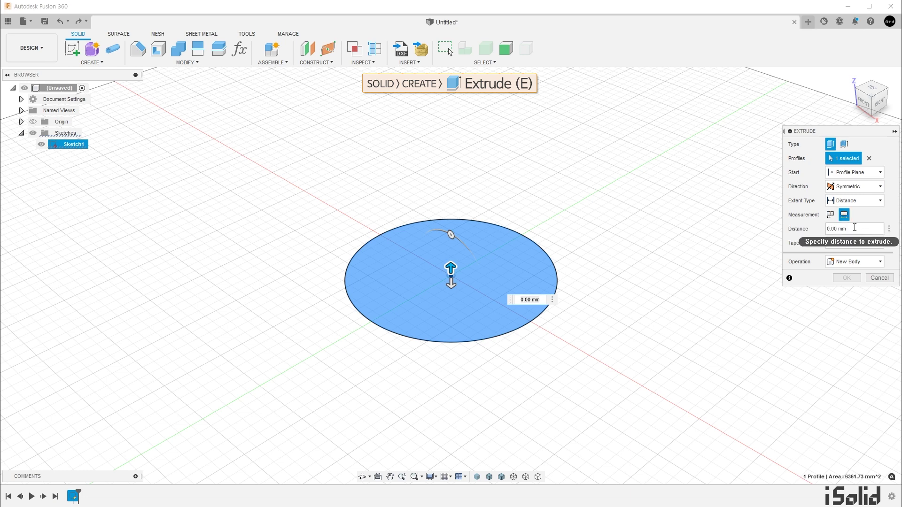
{"action": "type", "text": "4"}
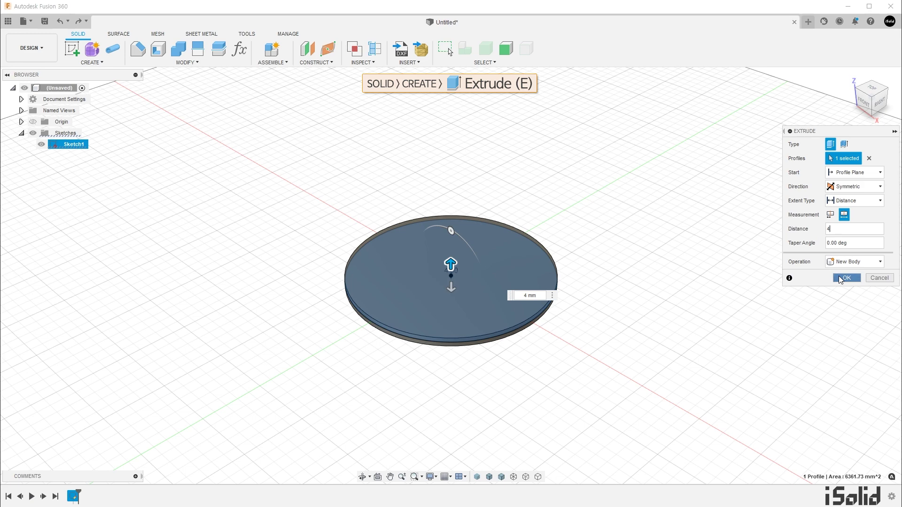
{"action": "left_click", "coordinate": [840, 277]}
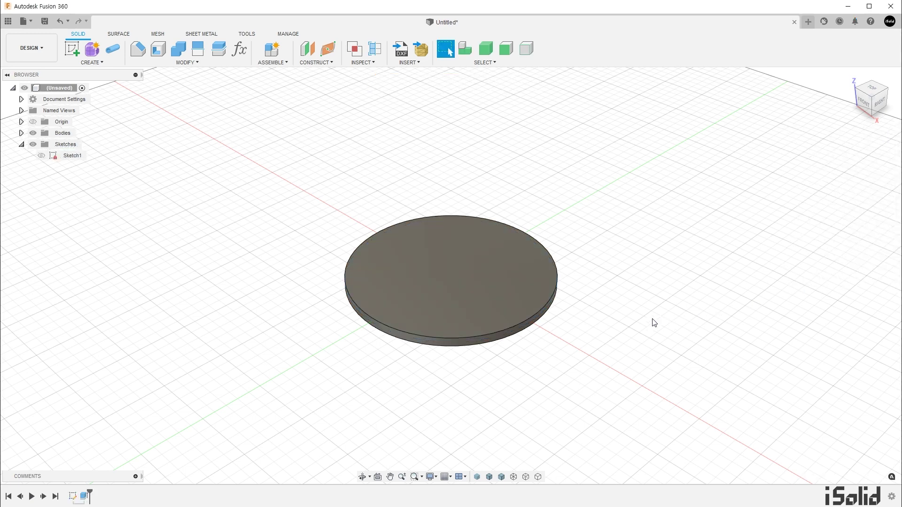
Fillet both circular rims of the disc with a 2 mm radius
{"action": "key", "text": "f"}
{"action": "scroll", "coordinate": [647, 323], "scroll_direction": "up", "scroll_amount": 3}
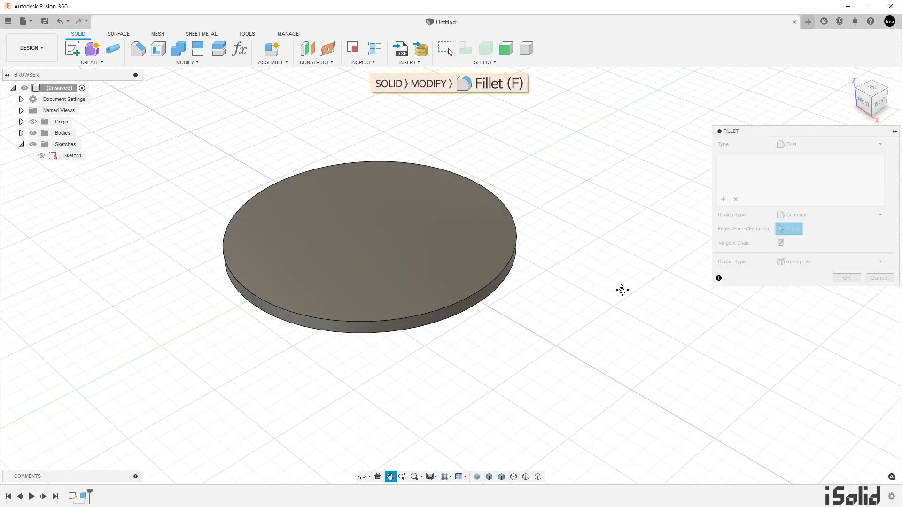
{"action": "left_click", "coordinate": [502, 287]}
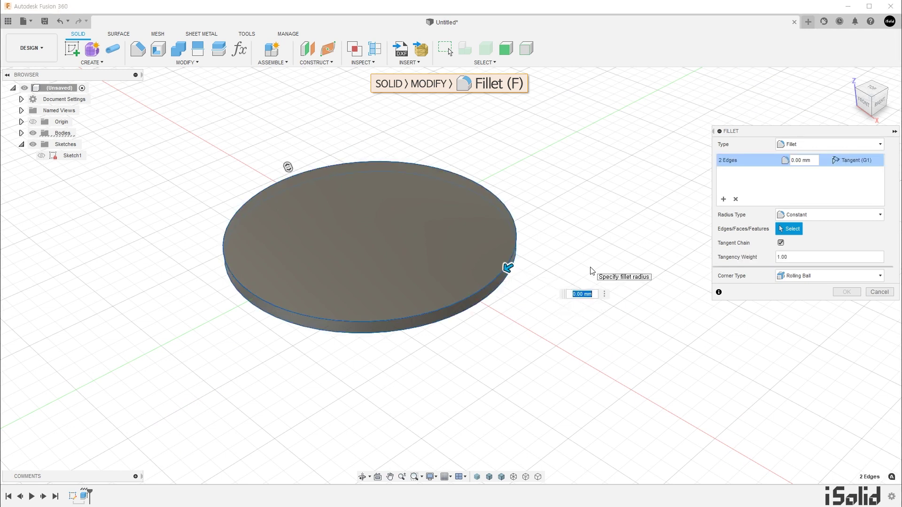
{"action": "type", "text": "2"}
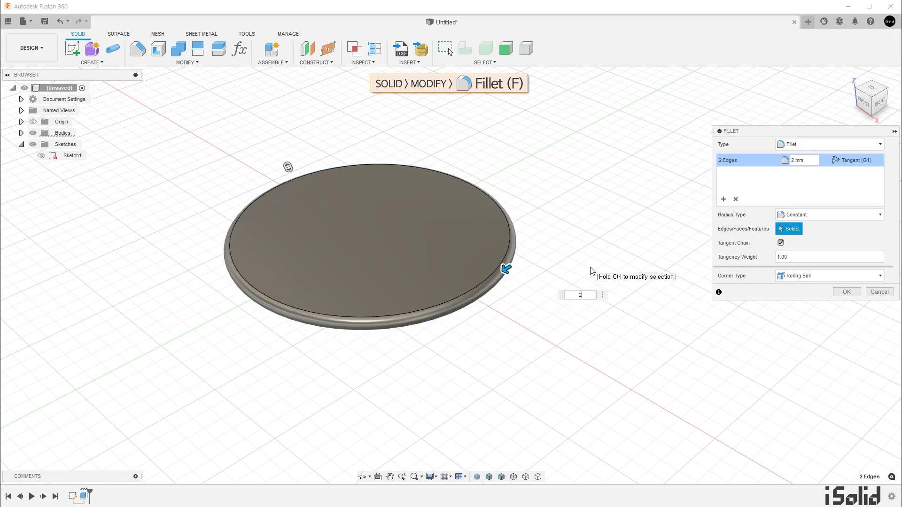
{"action": "middle_click_drag", "start_coordinate": [591, 271], "coordinate": [597, 269], "text": "shift"}
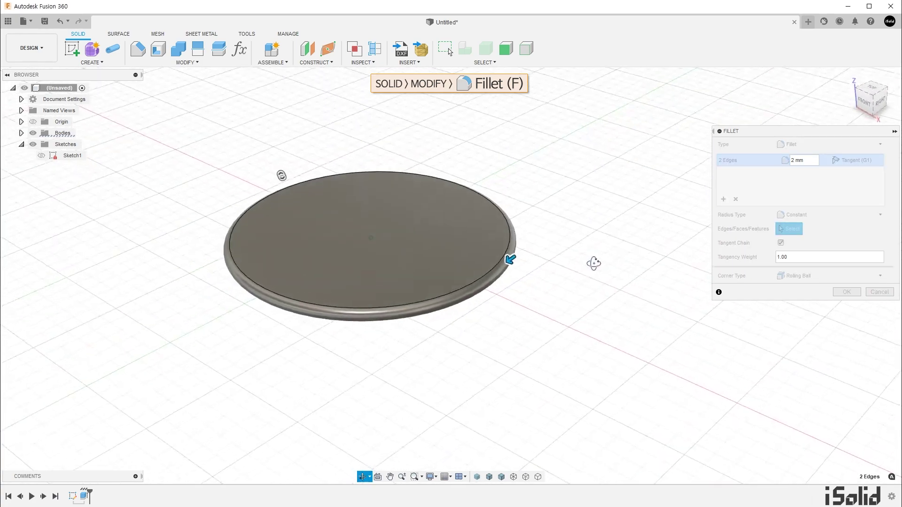
{"action": "left_click", "coordinate": [847, 292]}
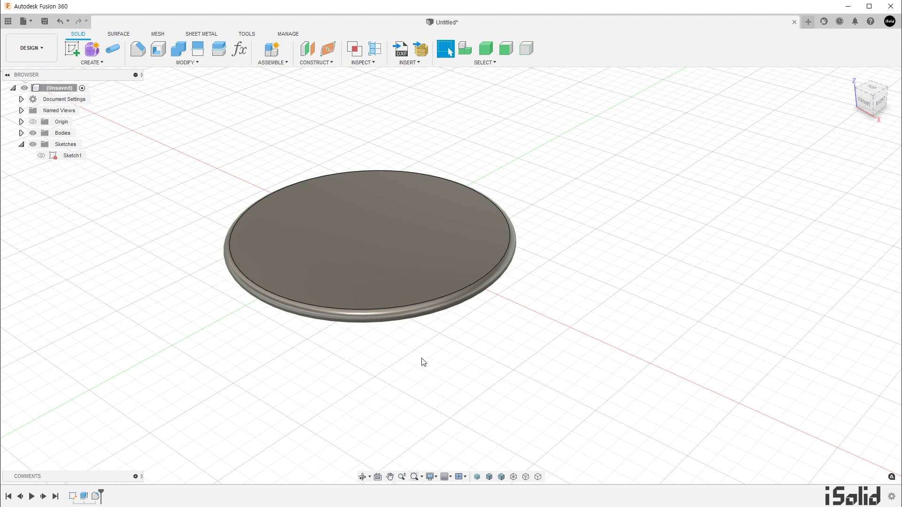
Set up a rectangular pattern of the disc body along an axis
{"action": "left_click", "coordinate": [92, 64]}
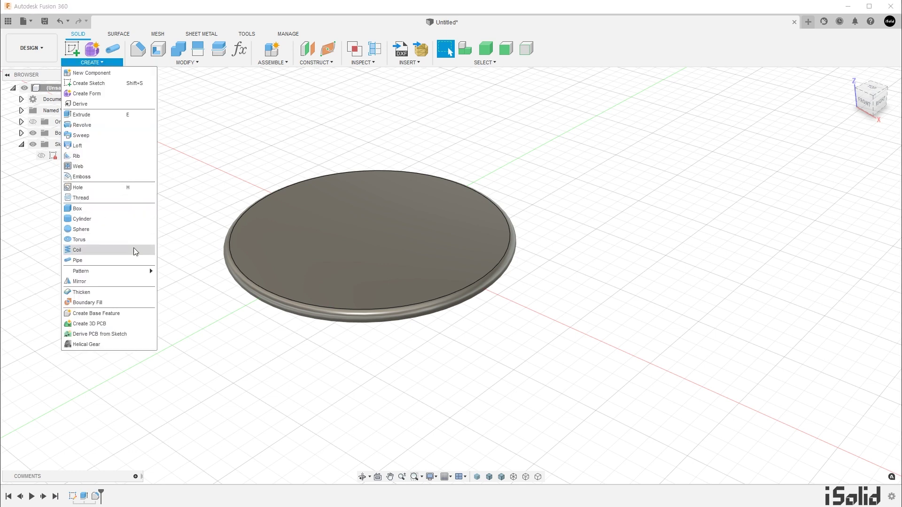
{"action": "mouse_move", "coordinate": [92, 271]}
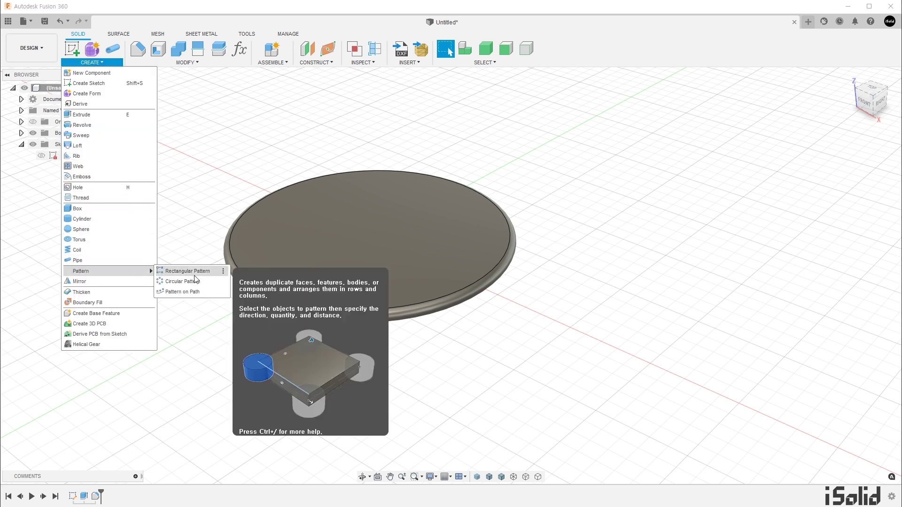
{"action": "left_click", "coordinate": [193, 274]}
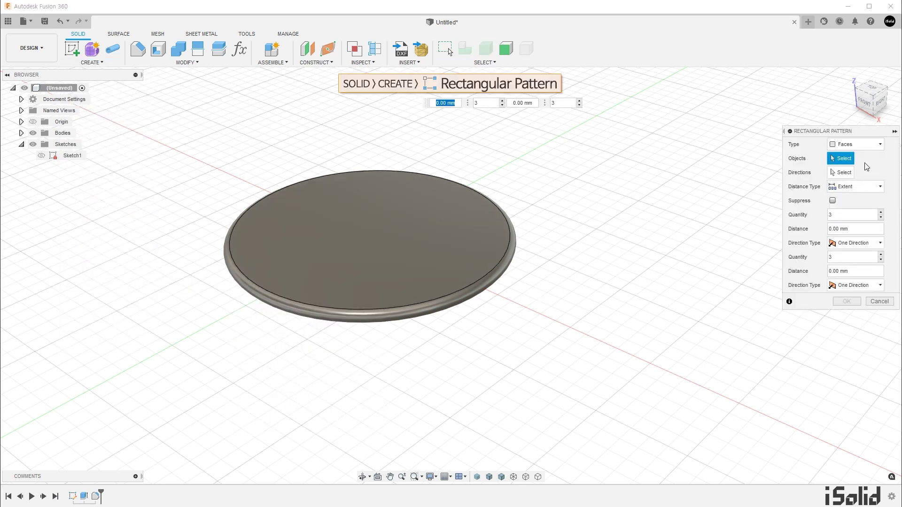
{"action": "left_click", "coordinate": [856, 144]}
{"action": "left_click", "coordinate": [858, 164]}
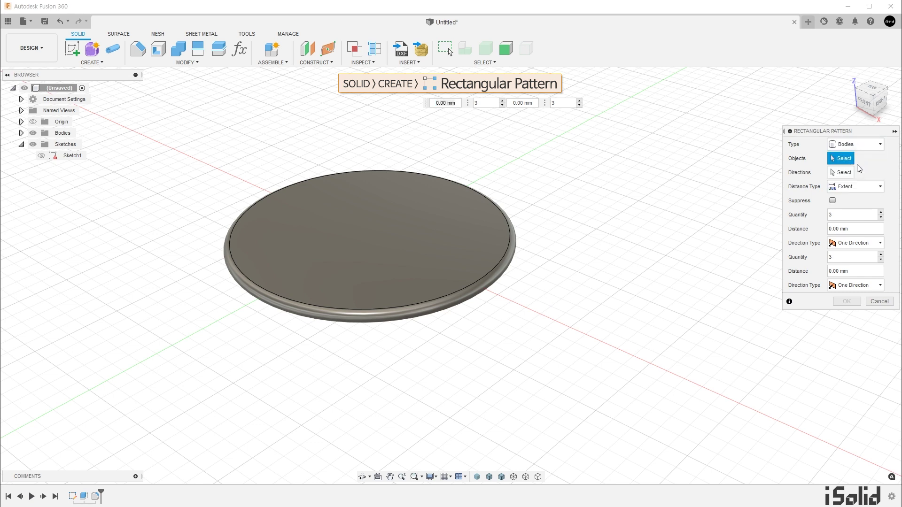
{"action": "left_click", "coordinate": [484, 236]}
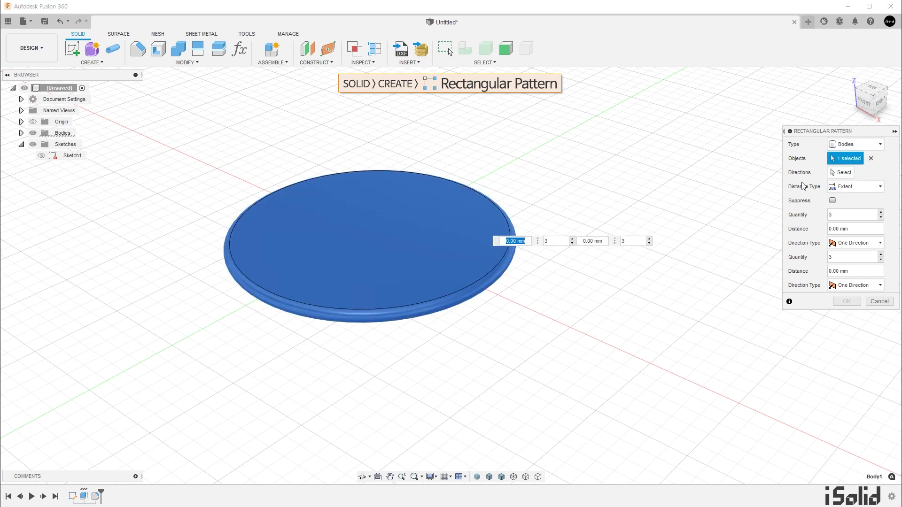
{"action": "left_click", "coordinate": [841, 172]}
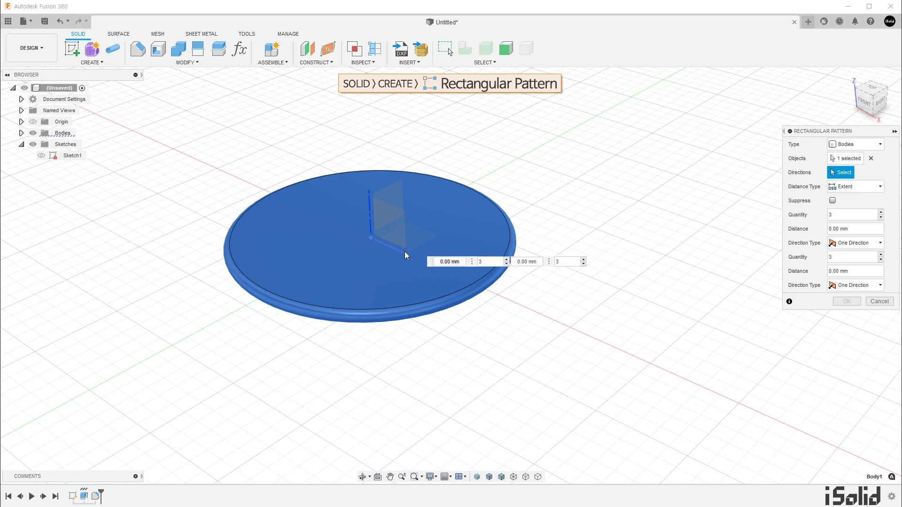
{"action": "left_click", "coordinate": [371, 238]}
{"action": "left_click_drag", "start_coordinate": [373, 238], "coordinate": [619, 345]}
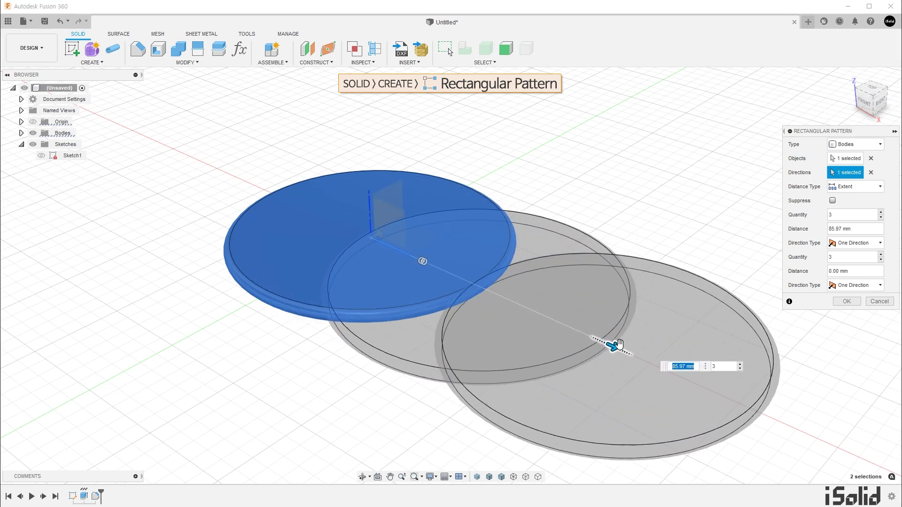
{"action": "scroll", "coordinate": [517, 296], "scroll_direction": "down", "scroll_amount": 4}
{"action": "middle_click_drag", "start_coordinate": [520, 295], "coordinate": [425, 253]}
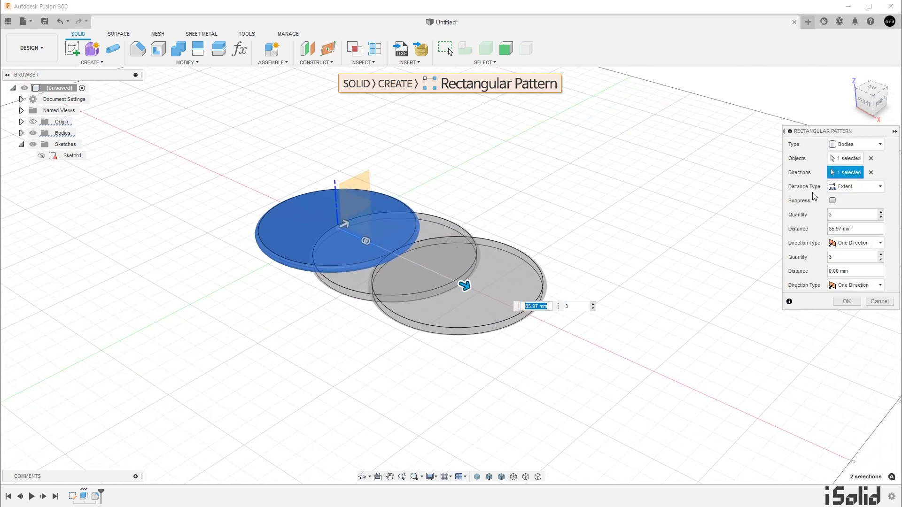
Give the pattern 100 mm spacing and a quantity of 4, then confirm
{"action": "left_click", "coordinate": [845, 187]}
{"action": "left_click", "coordinate": [855, 208]}
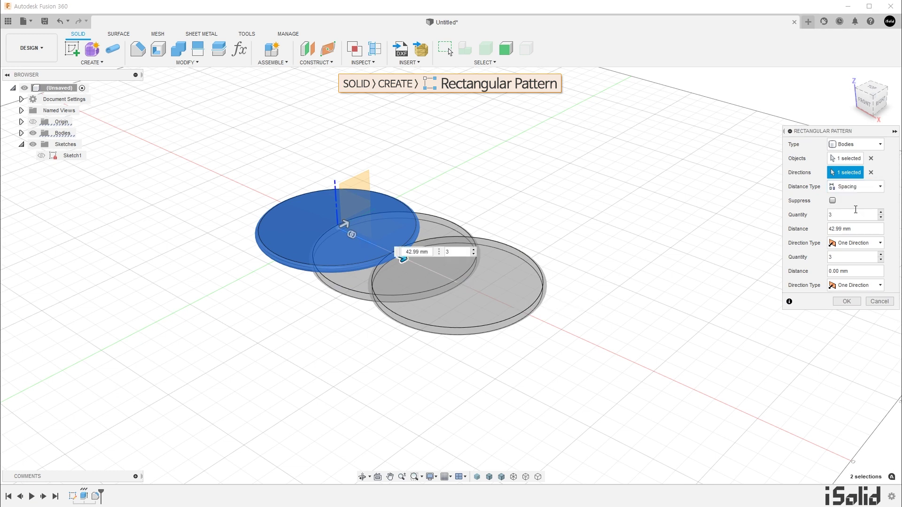
{"action": "left_click_drag", "start_coordinate": [855, 229], "coordinate": [806, 223]}
{"action": "type", "text": "100"}
{"action": "key", "text": "Return"}
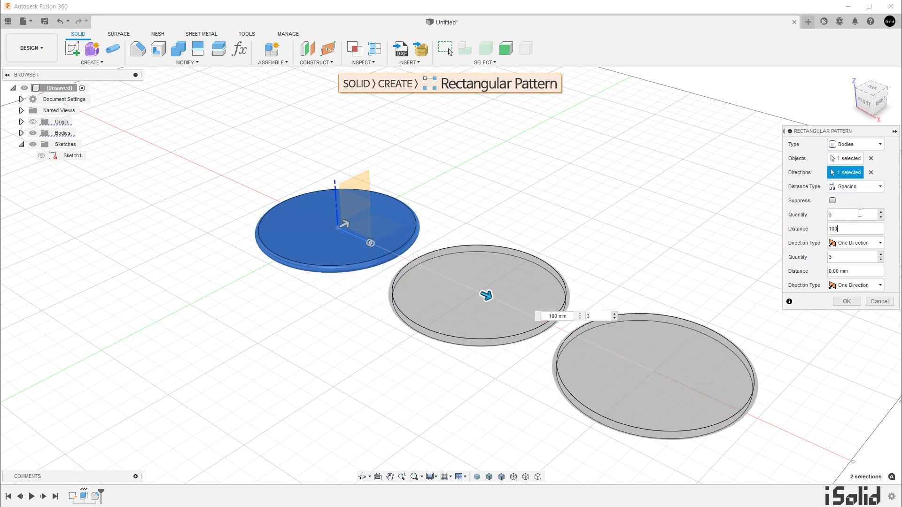
{"action": "left_click", "coordinate": [881, 212]}
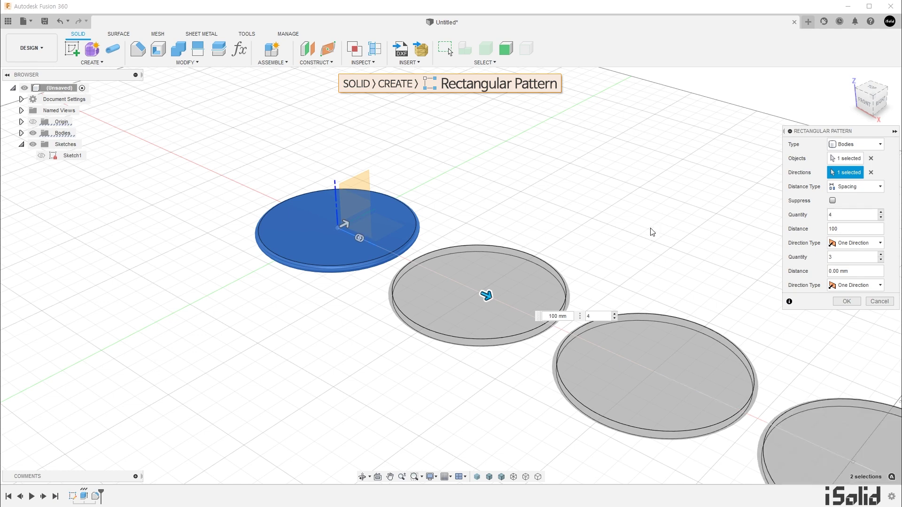
{"action": "scroll", "coordinate": [653, 231], "scroll_direction": "down", "scroll_amount": 2}
{"action": "middle_click_drag", "start_coordinate": [653, 232], "coordinate": [493, 191]}
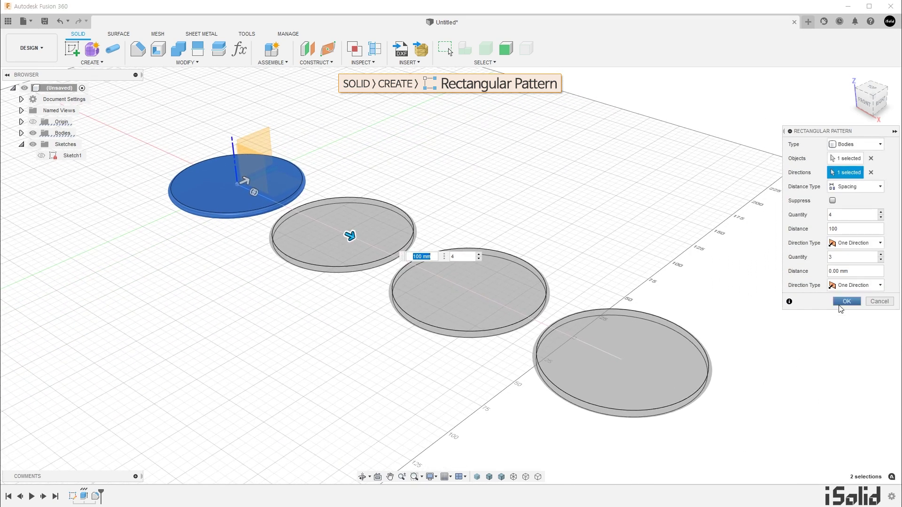
{"action": "left_click", "coordinate": [845, 302]}
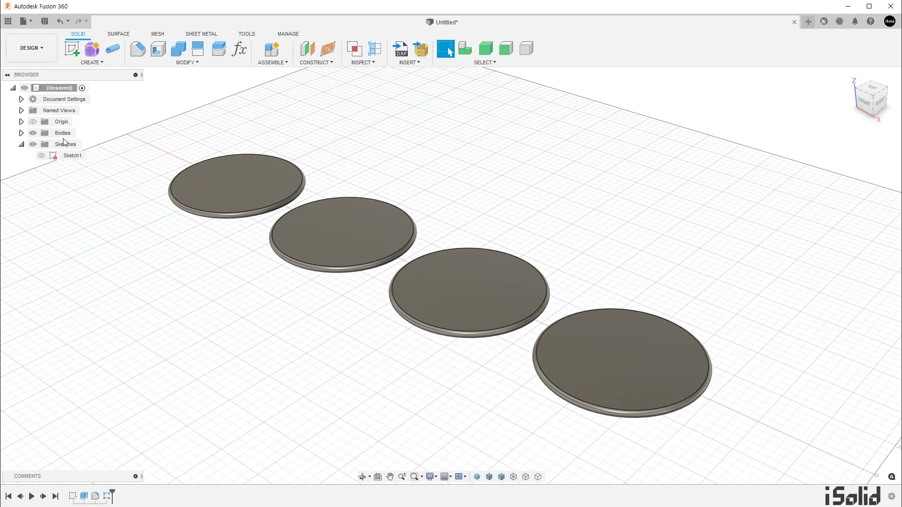
Hide Body2, Body3 and Body4 in the Browser, leaving only Body1 visible
{"action": "left_click", "coordinate": [21, 133]}
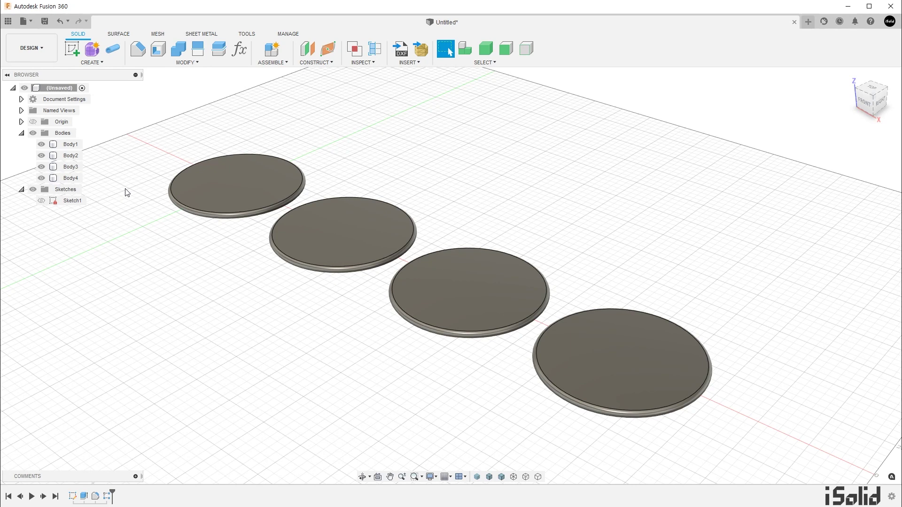
{"action": "left_click", "coordinate": [41, 155]}
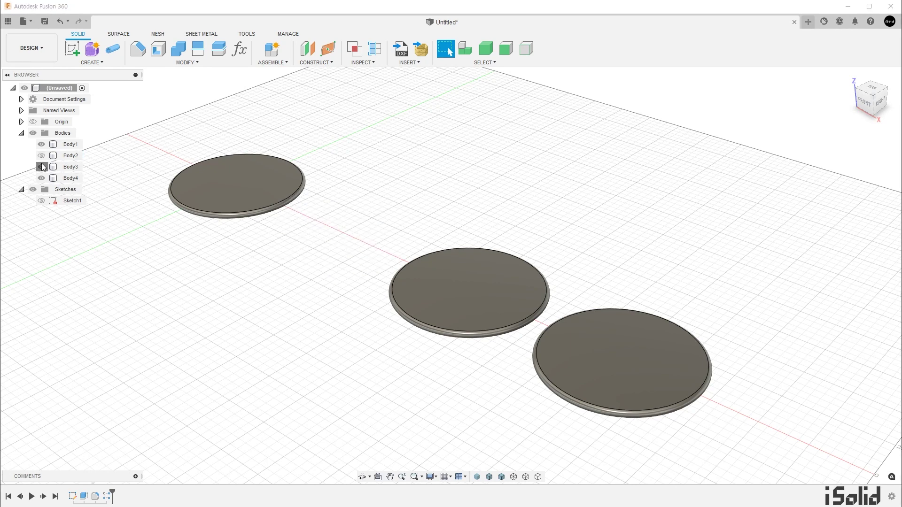
{"action": "left_click", "coordinate": [42, 178]}
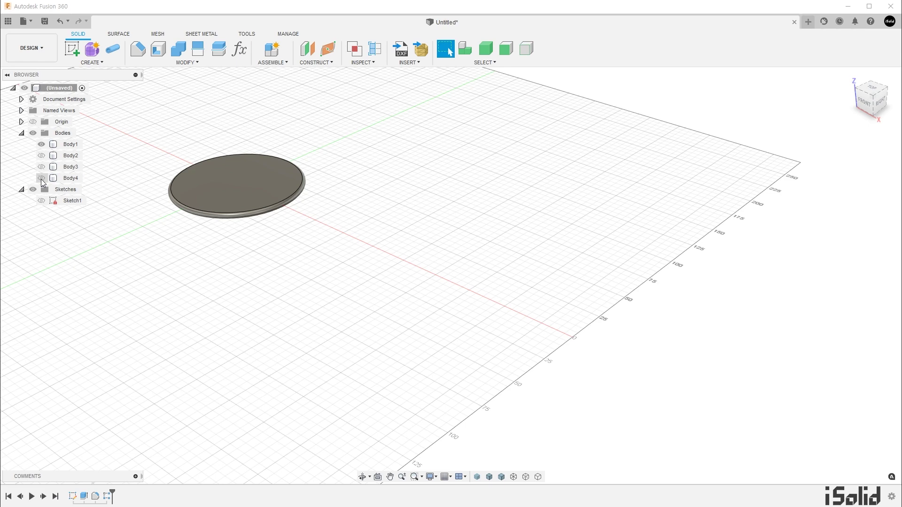
Start a new sketch on the first disc's XY plane
{"action": "left_click", "coordinate": [72, 48]}
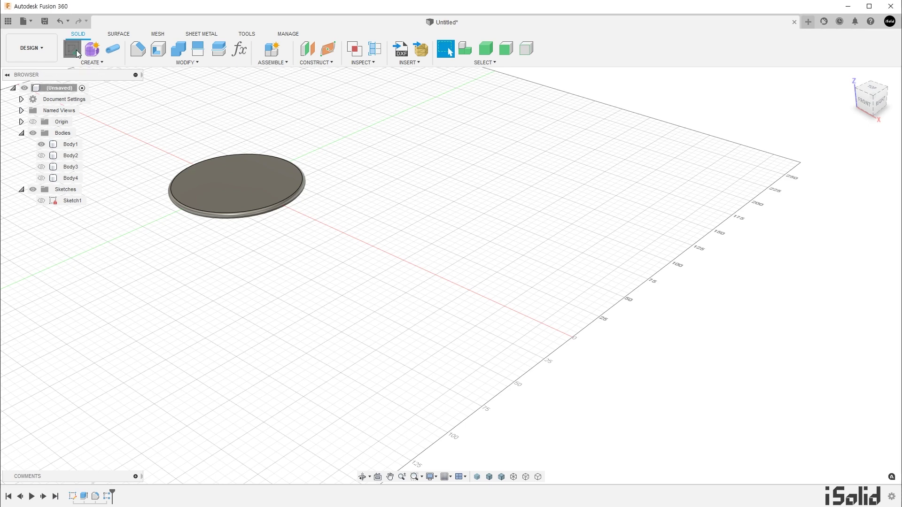
{"action": "left_click", "coordinate": [283, 178]}
{"action": "left_click", "coordinate": [296, 206]}
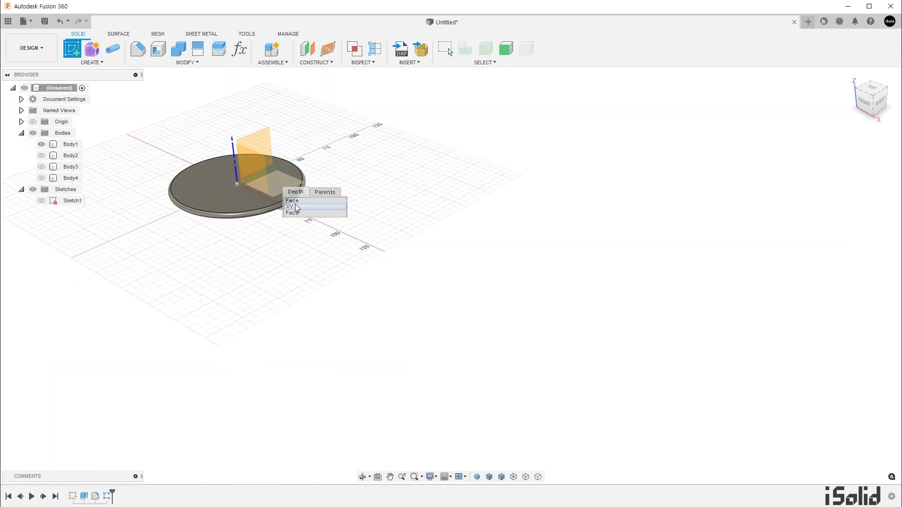
{"action": "scroll", "coordinate": [315, 274], "scroll_direction": "up", "scroll_amount": 3}
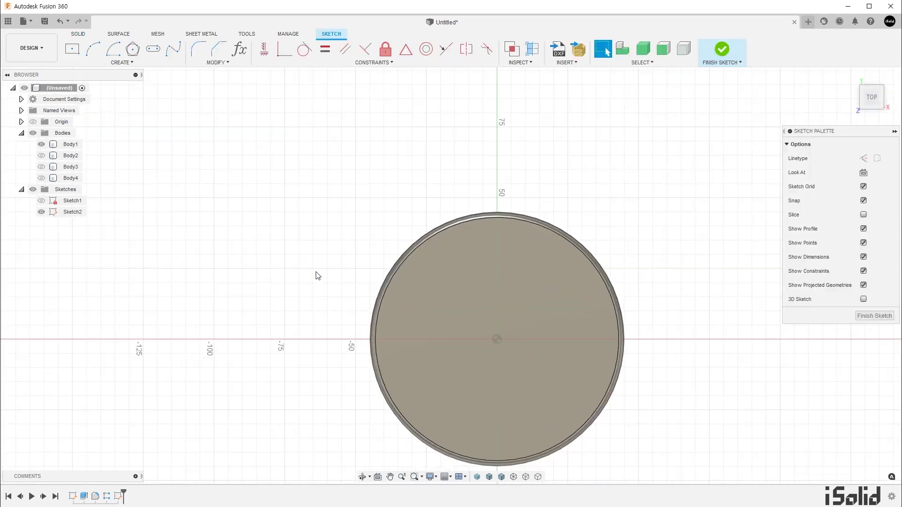
{"action": "middle_click_drag", "start_coordinate": [316, 274], "coordinate": [248, 208]}
Draw a 45 mm diameter circle centred on the origin
{"action": "key", "text": "c"}
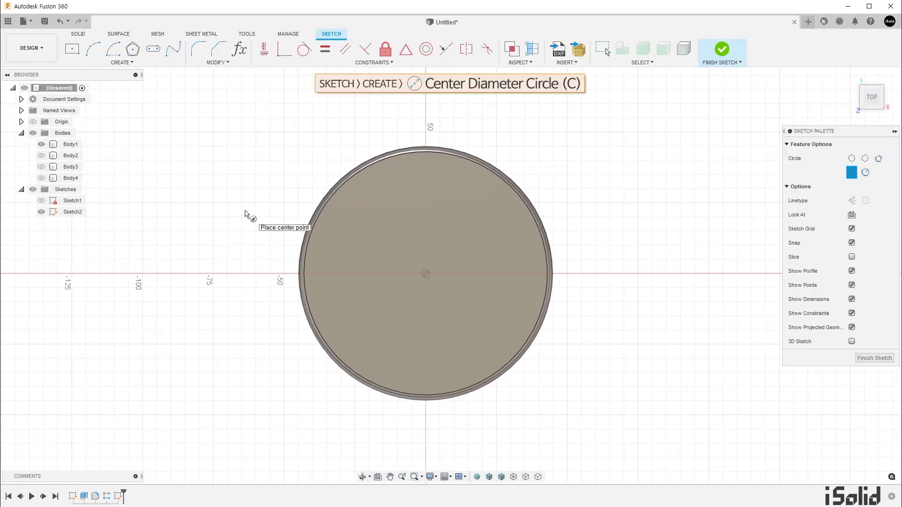
{"action": "left_click", "coordinate": [425, 274]}
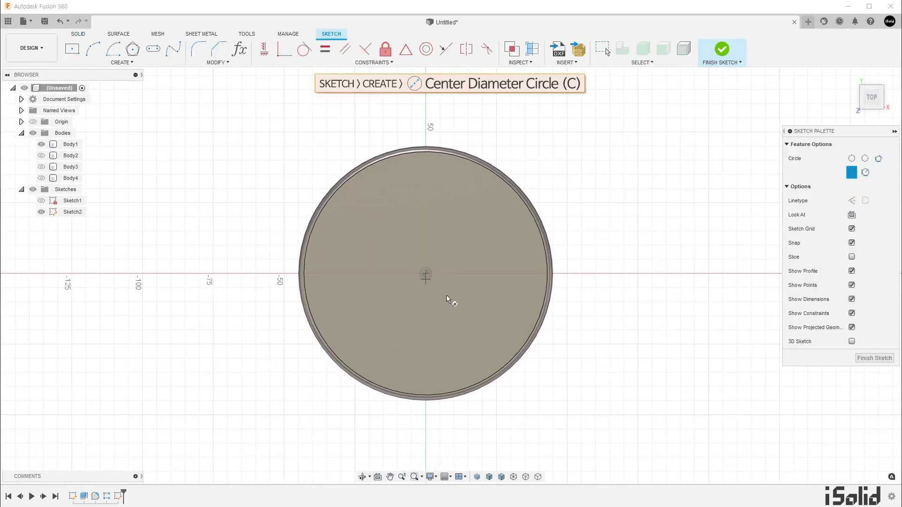
{"action": "type", "text": "45"}
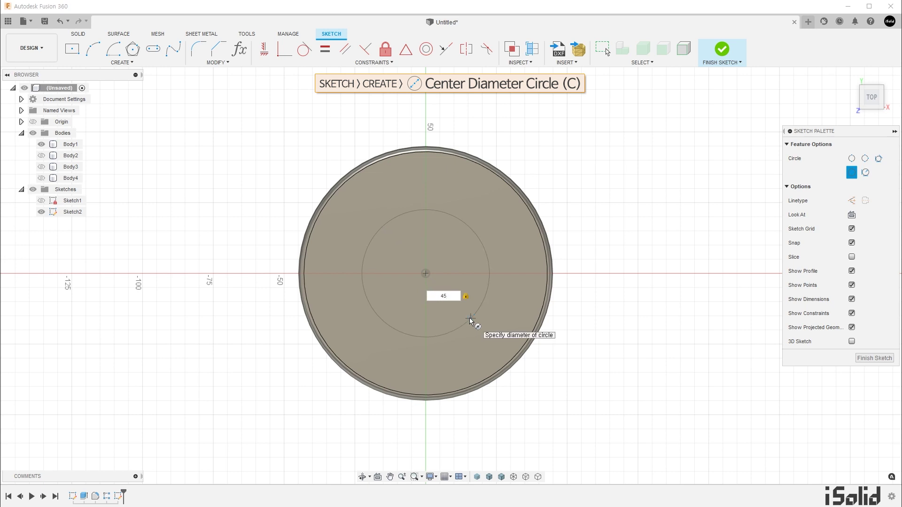
{"action": "key", "text": "Return"}
{"action": "key", "text": "Escape"}
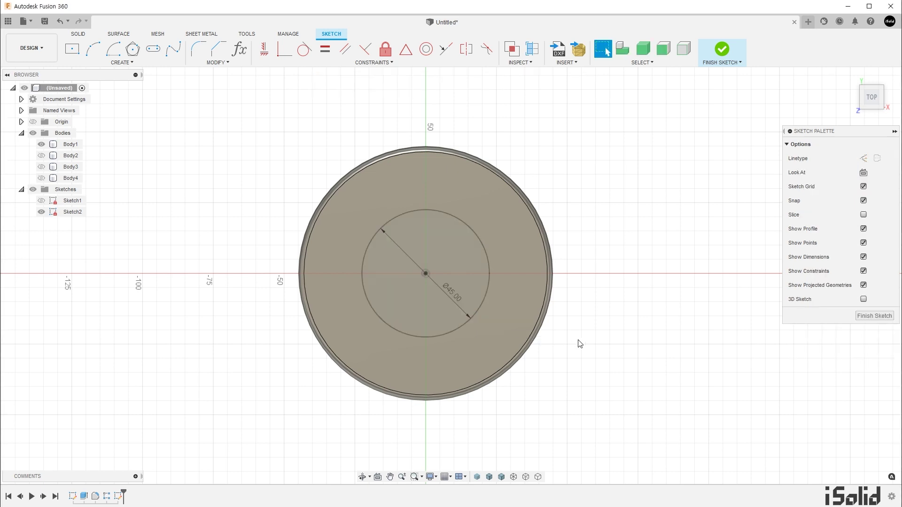
{"action": "scroll", "coordinate": [580, 344], "scroll_direction": "up", "scroll_amount": 2}
{"action": "scroll", "coordinate": [595, 347], "scroll_direction": "up", "scroll_amount": 1}
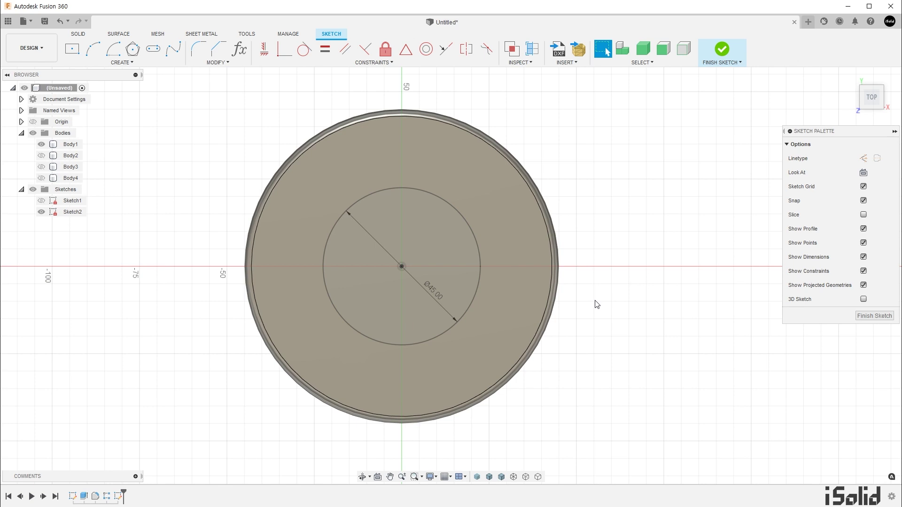
Offset the 45 mm circle outward by 0.5 mm and finish Sketch2
{"action": "key", "text": "o"}
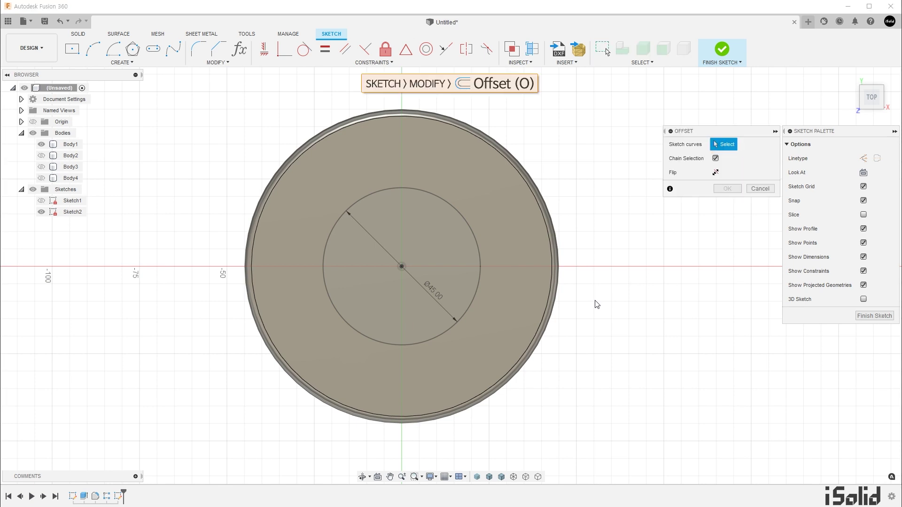
{"action": "left_click", "coordinate": [482, 266]}
{"action": "mouse_move", "coordinate": [481, 260]}
{"action": "left_mouse_down"}
{"action": "mouse_move", "coordinate": [495, 257]}
{"action": "mouse_move", "coordinate": [460, 268]}
{"action": "mouse_move", "coordinate": [495, 261]}
{"action": "left_mouse_up"}
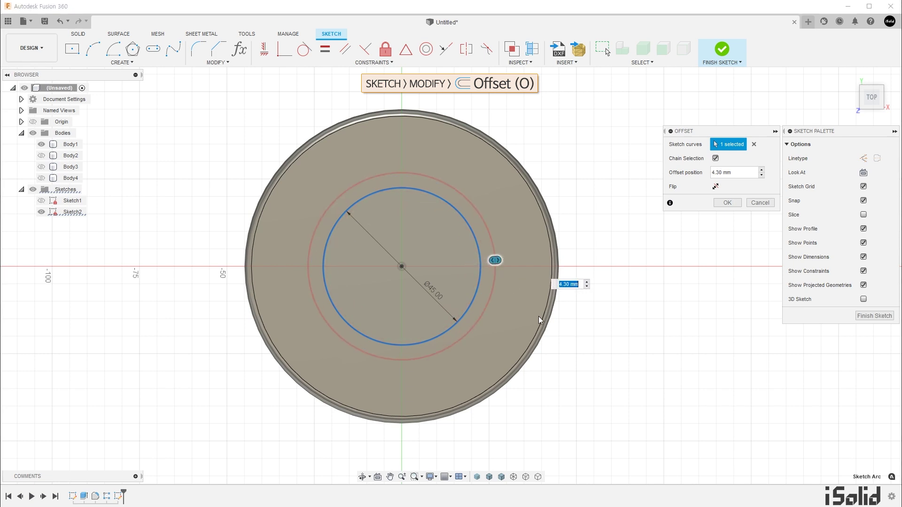
{"action": "type", "text": "0.5"}
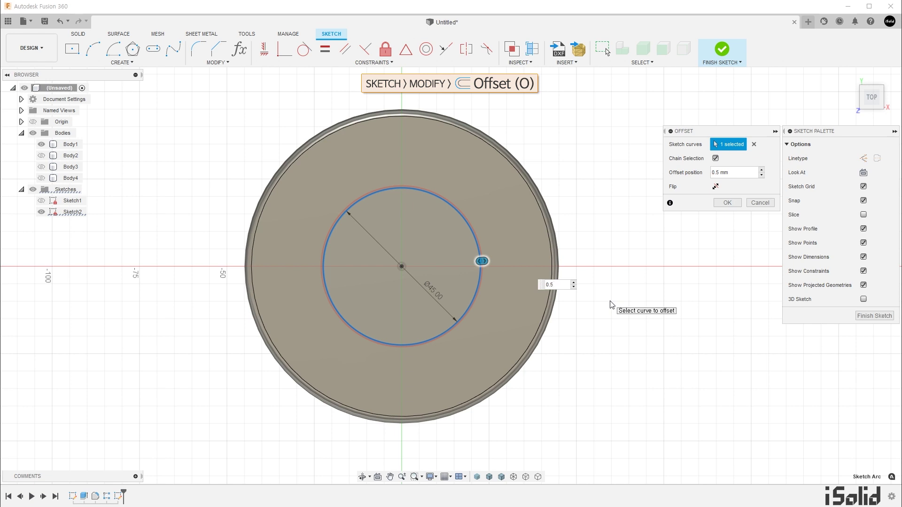
{"action": "left_click", "coordinate": [723, 204]}
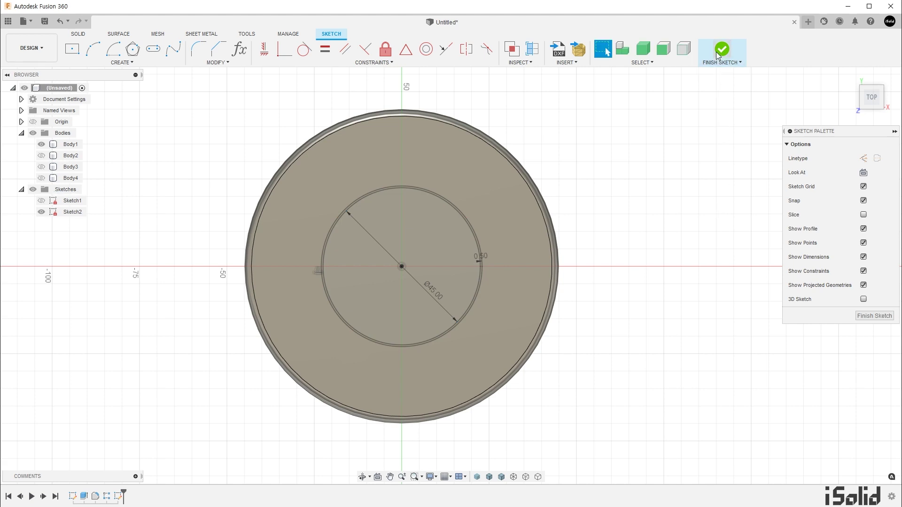
{"action": "left_click", "coordinate": [717, 64]}
Cut the 0.5 mm ring profile into the disc with an All-extent extrude
{"action": "key", "text": "F6"}
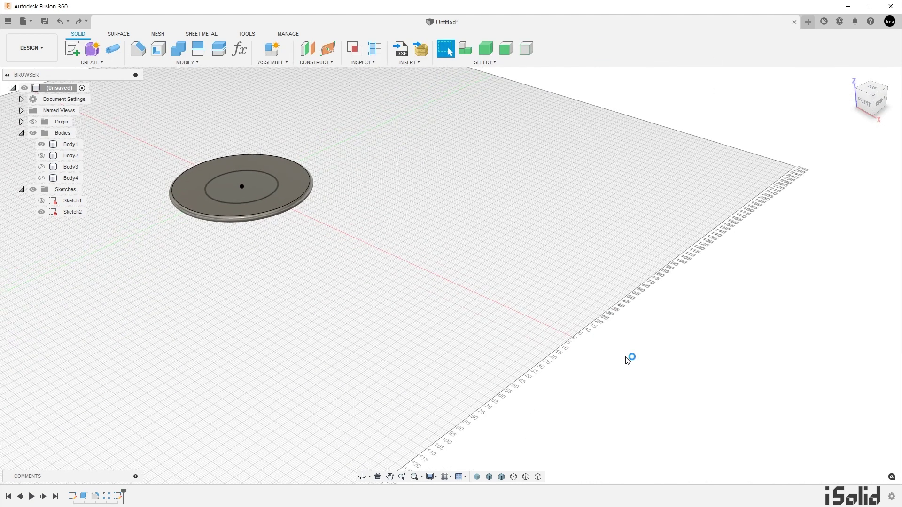
{"action": "key", "text": "e"}
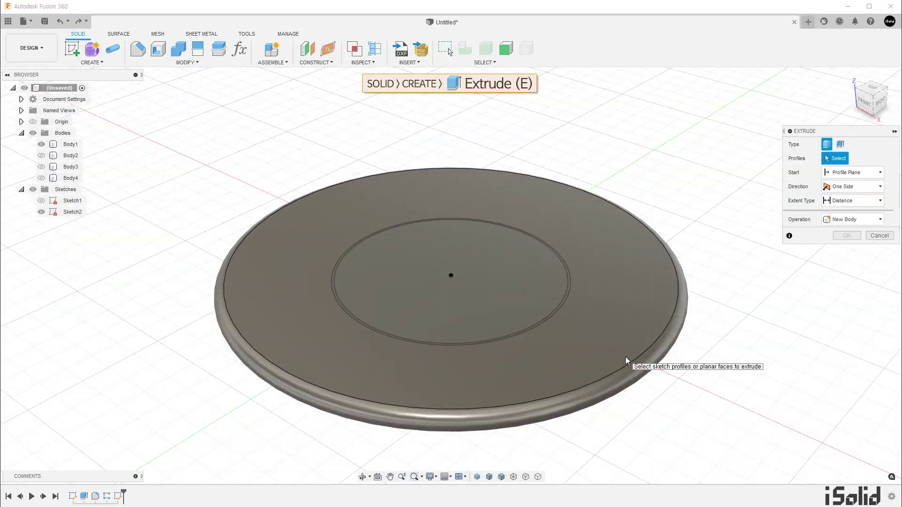
{"action": "left_click", "coordinate": [568, 290]}
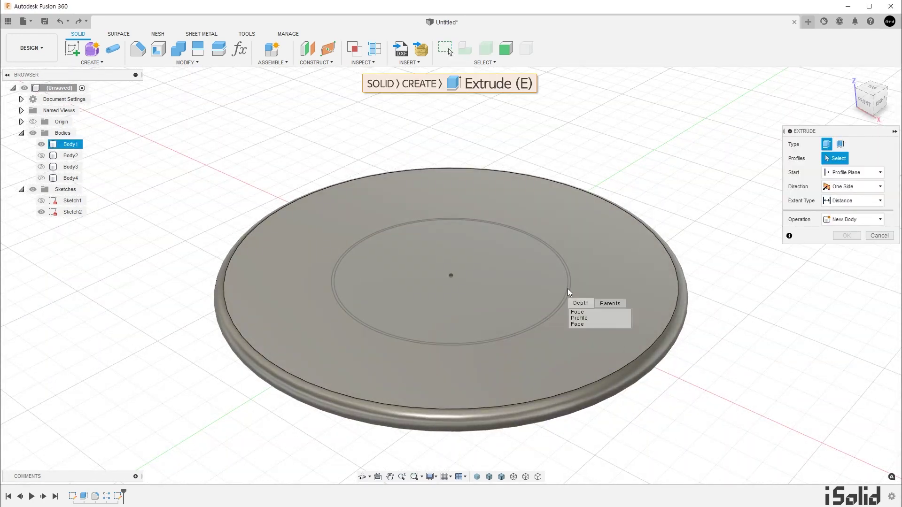
{"action": "left_click", "coordinate": [582, 319]}
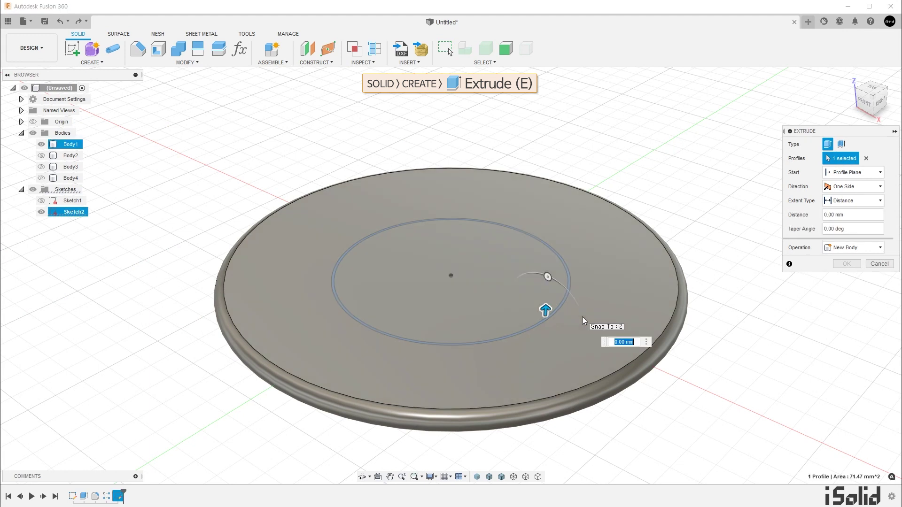
{"action": "left_click", "coordinate": [851, 201]}
{"action": "left_click", "coordinate": [854, 233]}
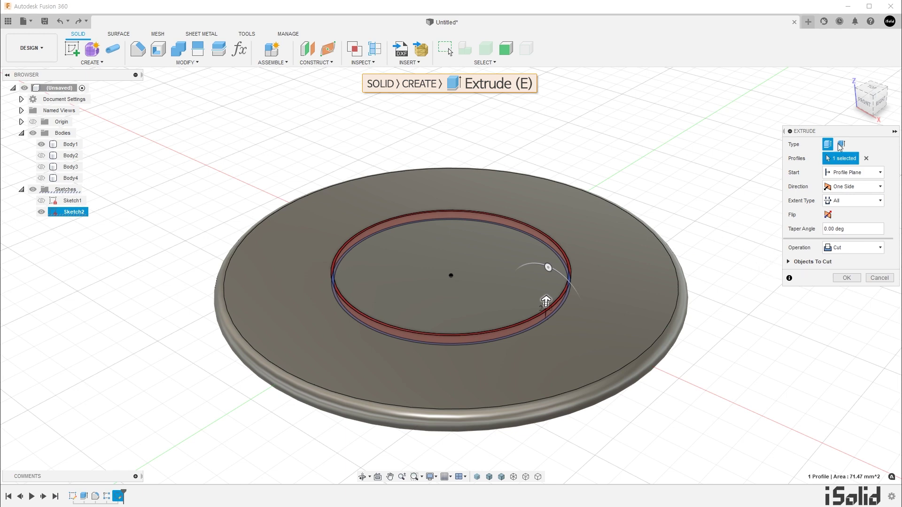
{"action": "left_click", "coordinate": [865, 101]}
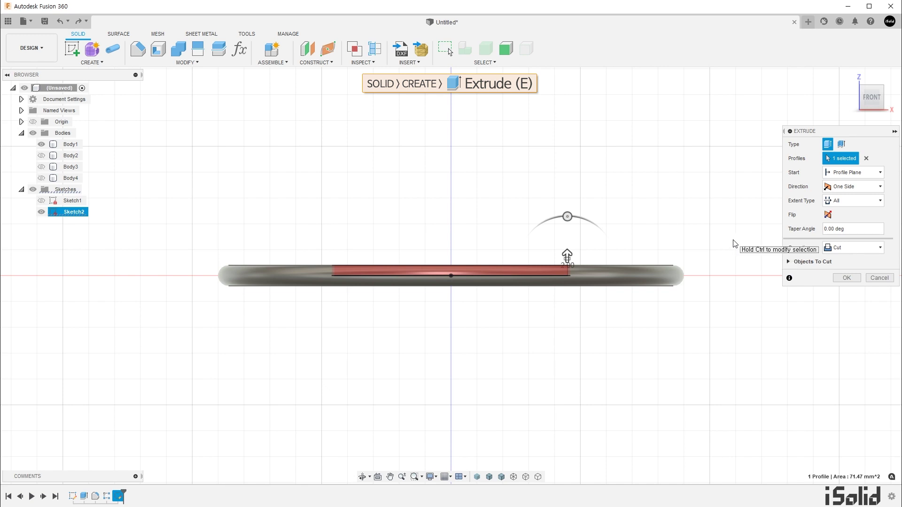
{"action": "middle_click_drag", "start_coordinate": [730, 240], "coordinate": [690, 270], "text": "shift"}
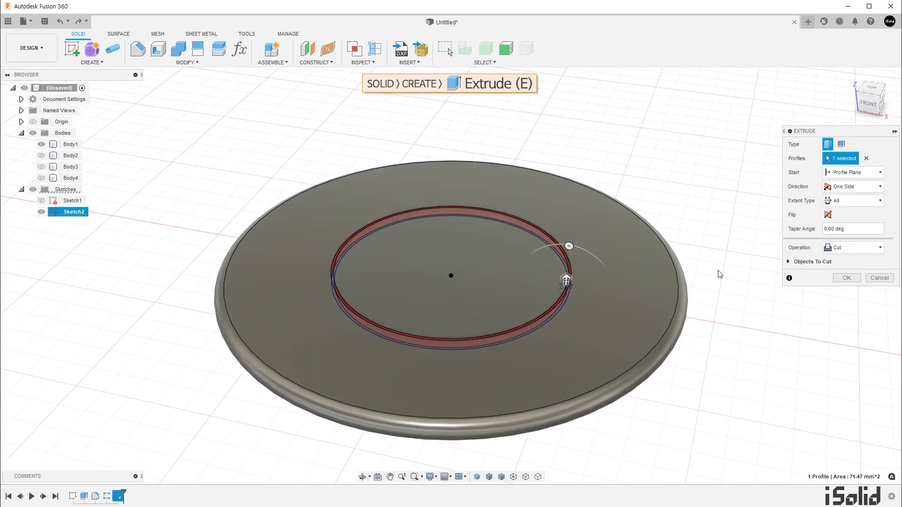
{"action": "right_click", "coordinate": [722, 272]}
{"action": "left_click", "coordinate": [840, 279]}
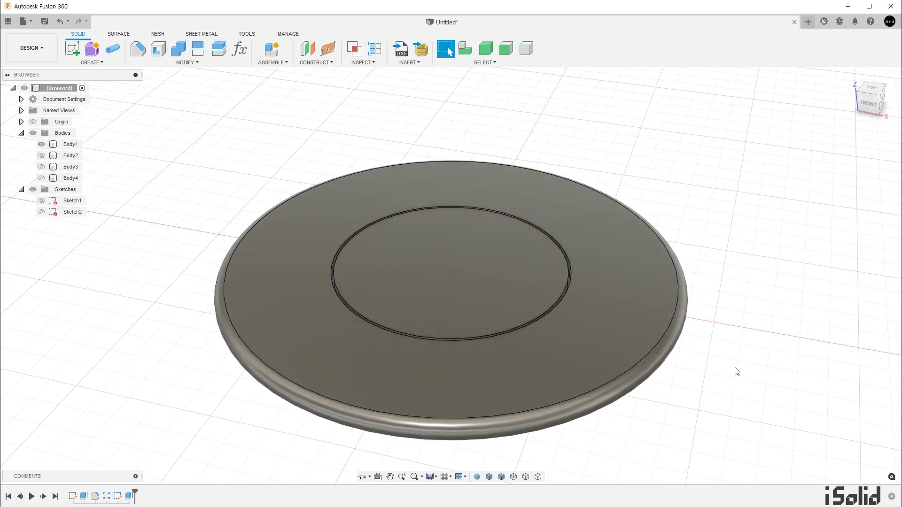
Round the ring groove's edges with a 1 mm fillet
{"action": "key", "text": "f"}
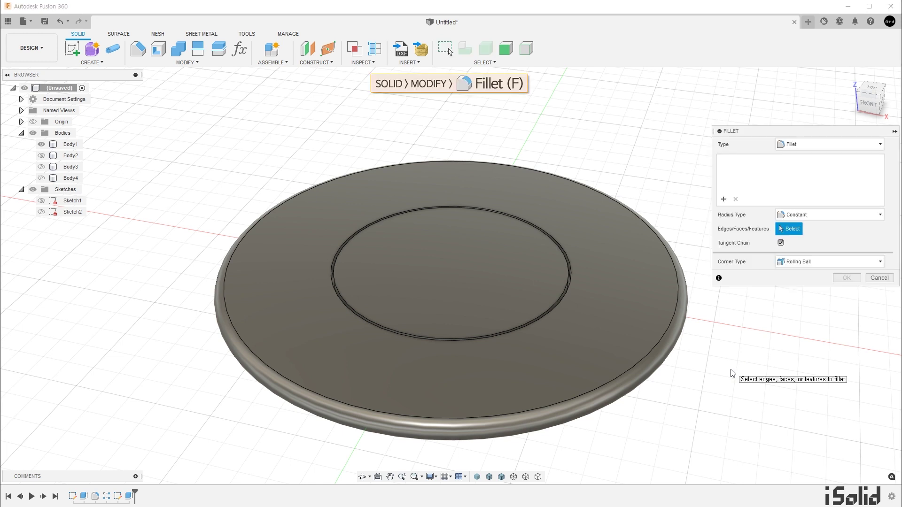
{"action": "scroll", "coordinate": [584, 261], "scroll_direction": "up", "scroll_amount": 5}
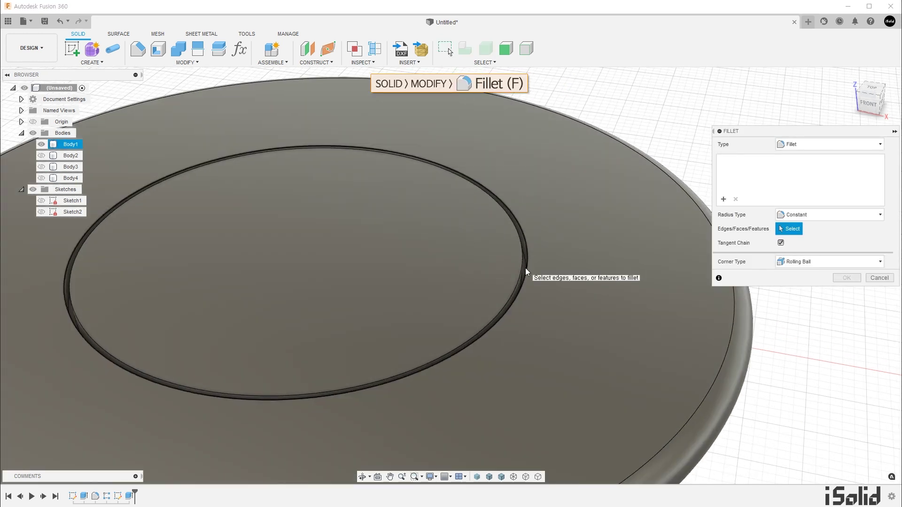
{"action": "left_click", "coordinate": [526, 268]}
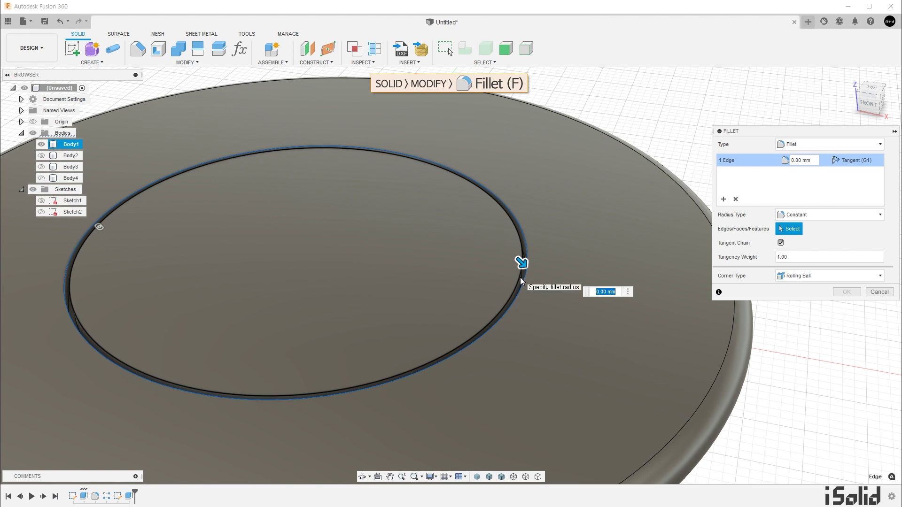
{"action": "type", "text": "1"}
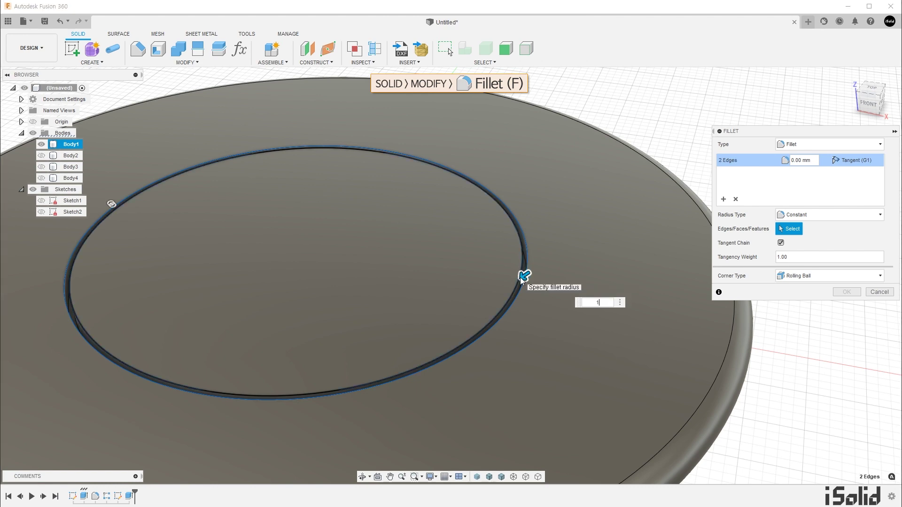
{"action": "scroll", "coordinate": [545, 329], "scroll_direction": "down", "scroll_amount": 3}
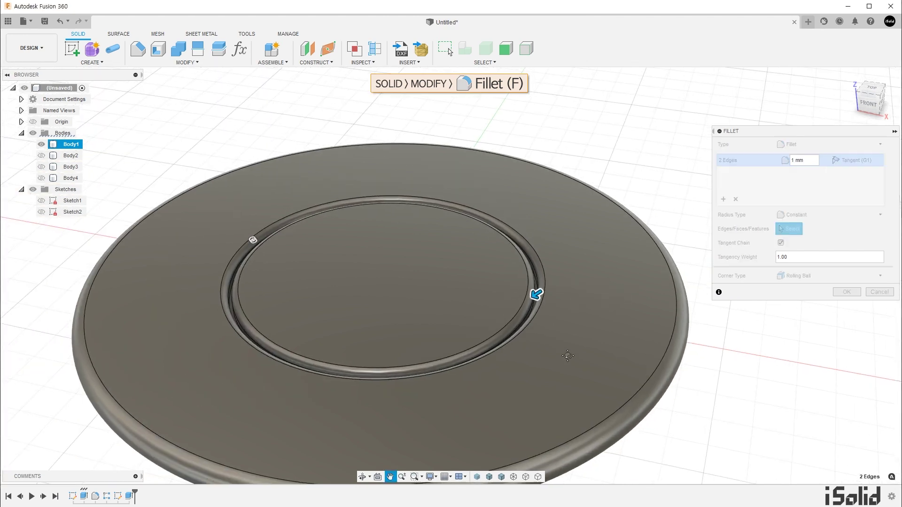
{"action": "scroll", "coordinate": [657, 324], "scroll_direction": "down", "scroll_amount": 2}
{"action": "left_click", "coordinate": [846, 292]}
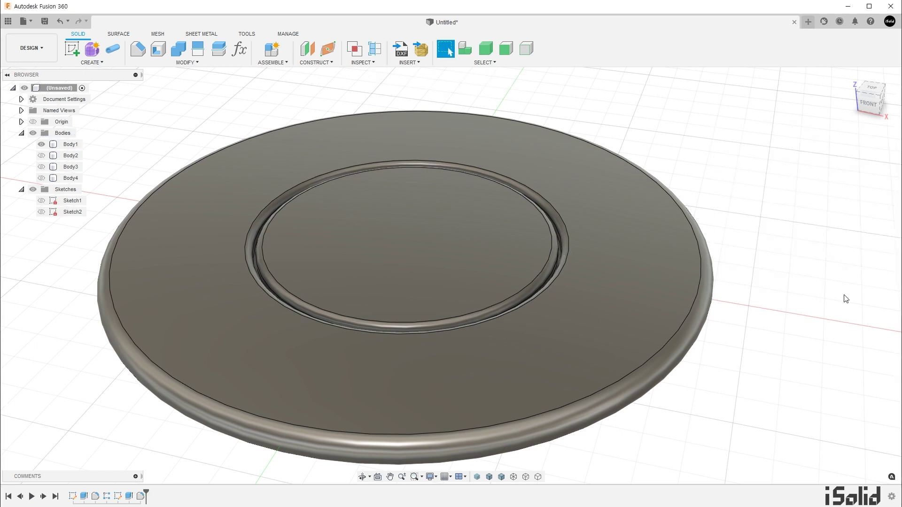
{"action": "scroll", "coordinate": [834, 313], "scroll_direction": "down", "scroll_amount": 2}
{"action": "middle_click_drag", "start_coordinate": [834, 313], "coordinate": [779, 326]}
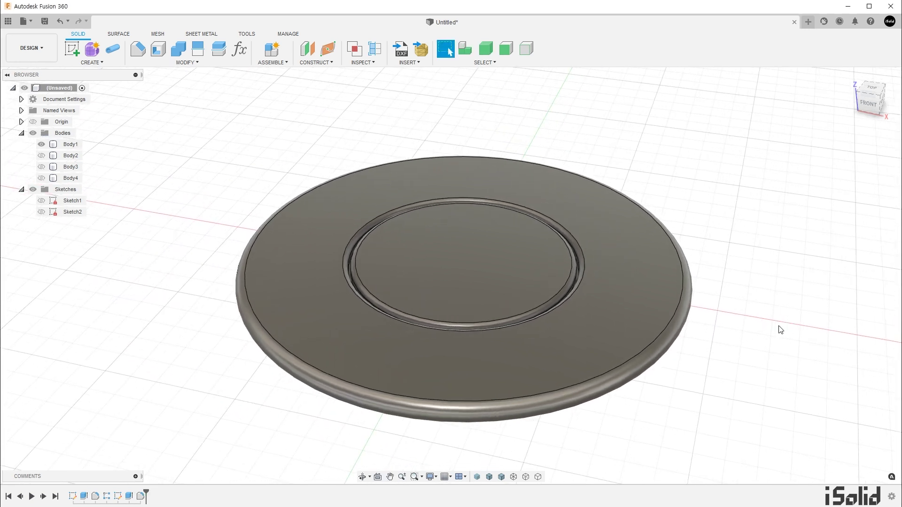
Rename Body1 to '동그라미', hide it, and show the Body2 disc
{"action": "left_click", "coordinate": [79, 145]}
{"action": "double_click", "coordinate": [78, 144]}
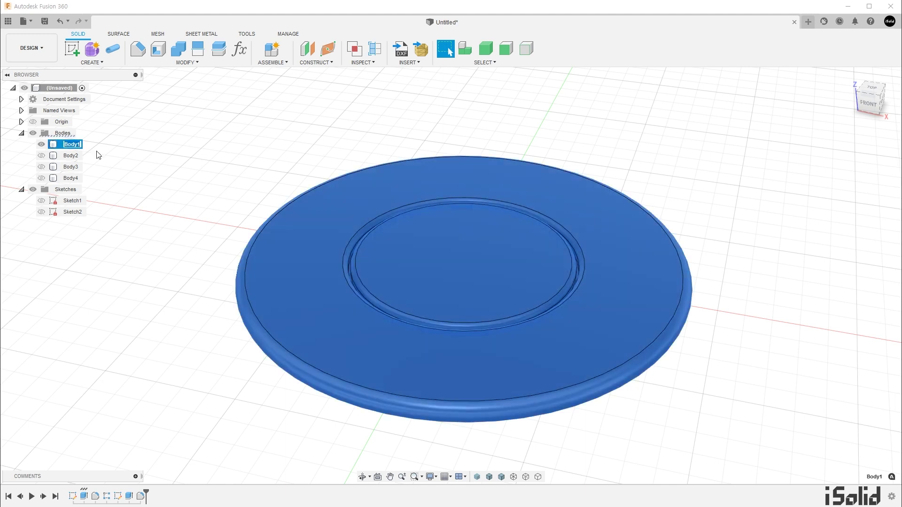
{"action": "type", "text": "동그라미"}
{"action": "key", "text": "Return"}
{"action": "key", "text": "Escape"}
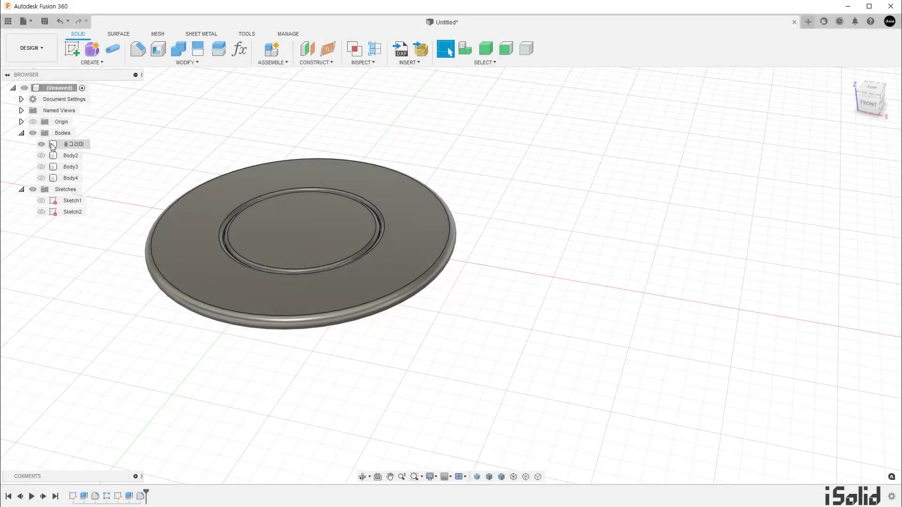
{"action": "left_click", "coordinate": [41, 143]}
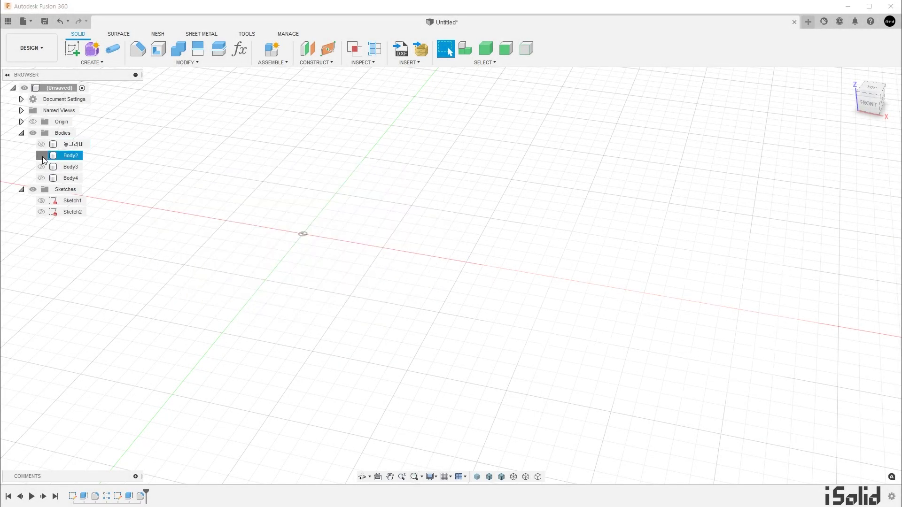
{"action": "left_click", "coordinate": [42, 157]}
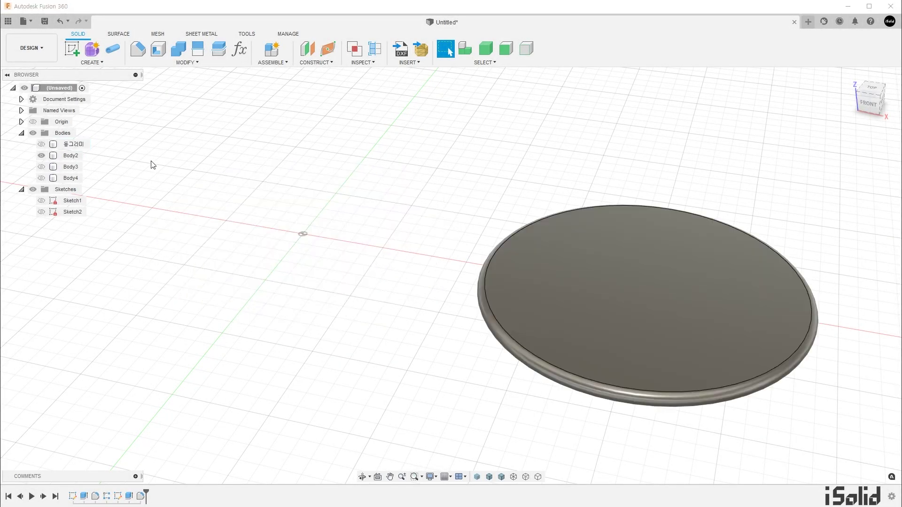
Start a new sketch on the XY ground plane with the disc centred in view
{"action": "left_click", "coordinate": [73, 49]}
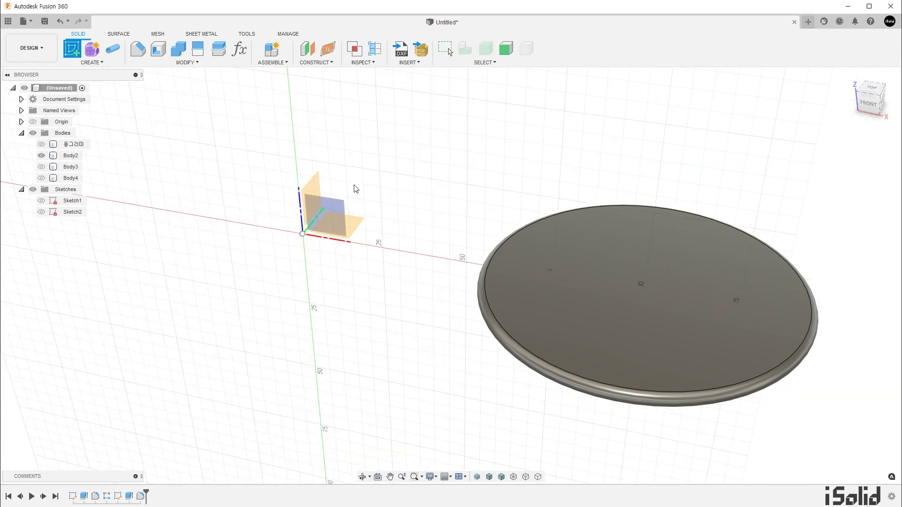
{"action": "left_click", "coordinate": [358, 220]}
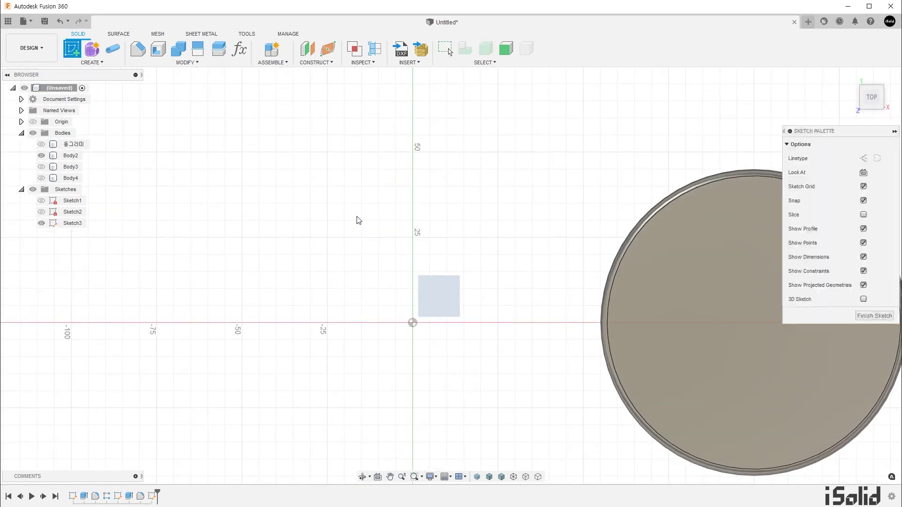
{"action": "middle_click_drag", "start_coordinate": [498, 268], "coordinate": [207, 222]}
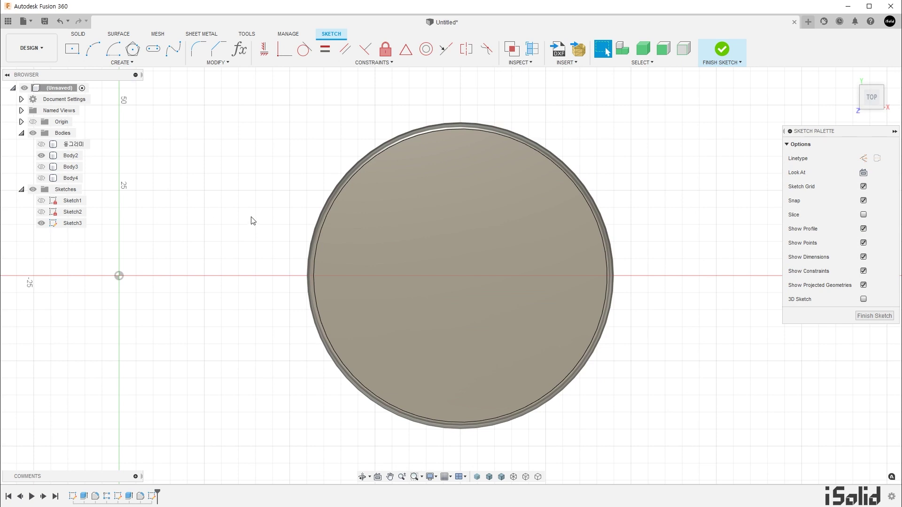
Project Body2's outline as a body, hide Body2, and make the 45 mm circle construction geometry
{"action": "key", "text": "p"}
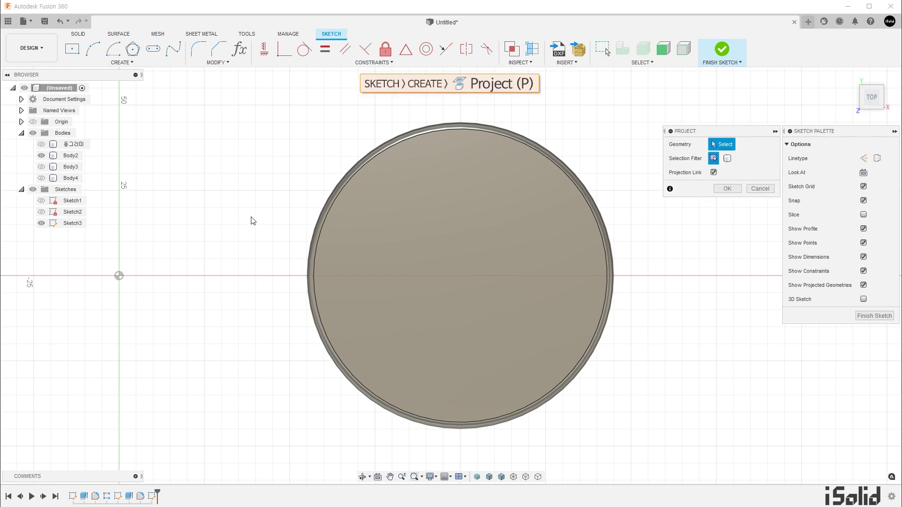
{"action": "left_click", "coordinate": [728, 161]}
{"action": "left_click", "coordinate": [587, 211]}
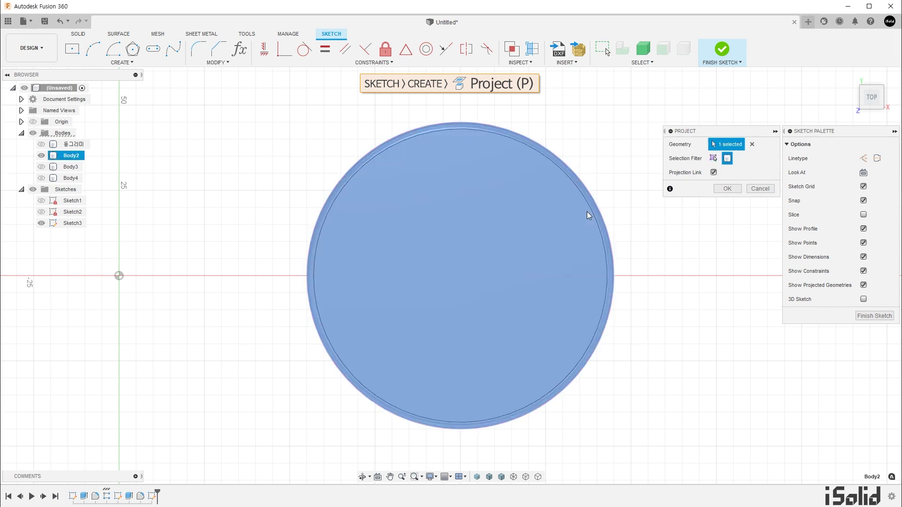
{"action": "left_click", "coordinate": [717, 187]}
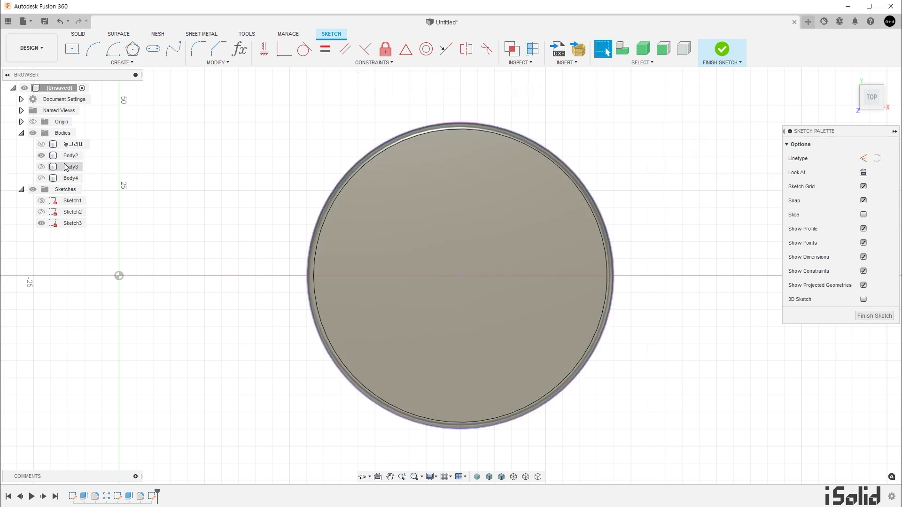
{"action": "left_click", "coordinate": [41, 156]}
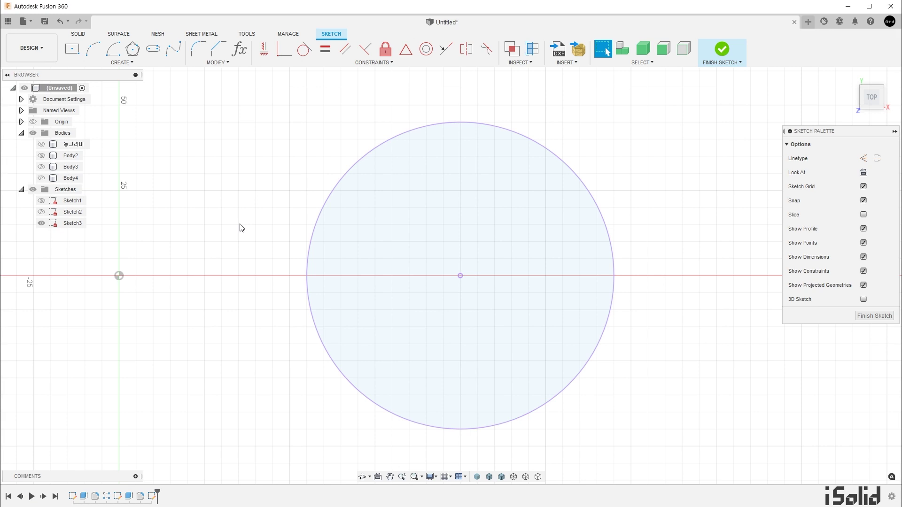
{"action": "left_click", "coordinate": [307, 262]}
{"action": "key", "text": "x"}
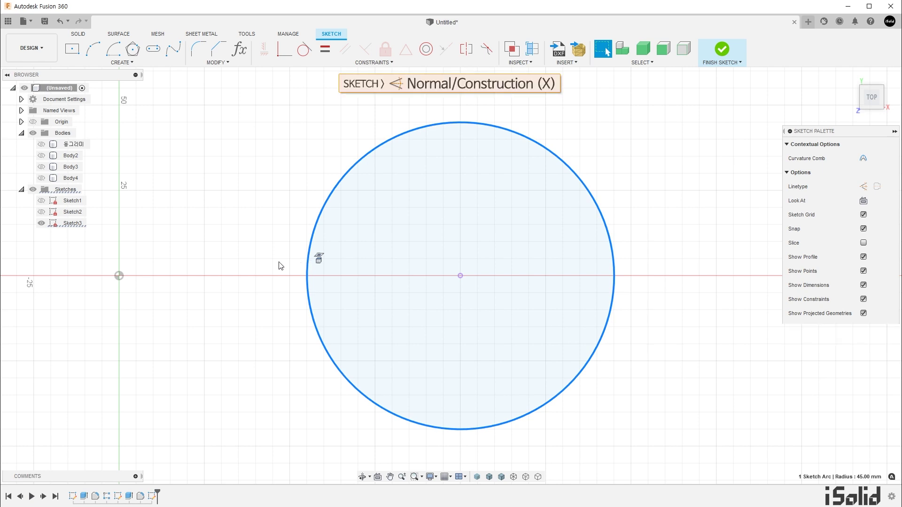
{"action": "left_click", "coordinate": [280, 265]}
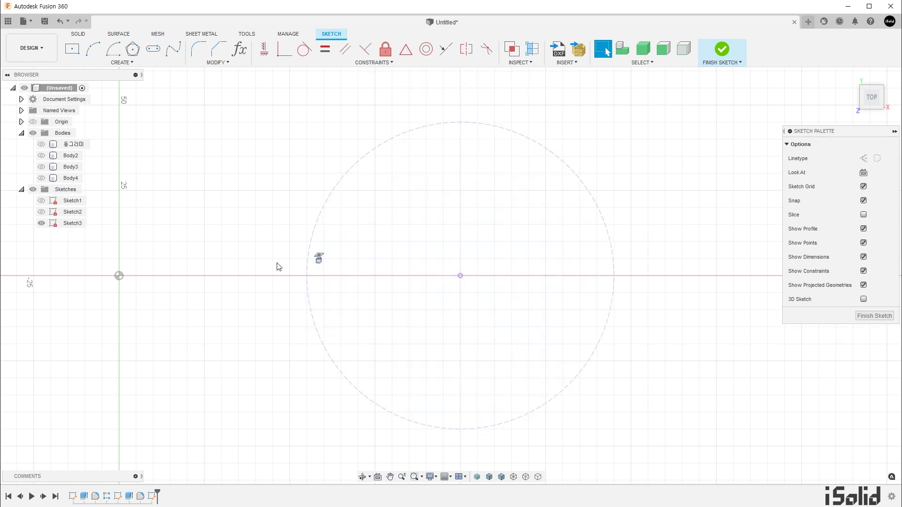
Draw a 3-sided circumscribed polygon centred on the circle and constrain its base horizontal
{"action": "left_click", "coordinate": [126, 65]}
{"action": "mouse_move", "coordinate": [105, 114]}
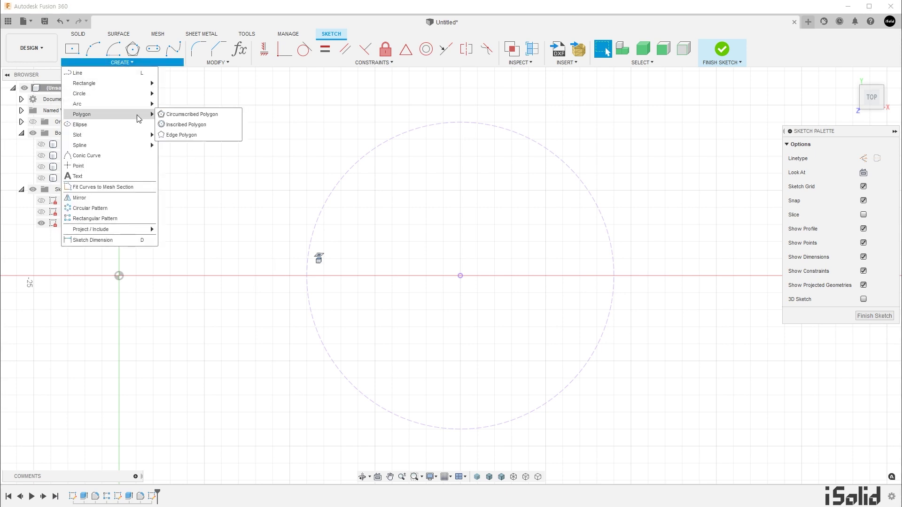
{"action": "left_click", "coordinate": [230, 117]}
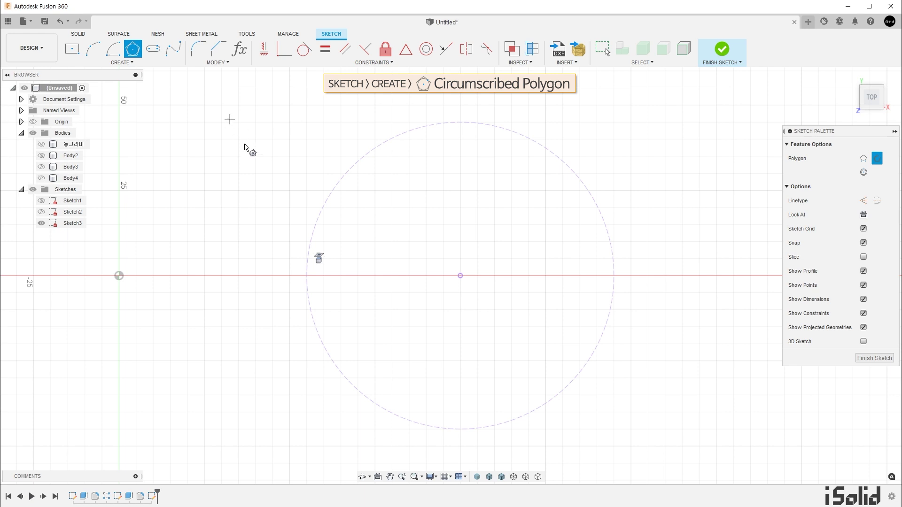
{"action": "left_click", "coordinate": [460, 276]}
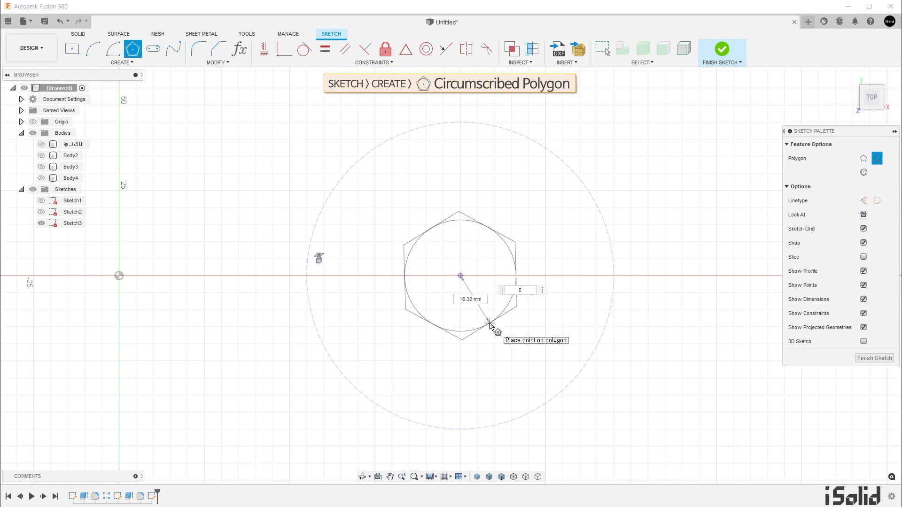
{"action": "key", "text": "Tab"}
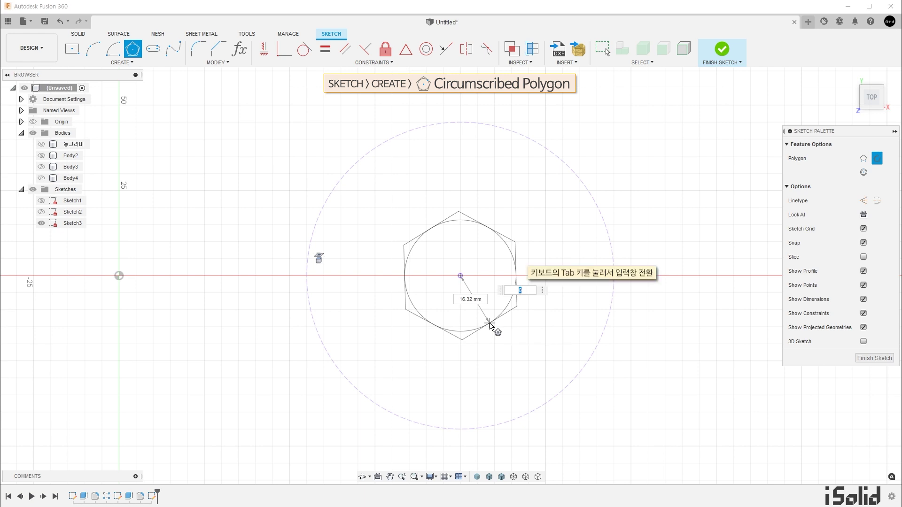
{"action": "type", "text": "3"}
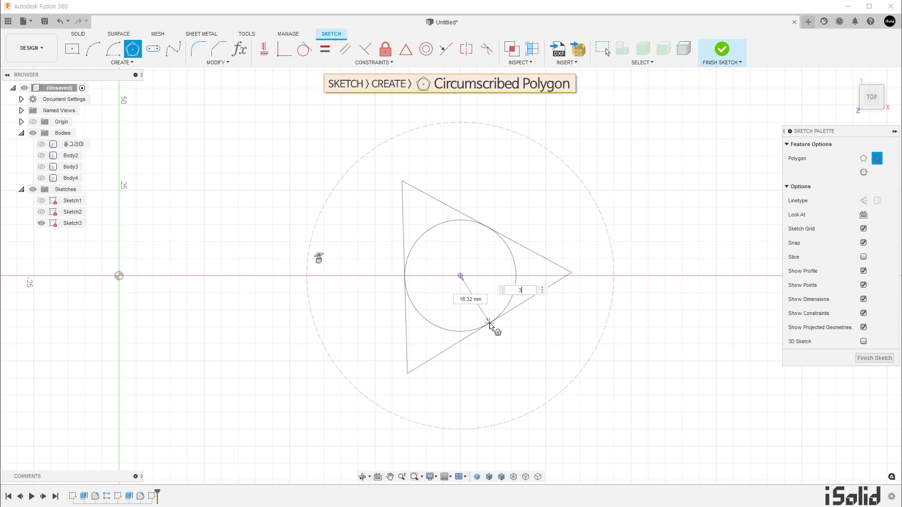
{"action": "left_click", "coordinate": [489, 323]}
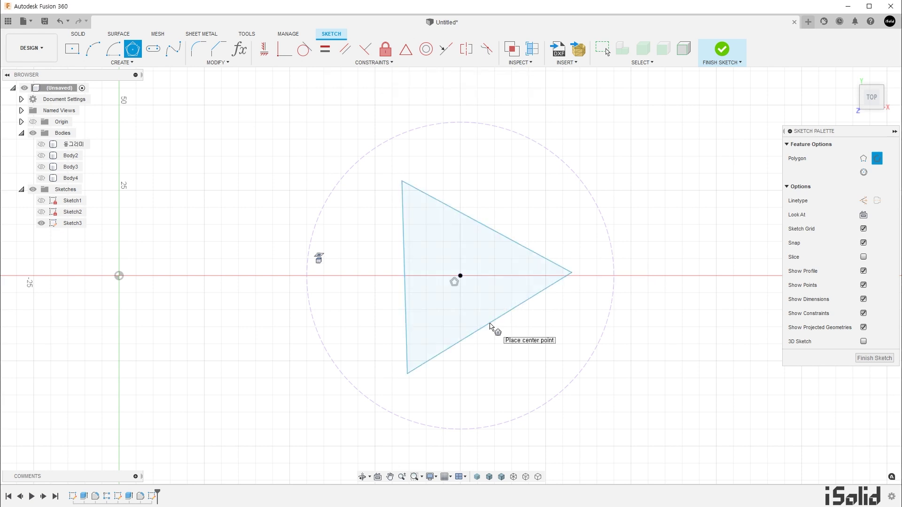
{"action": "key", "text": "Escape"}
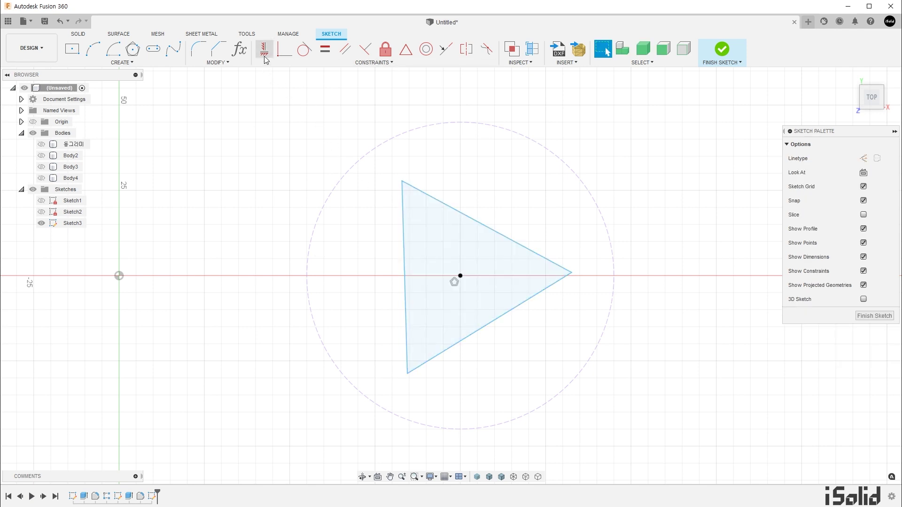
{"action": "left_click", "coordinate": [265, 57]}
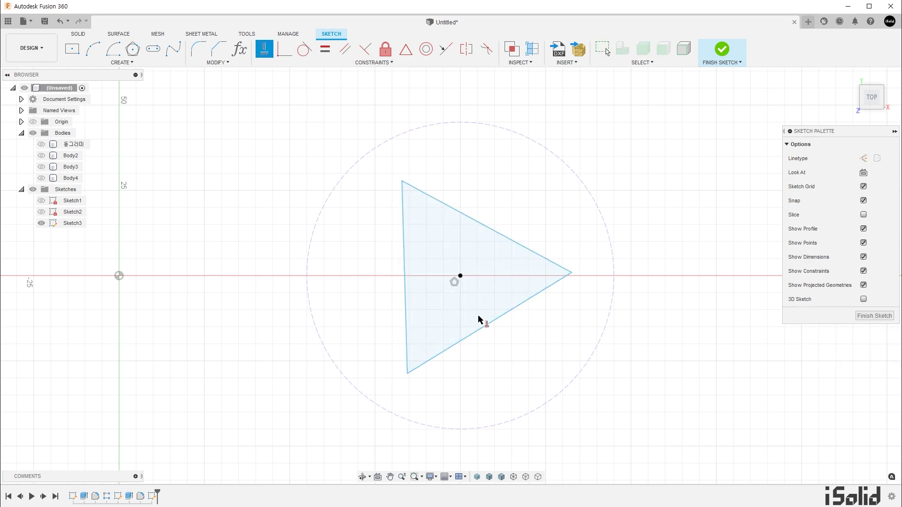
{"action": "left_click", "coordinate": [484, 329]}
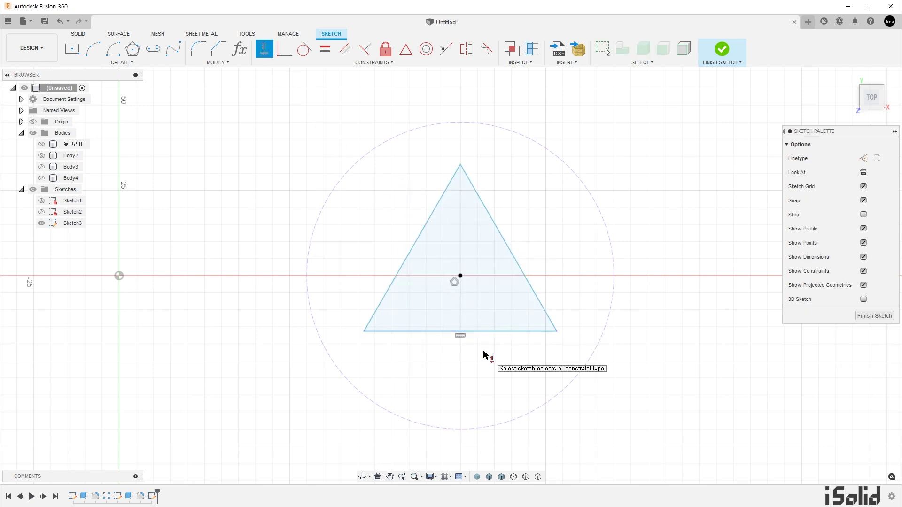
Dimension the triangle's bottom edge to 45 mm and unhide the Body2 disc
{"action": "key", "text": "Escape"}
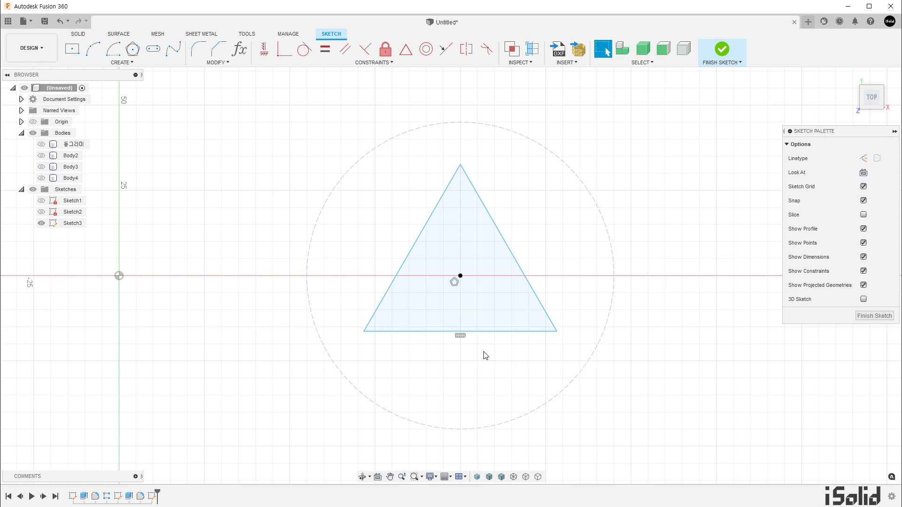
{"action": "key", "text": "d"}
{"action": "left_click", "coordinate": [468, 332]}
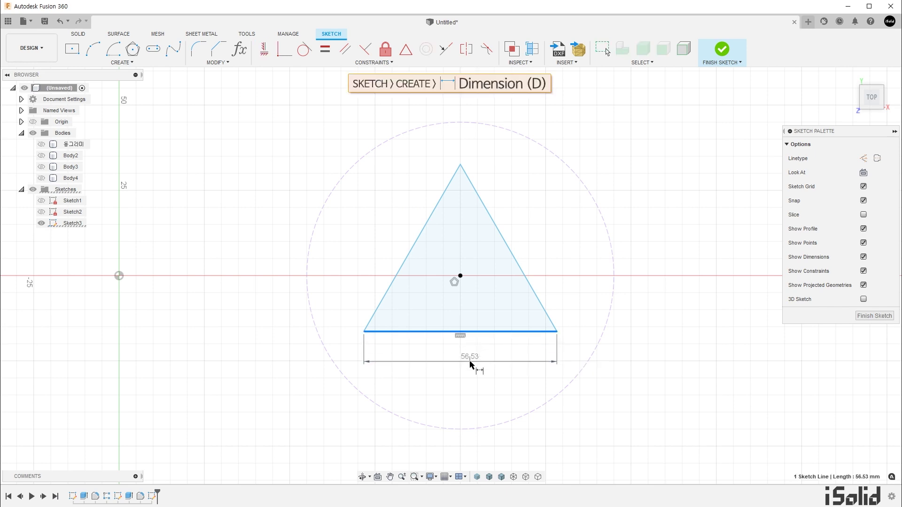
{"action": "left_click", "coordinate": [470, 364]}
{"action": "type", "text": "45"}
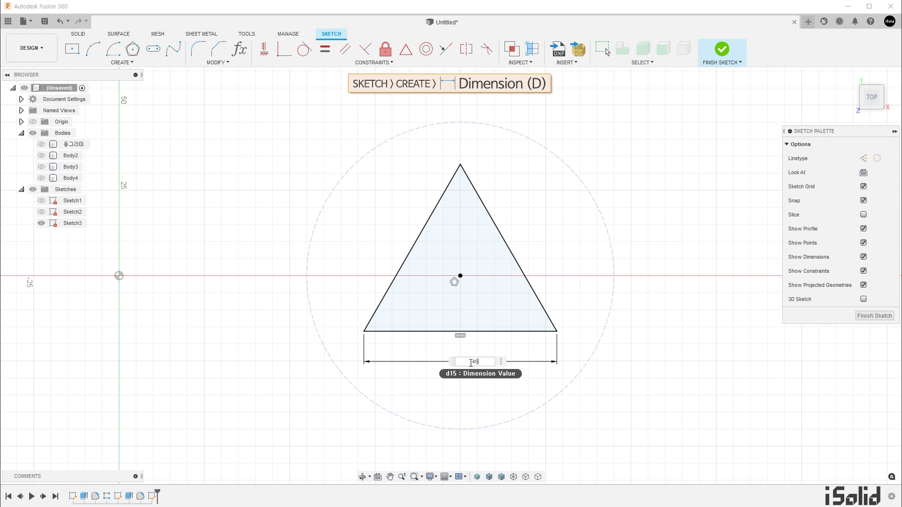
{"action": "key", "text": "Return"}
{"action": "key", "text": "Escape"}
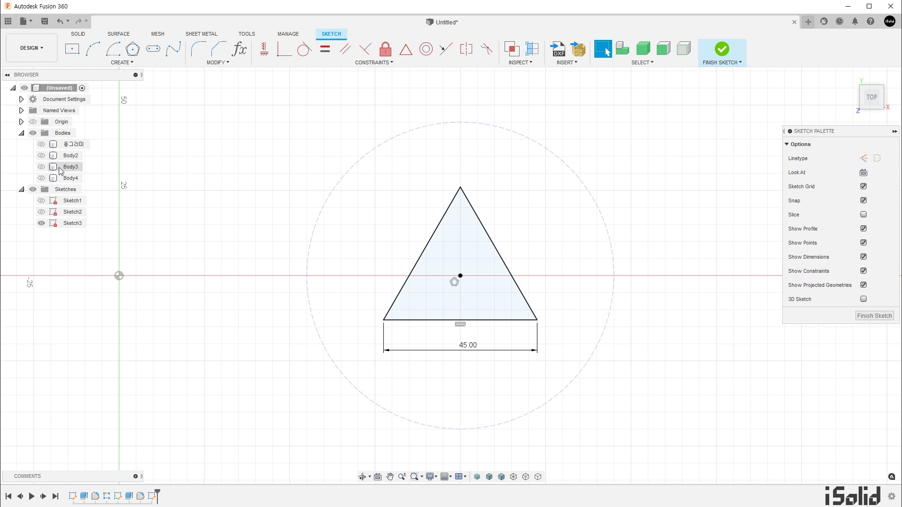
{"action": "left_click", "coordinate": [41, 155]}
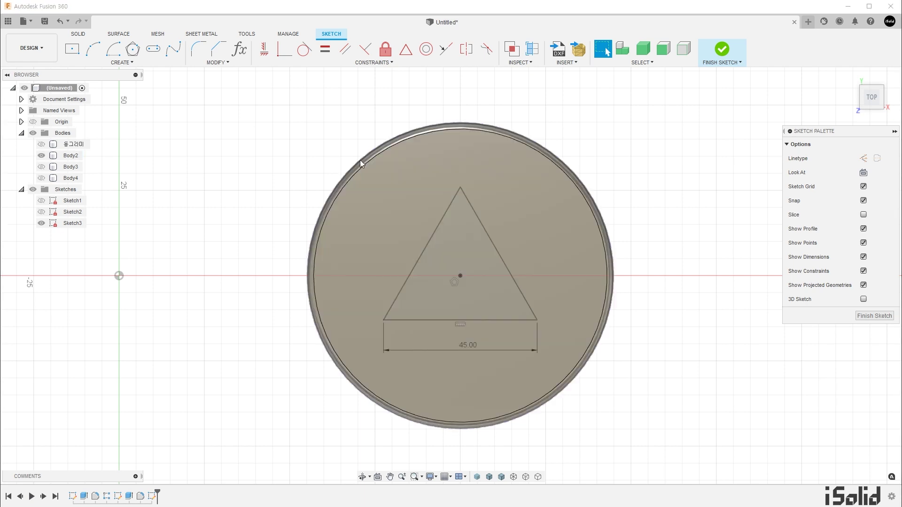
Finish Sketch3 and start extruding the triangle profile
{"action": "left_click", "coordinate": [722, 51]}
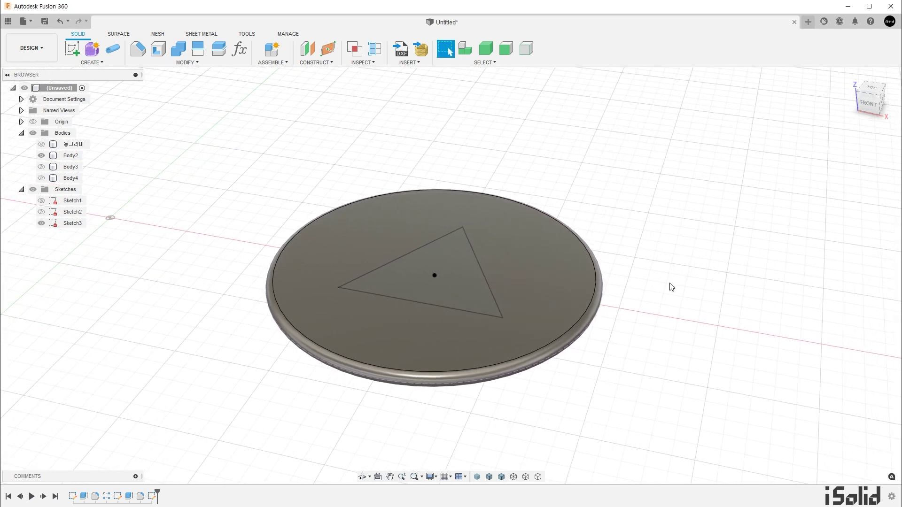
{"action": "key", "text": "e"}
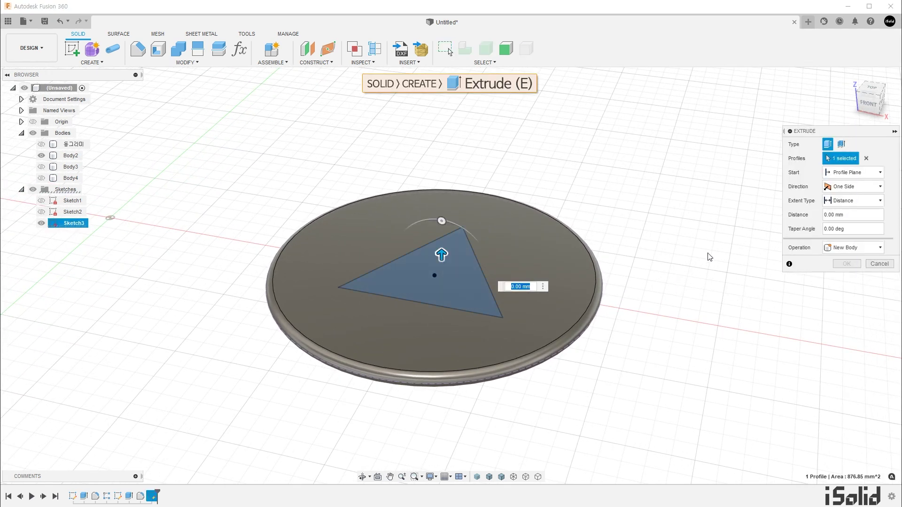
Make the extrusion a thin wall with an All extent
{"action": "left_click", "coordinate": [842, 145]}
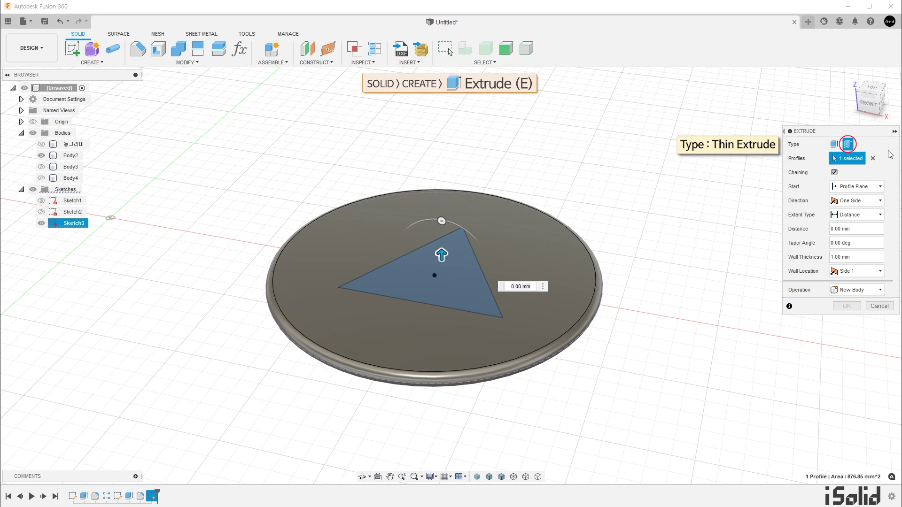
{"action": "left_click", "coordinate": [879, 215]}
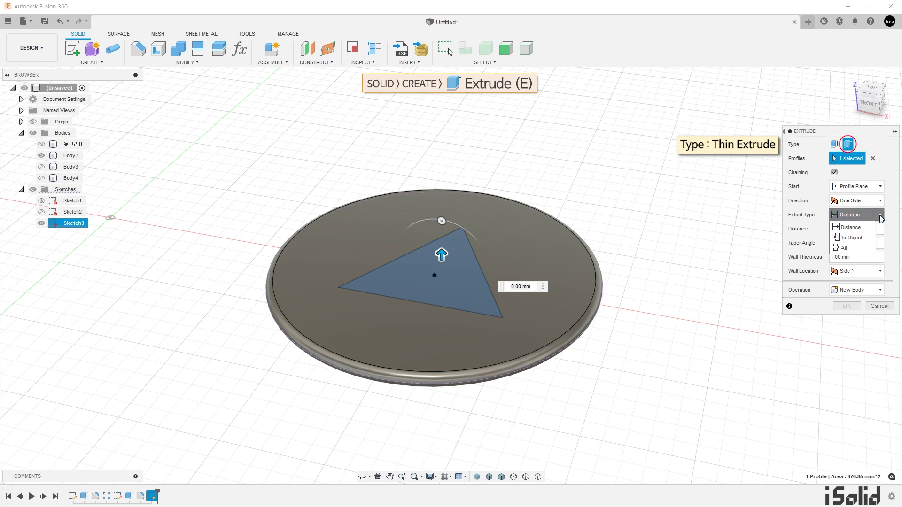
{"action": "left_click", "coordinate": [859, 248]}
{"action": "scroll", "coordinate": [557, 276], "scroll_direction": "up", "scroll_amount": 3}
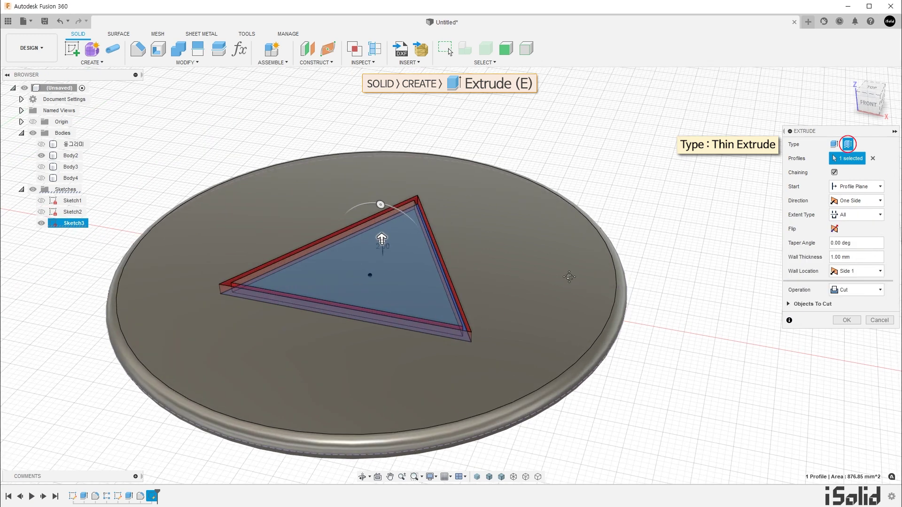
Put the wall on Side 2 at 0.5 mm thickness and cut it into the disc
{"action": "left_click", "coordinate": [878, 272]}
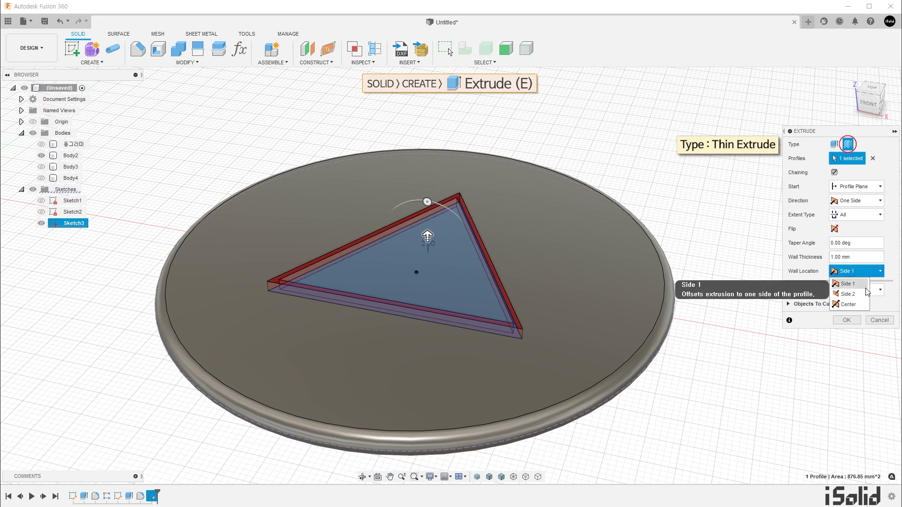
{"action": "left_click", "coordinate": [864, 294]}
{"action": "left_click", "coordinate": [871, 271]}
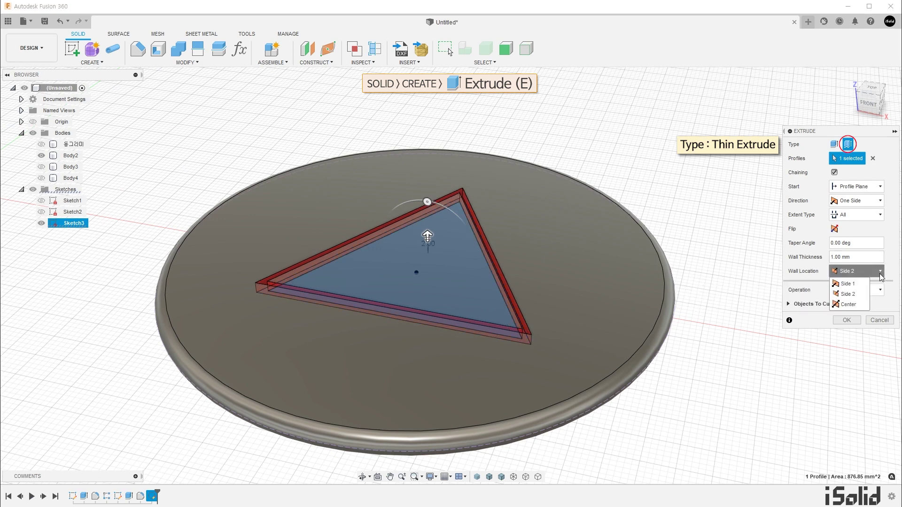
{"action": "left_click", "coordinate": [865, 306]}
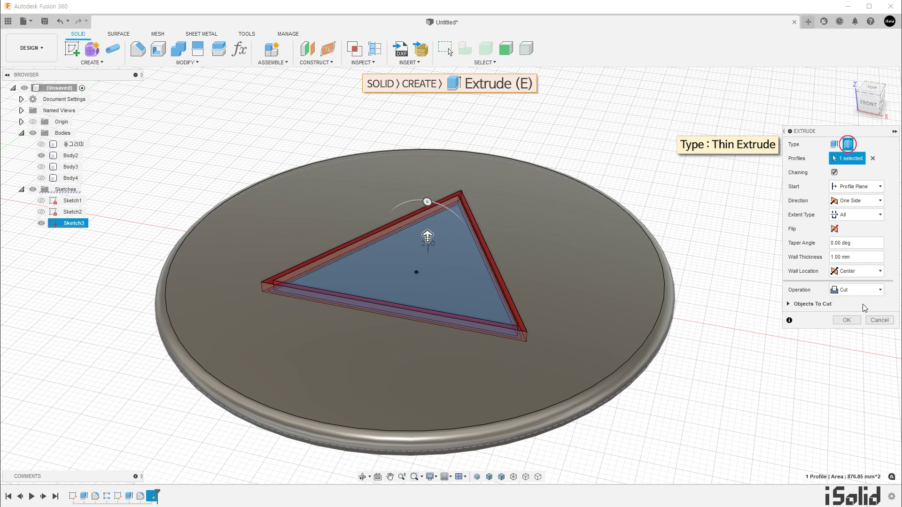
{"action": "left_click", "coordinate": [872, 272]}
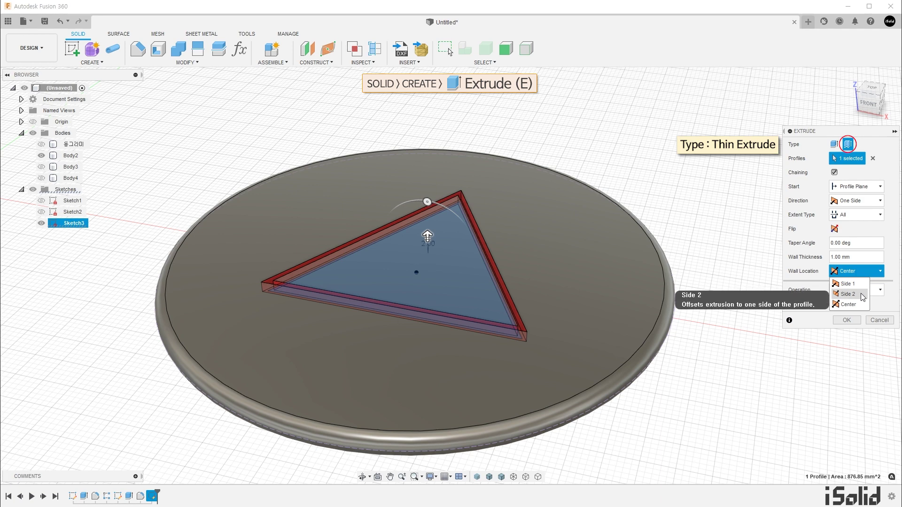
{"action": "left_click", "coordinate": [863, 295]}
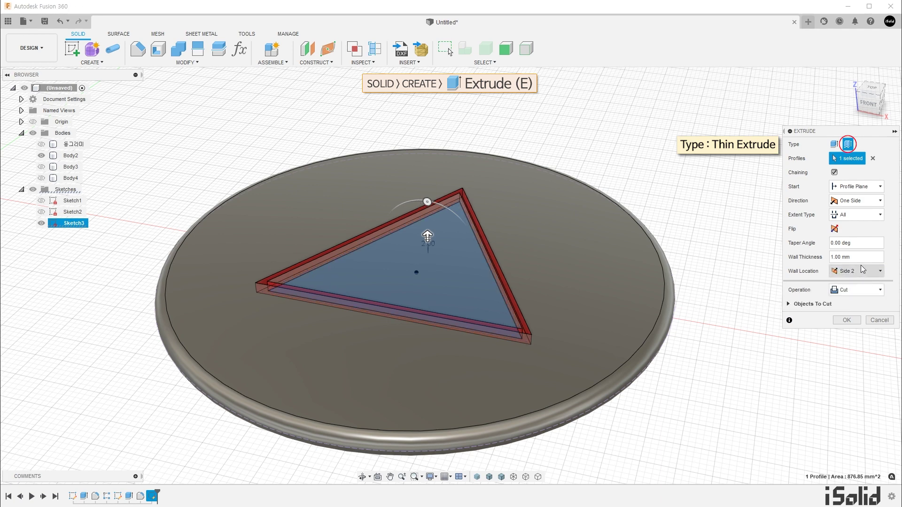
{"action": "left_click", "coordinate": [846, 257]}
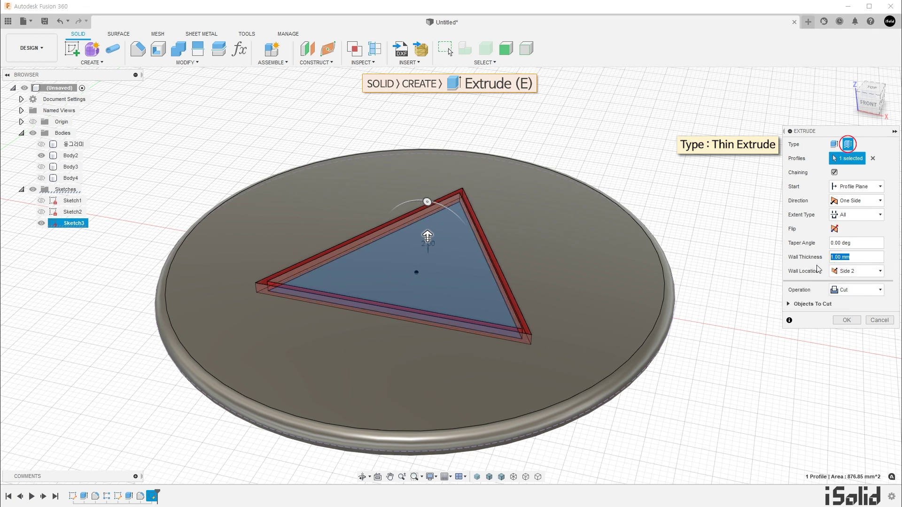
{"action": "type", "text": "0.5"}
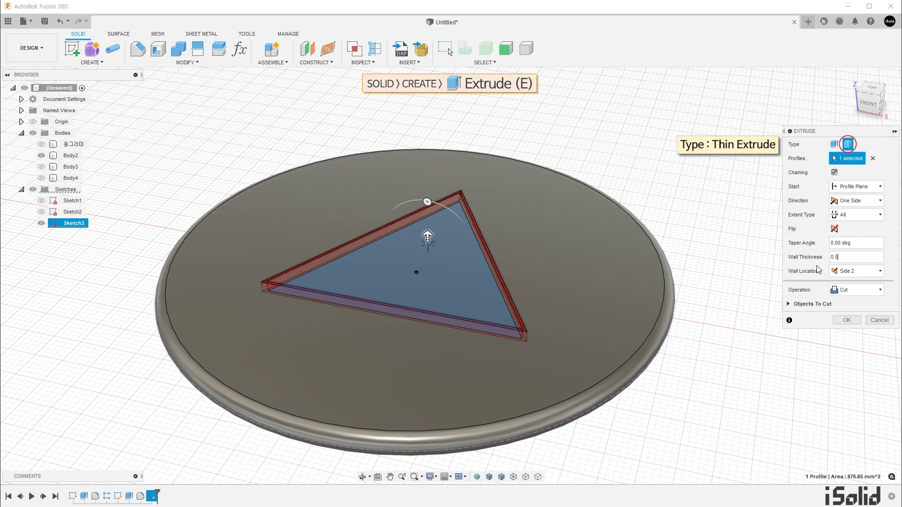
{"action": "left_click", "coordinate": [846, 321]}
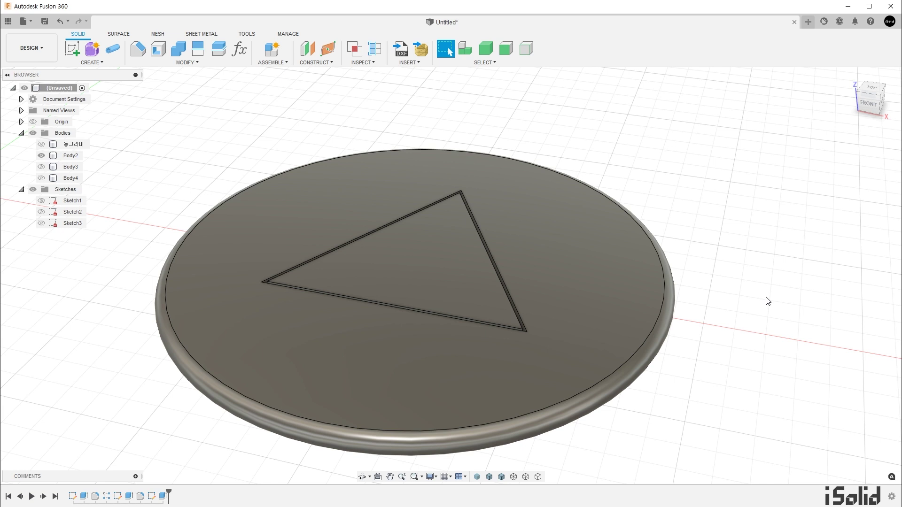
Fillet the groove's top, bottom-right and left corner edges at 1 mm
{"action": "key", "text": "f"}
{"action": "scroll", "coordinate": [450, 223], "scroll_direction": "up", "scroll_amount": 3}
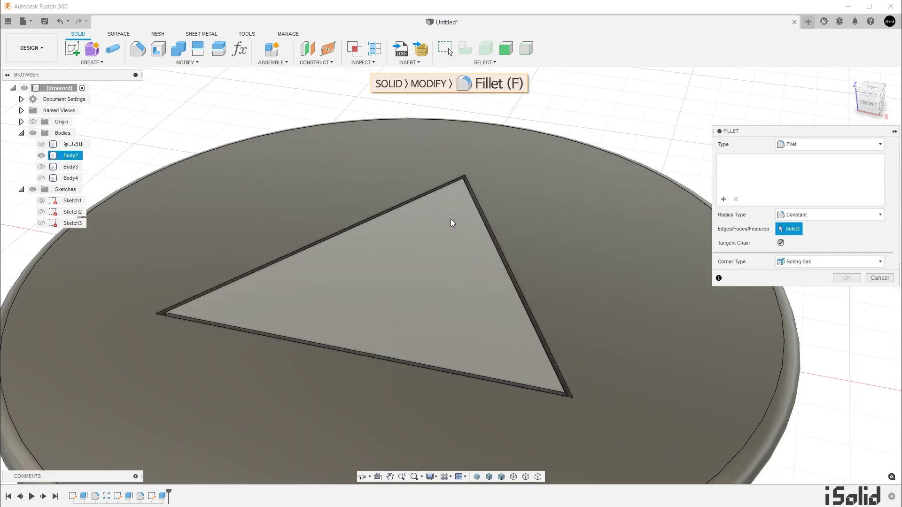
{"action": "scroll", "coordinate": [450, 219], "scroll_direction": "up", "scroll_amount": 1}
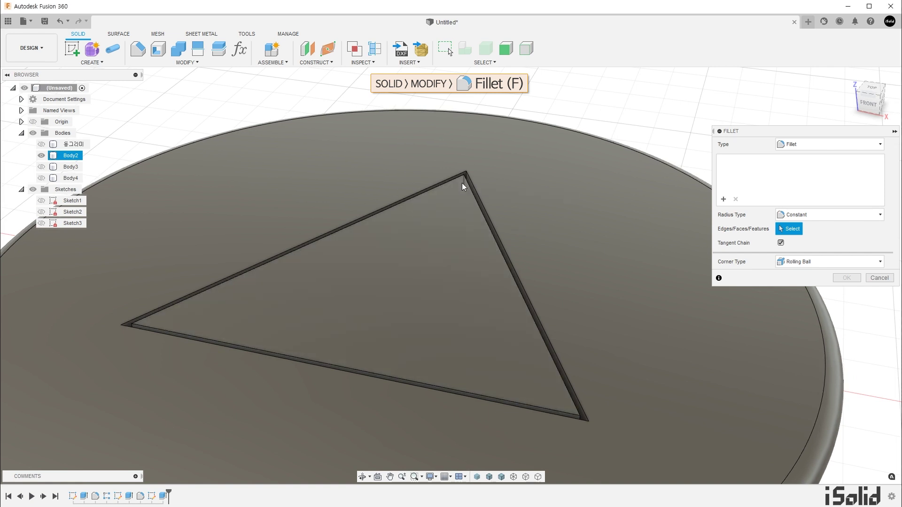
{"action": "left_click", "coordinate": [462, 184]}
{"action": "left_click", "coordinate": [578, 427]}
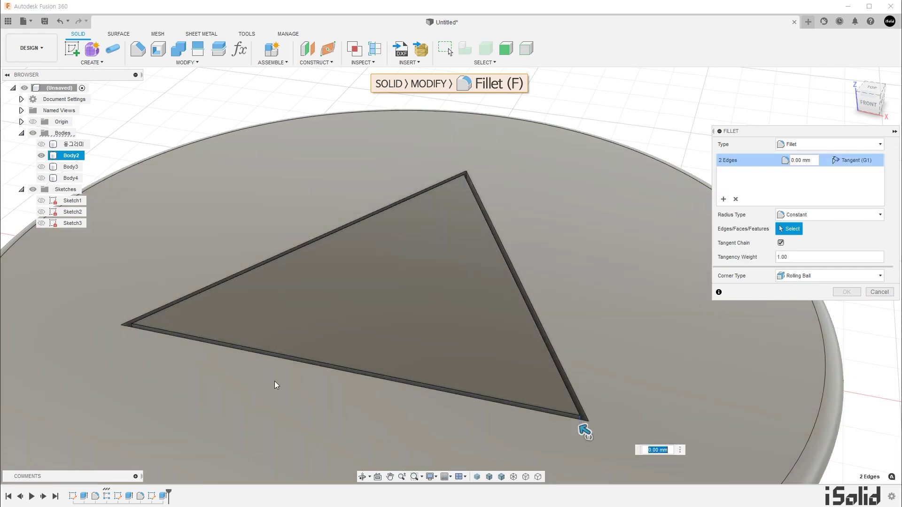
{"action": "left_click", "coordinate": [133, 332]}
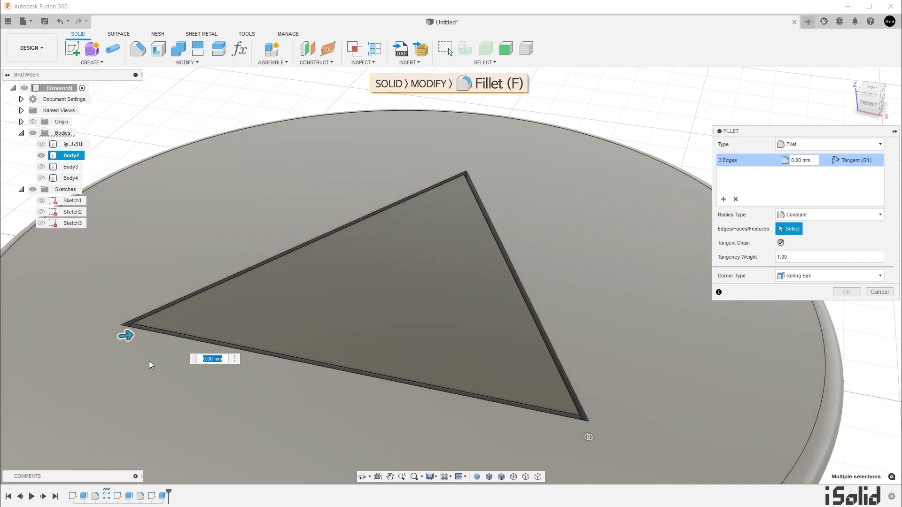
{"action": "type", "text": "1"}
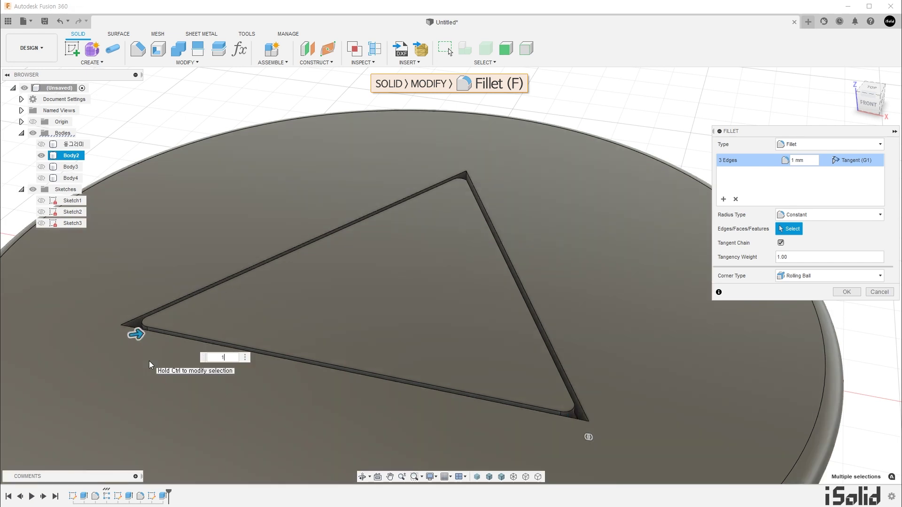
Add a second set of the three other corner edges at 1.5 mm and apply the fillet
{"action": "left_click", "coordinate": [723, 199]}
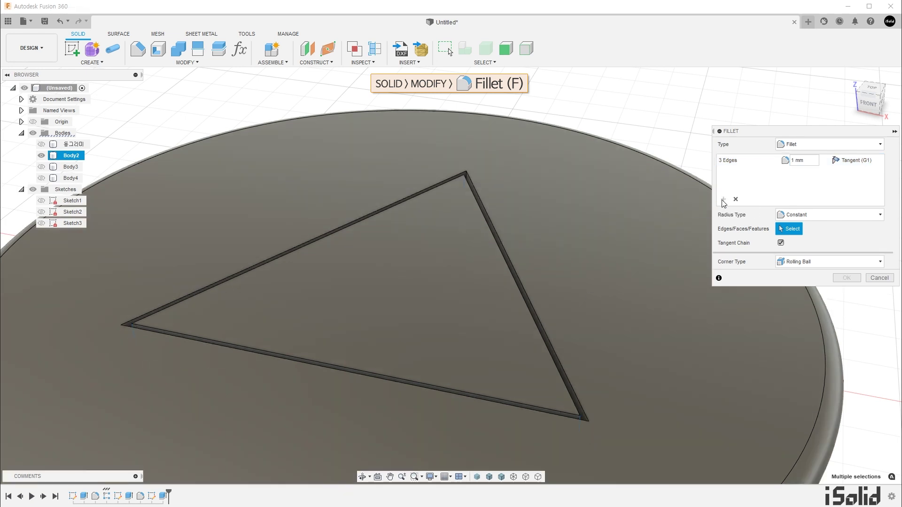
{"action": "scroll", "coordinate": [465, 171], "scroll_direction": "up", "scroll_amount": 3}
{"action": "scroll", "coordinate": [472, 185], "scroll_direction": "up", "scroll_amount": 2}
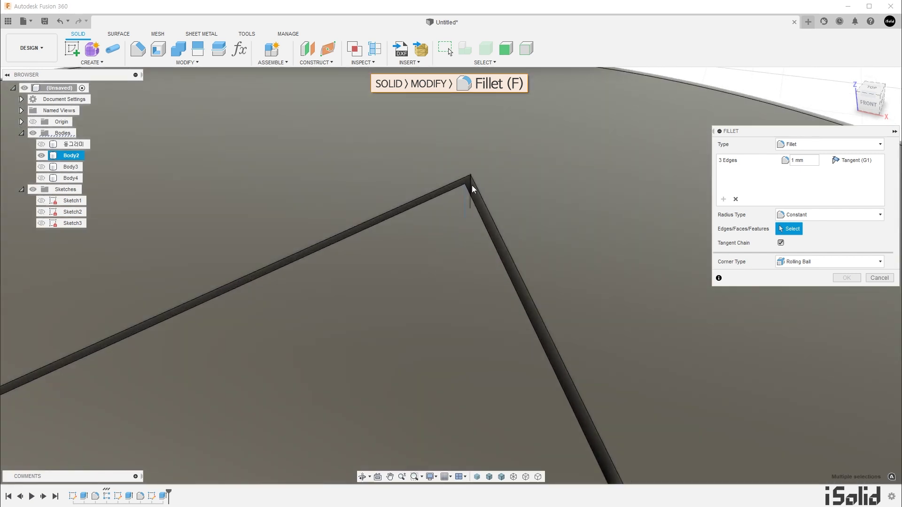
{"action": "left_click", "coordinate": [471, 187]}
{"action": "scroll", "coordinate": [473, 198], "scroll_direction": "down", "scroll_amount": 3}
{"action": "scroll", "coordinate": [468, 346], "scroll_direction": "down", "scroll_amount": 2}
{"action": "middle_click_drag", "start_coordinate": [460, 368], "coordinate": [476, 199]}
{"action": "left_click", "coordinate": [625, 384]}
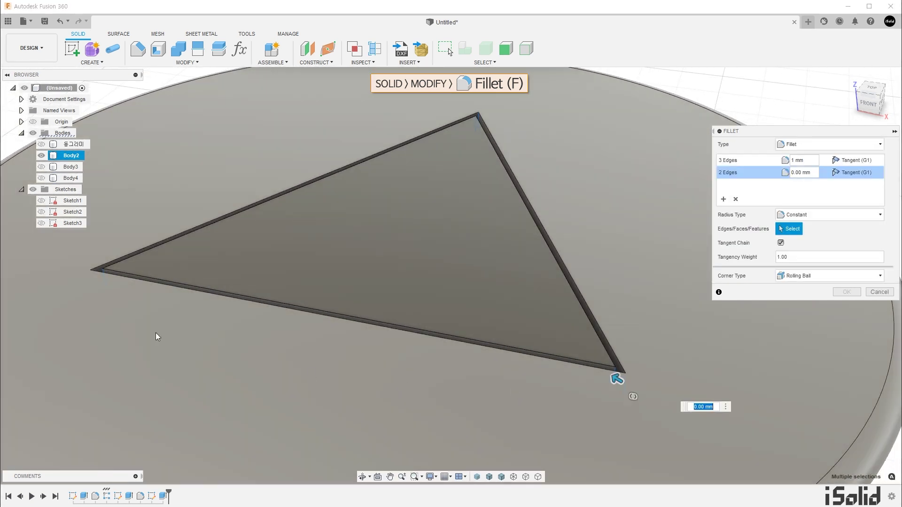
{"action": "left_click", "coordinate": [93, 280]}
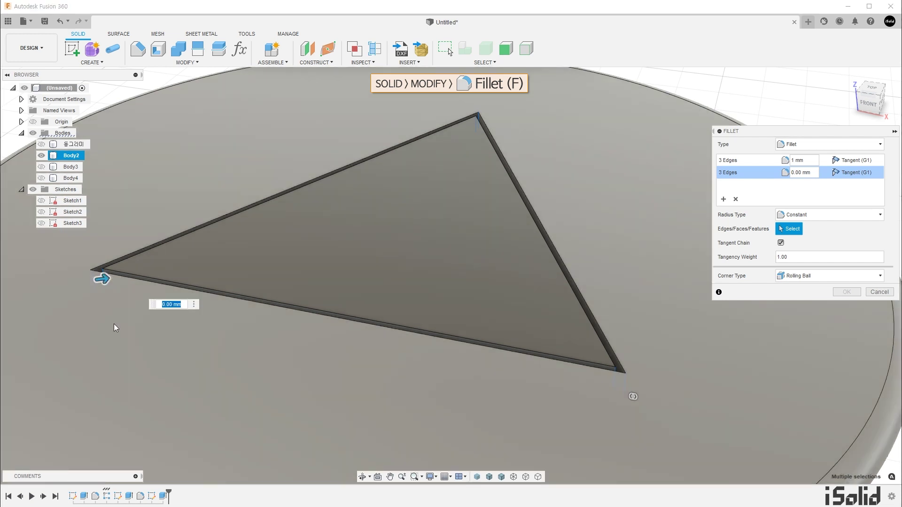
{"action": "type", "text": "1.5"}
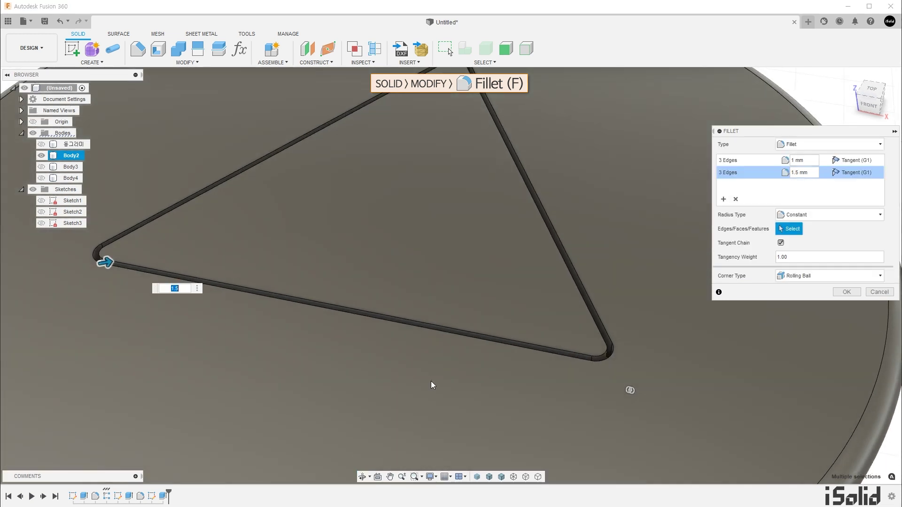
{"action": "middle_click_drag", "start_coordinate": [431, 381], "coordinate": [445, 463], "text": "shift"}
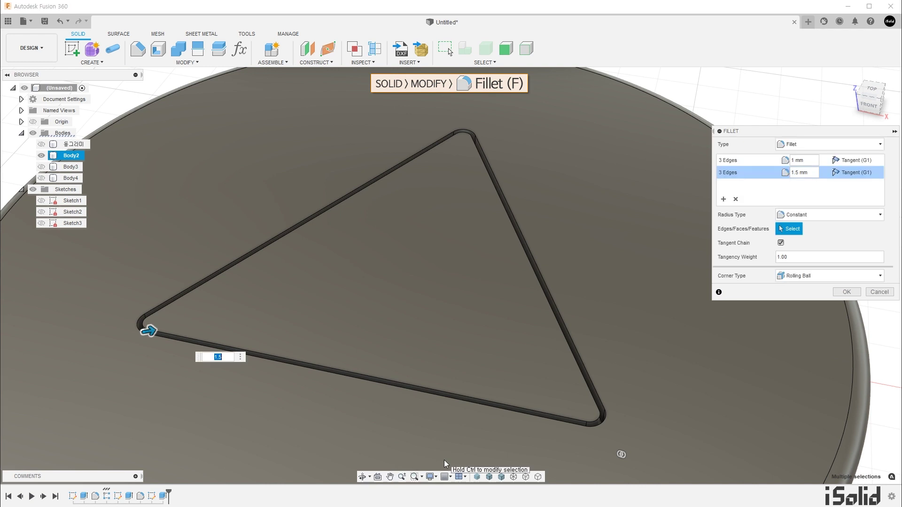
{"action": "left_click", "coordinate": [844, 292]}
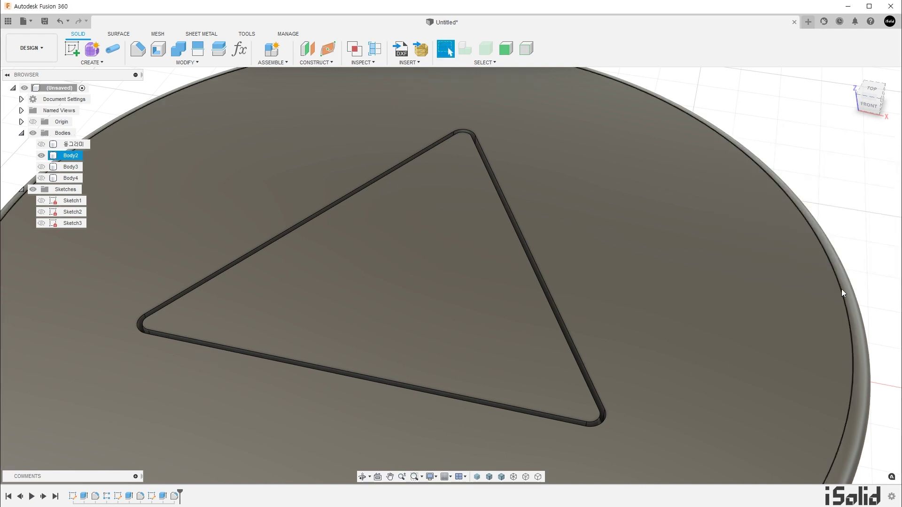
{"action": "scroll", "coordinate": [607, 299], "scroll_direction": "down", "scroll_amount": 5}
Fillet both edge loops of the triangular groove with a 1 mm radius
{"action": "left_click_drag", "start_coordinate": [622, 283], "coordinate": [581, 260]}
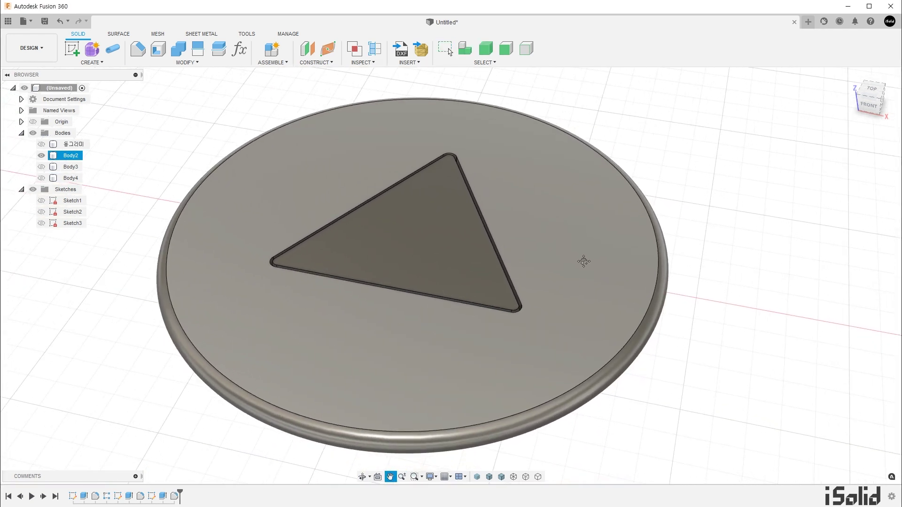
{"action": "key", "text": "Escape"}
{"action": "key", "text": "f"}
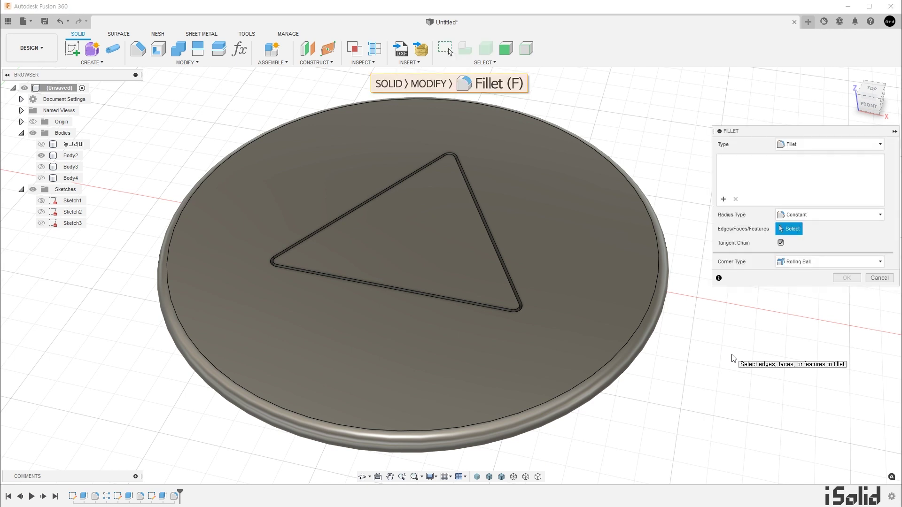
{"action": "left_click", "coordinate": [503, 257]}
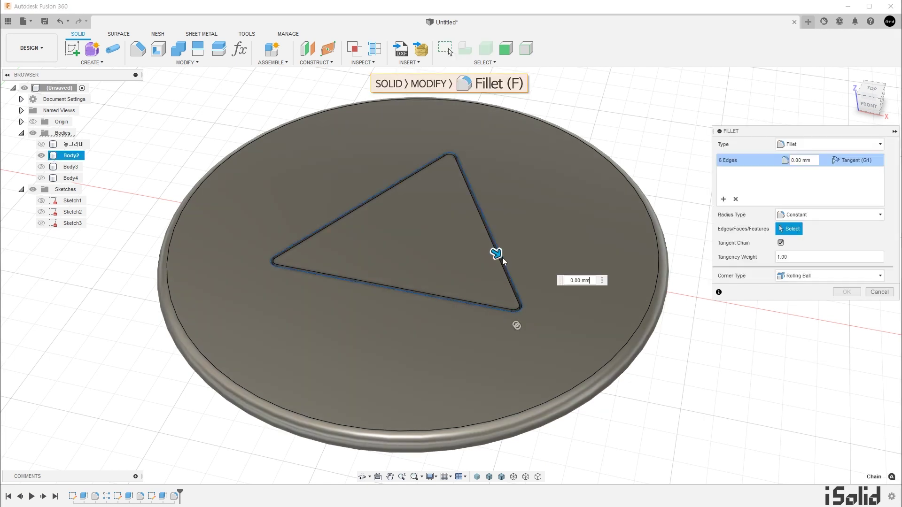
{"action": "left_click", "coordinate": [501, 263]}
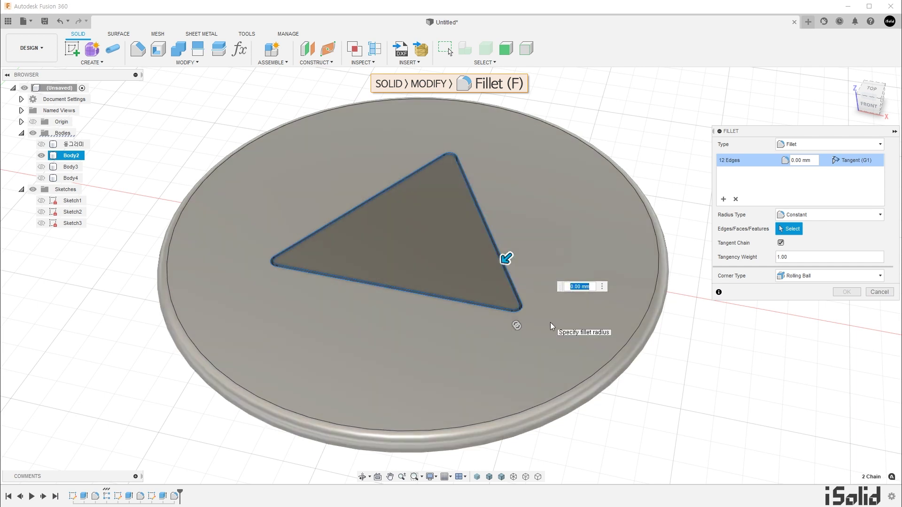
{"action": "type", "text": "1"}
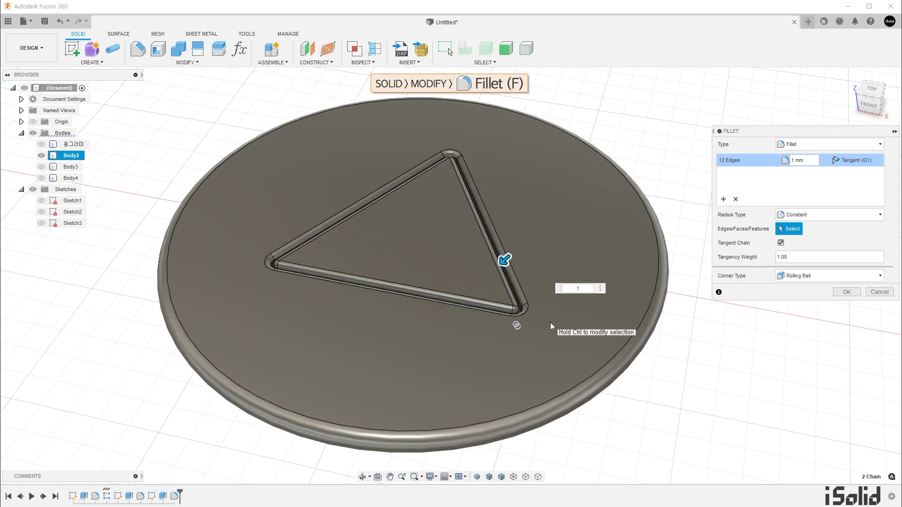
{"action": "left_click", "coordinate": [846, 292]}
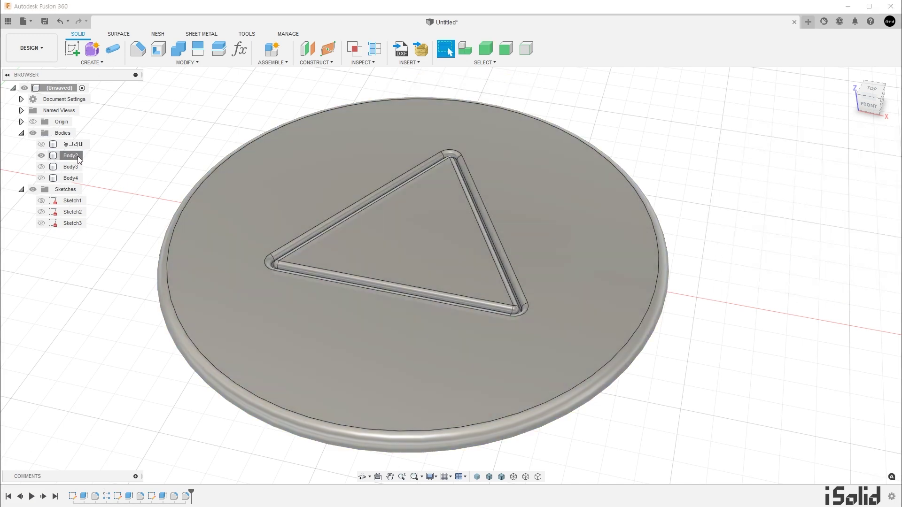
Rename the Body2 disc to 삼각형 in the Browser
{"action": "left_click", "coordinate": [77, 156]}
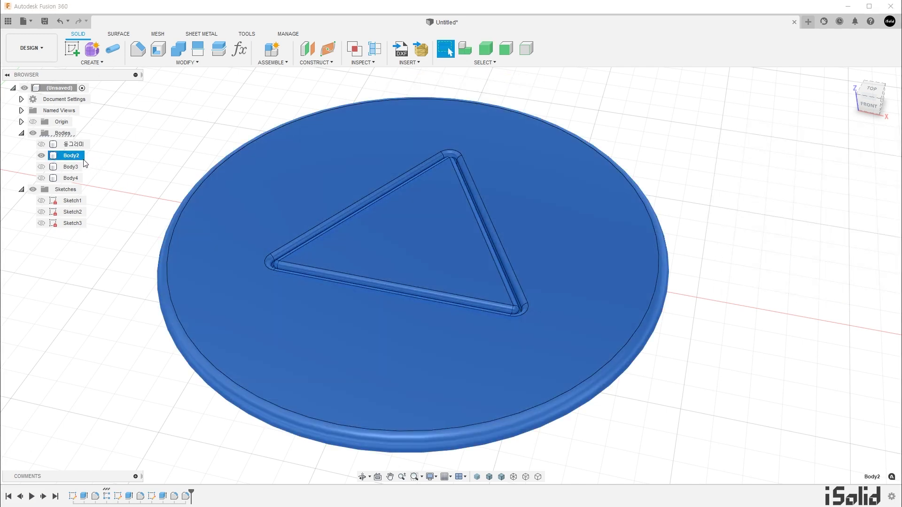
{"action": "double_click", "coordinate": [80, 157]}
{"action": "type", "text": "삼ㄱ"}
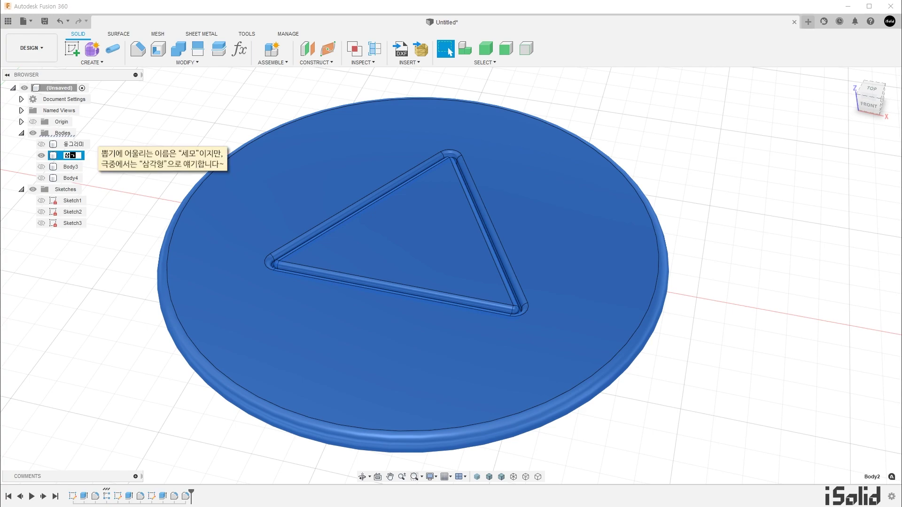
{"action": "type", "text": "각형"}
{"action": "key", "text": "Return"}
{"action": "key", "text": "Escape"}
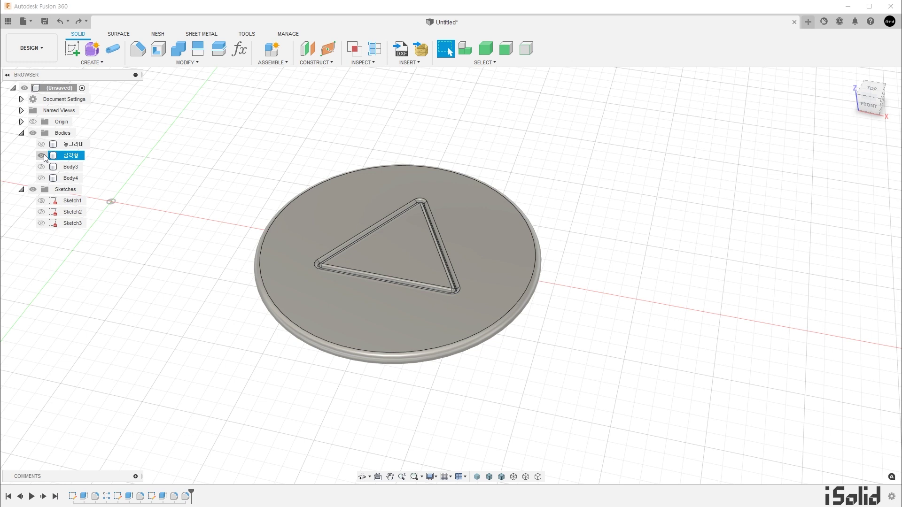
Hide 삼각형, show the plain Body3 disc, and start Sketch4 on the XY plane
{"action": "left_click", "coordinate": [42, 155]}
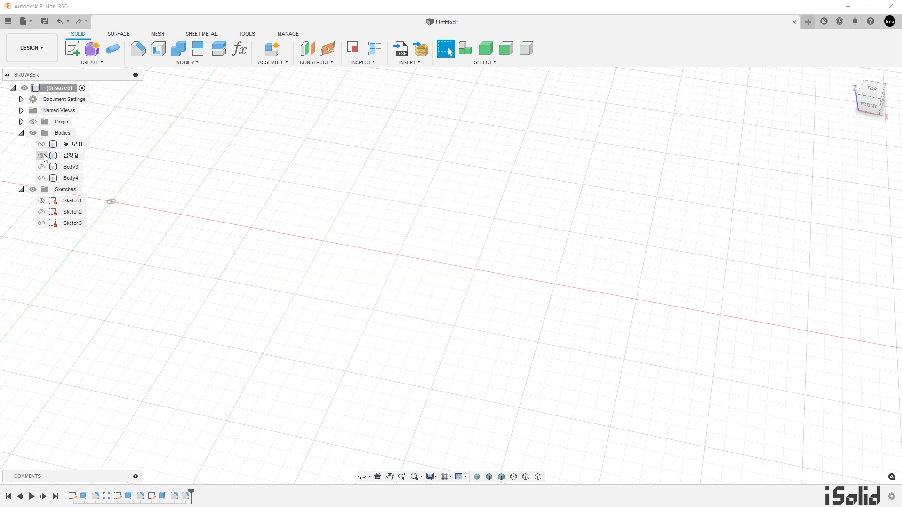
{"action": "left_click", "coordinate": [42, 167]}
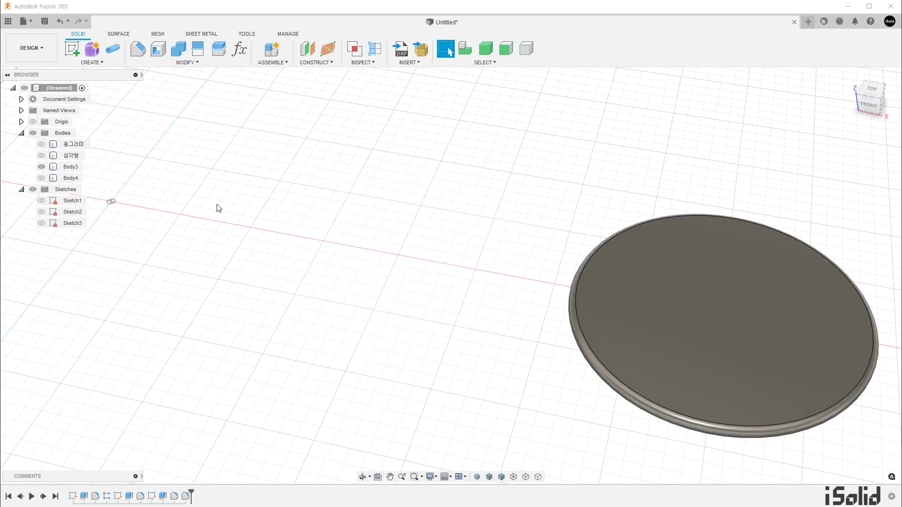
{"action": "left_click", "coordinate": [72, 48]}
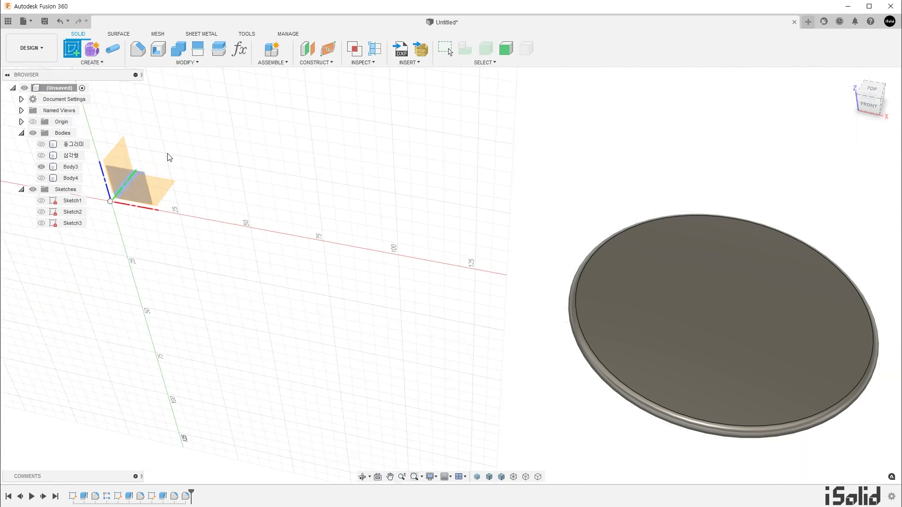
{"action": "left_click", "coordinate": [161, 183]}
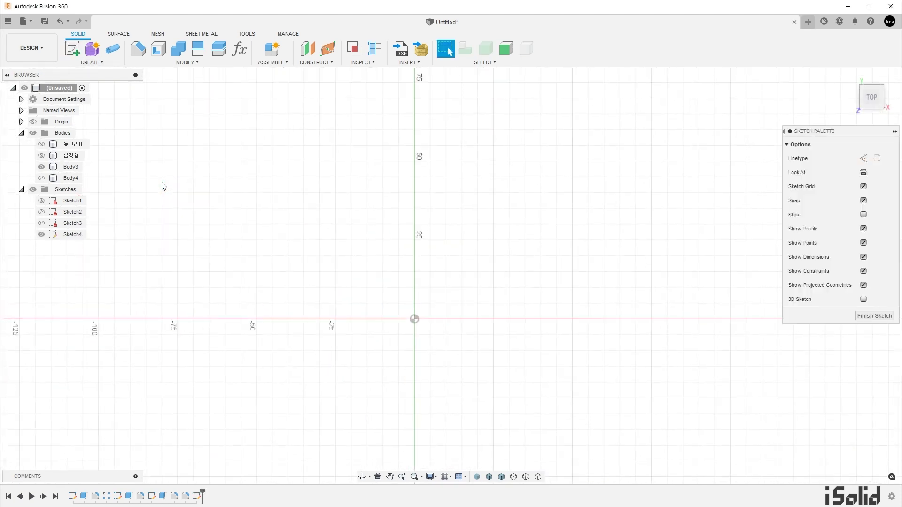
{"action": "scroll", "coordinate": [198, 251], "scroll_direction": "down", "scroll_amount": 2}
{"action": "scroll", "coordinate": [223, 261], "scroll_direction": "down", "scroll_amount": 2}
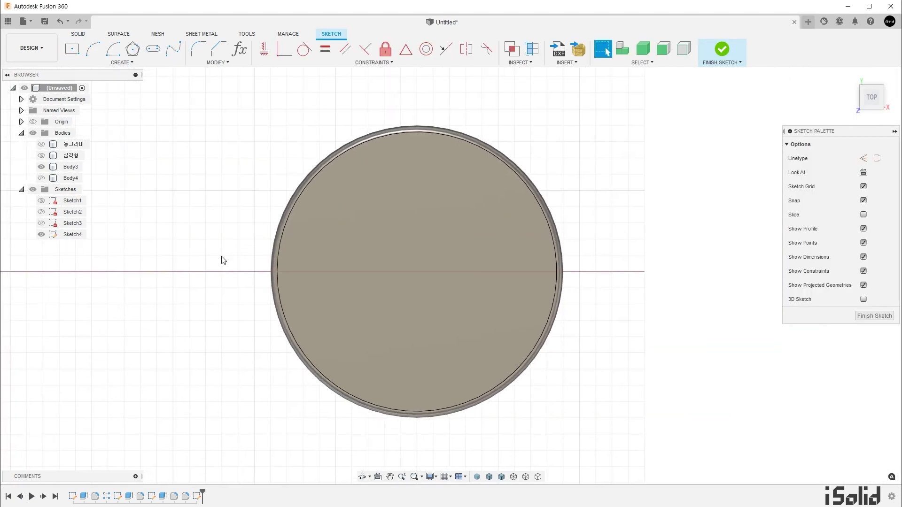
{"action": "key", "text": "p"}
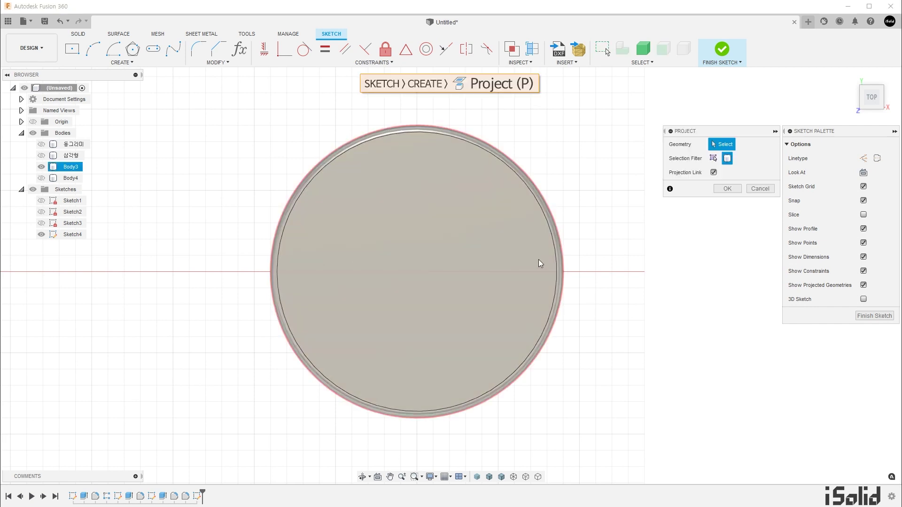
Project Body3's outline, hide Body3, and make the 45 mm-radius circle construction geometry
{"action": "left_click", "coordinate": [554, 256]}
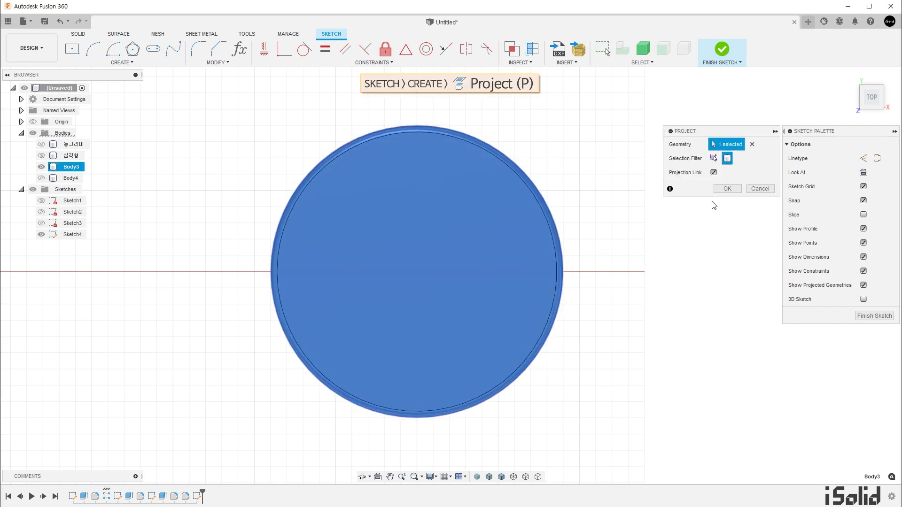
{"action": "left_click", "coordinate": [716, 191]}
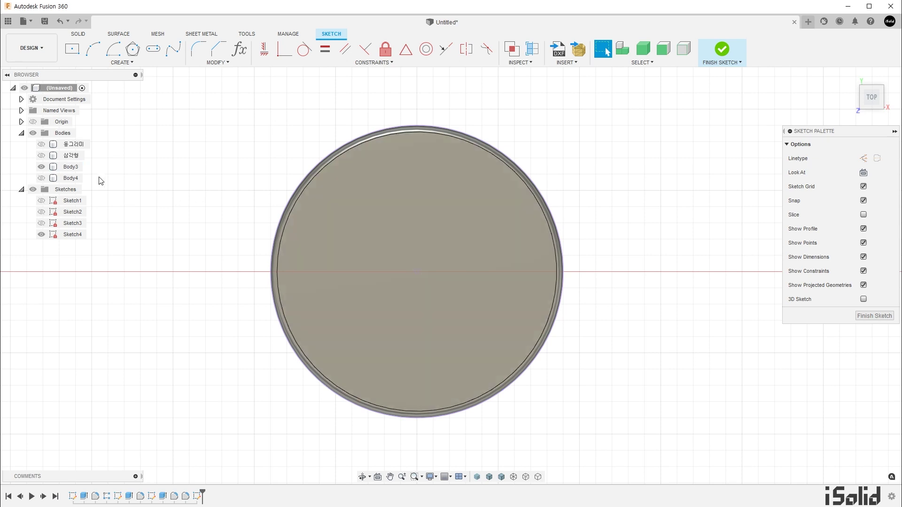
{"action": "left_click", "coordinate": [41, 167]}
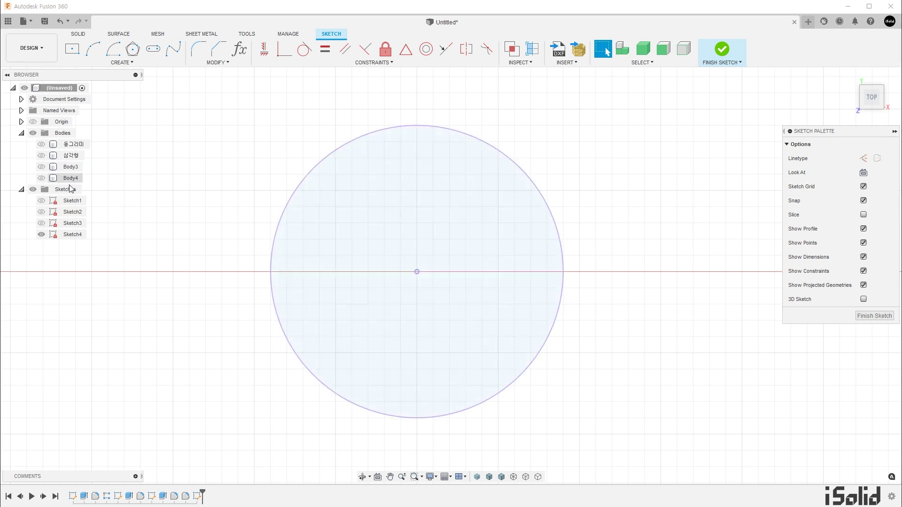
{"action": "left_click", "coordinate": [274, 308]}
{"action": "key", "text": "x"}
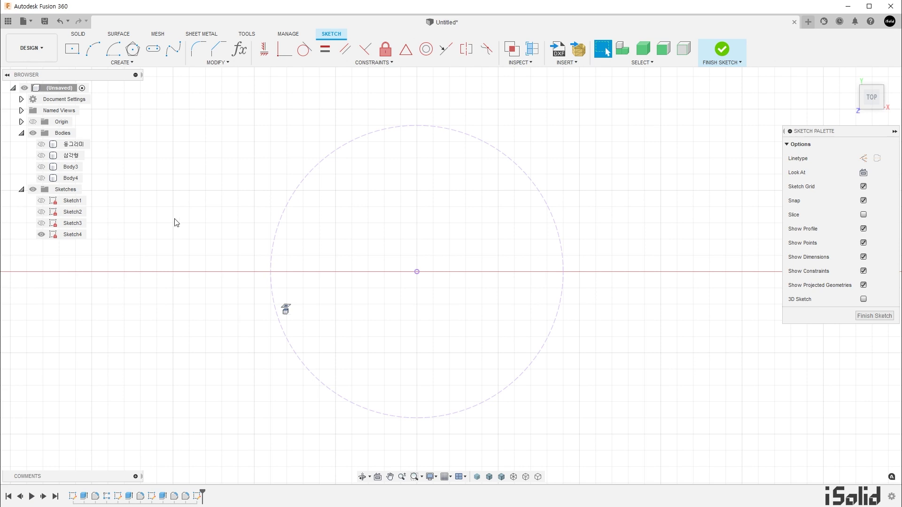
Draw a five-sided circumscribed polygon centred on the disc's centre point
{"action": "left_click", "coordinate": [121, 62]}
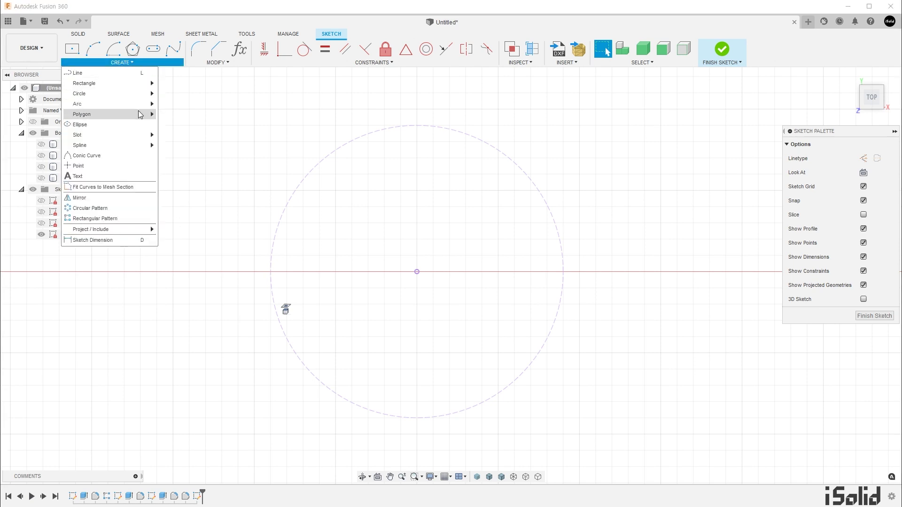
{"action": "mouse_move", "coordinate": [107, 114]}
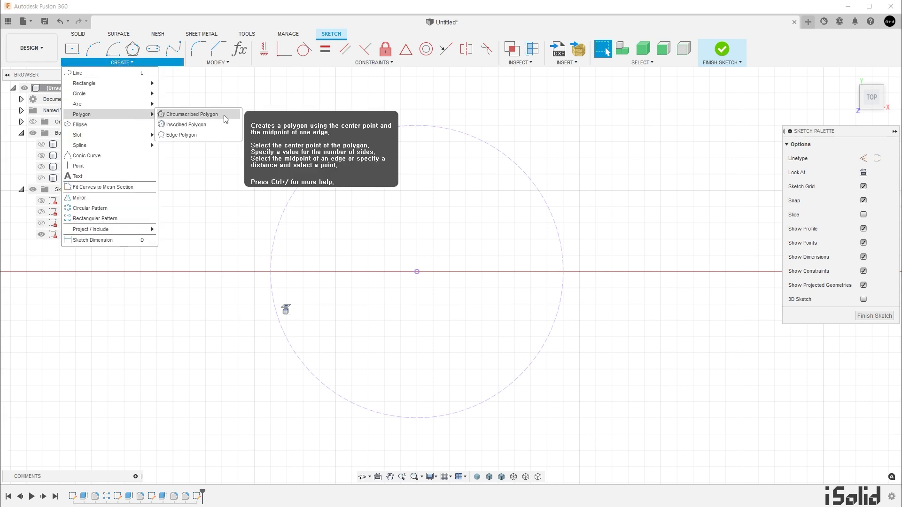
{"action": "left_click", "coordinate": [224, 115]}
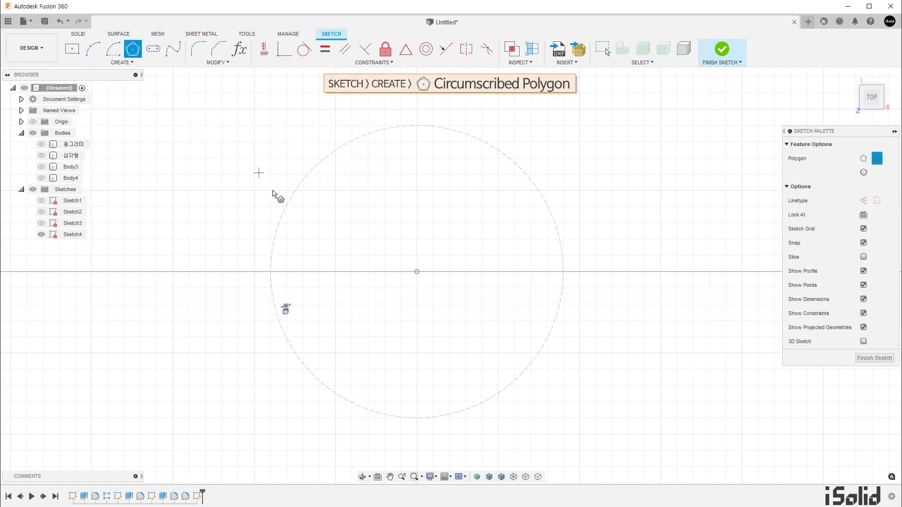
{"action": "left_click", "coordinate": [417, 272]}
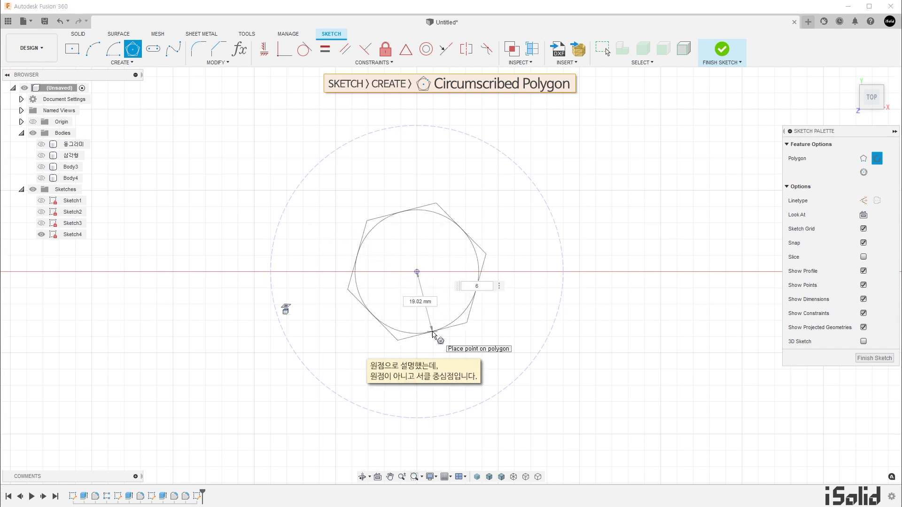
{"action": "key", "text": "Tab"}
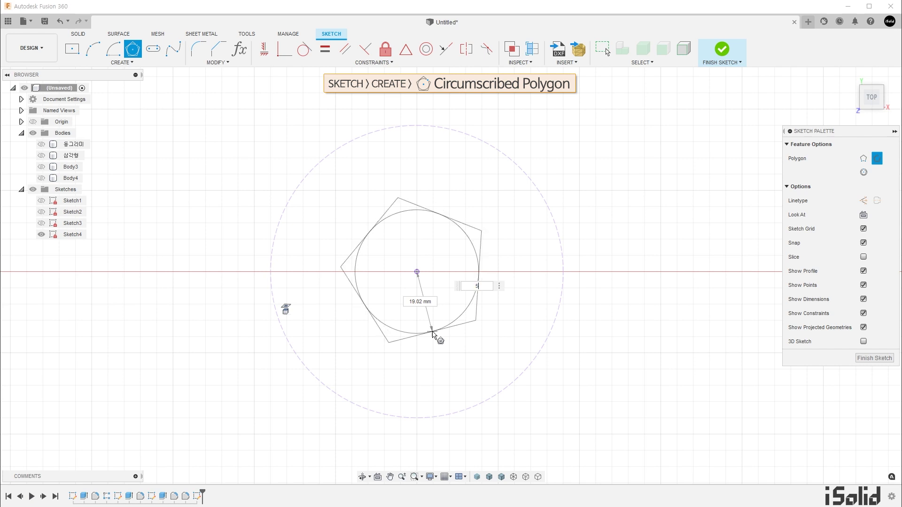
{"action": "key", "text": "Return"}
{"action": "key", "text": "Escape"}
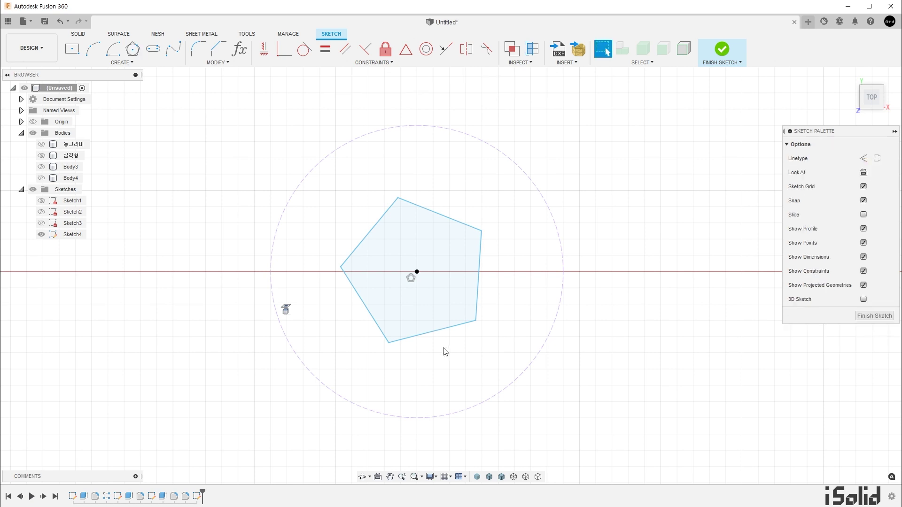
Constrain the pentagon's bottom edge to be horizontal
{"action": "left_click", "coordinate": [264, 49]}
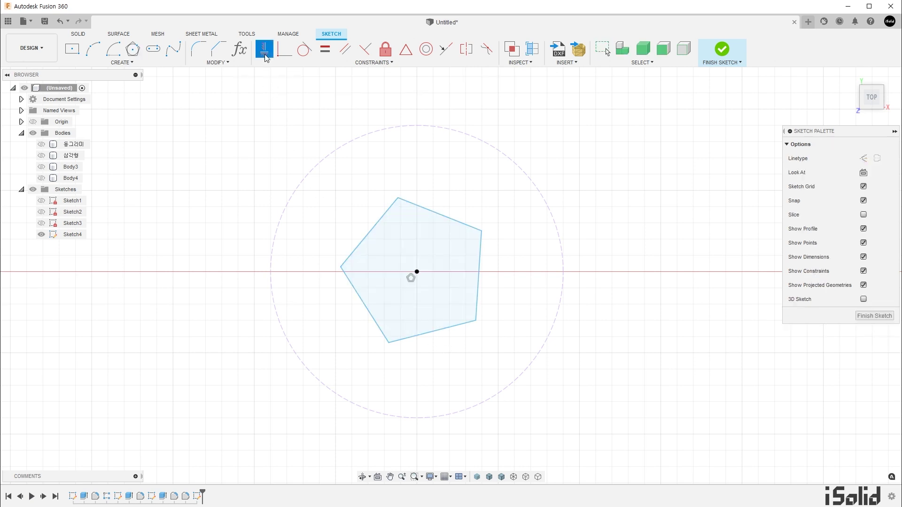
{"action": "left_click", "coordinate": [444, 329]}
{"action": "key", "text": "Escape"}
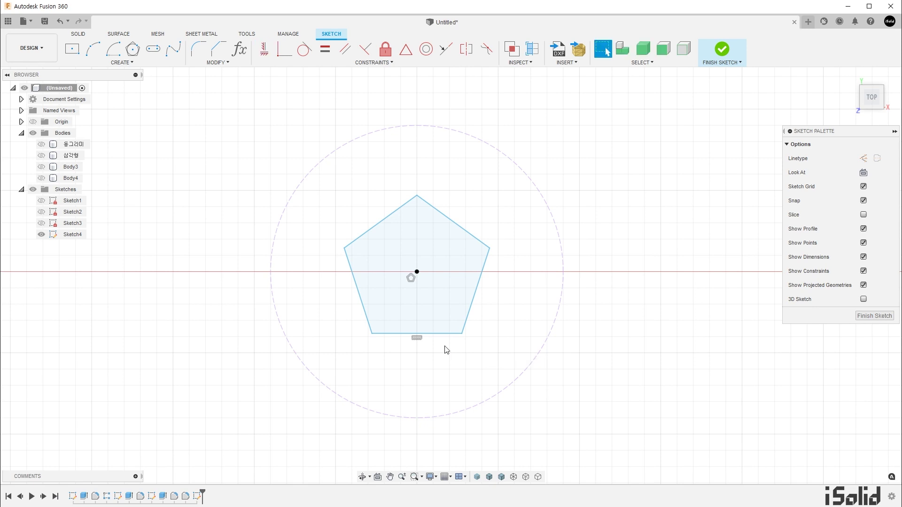
Dimension the pentagon's two upper corners 45 mm apart
{"action": "key", "text": "d"}
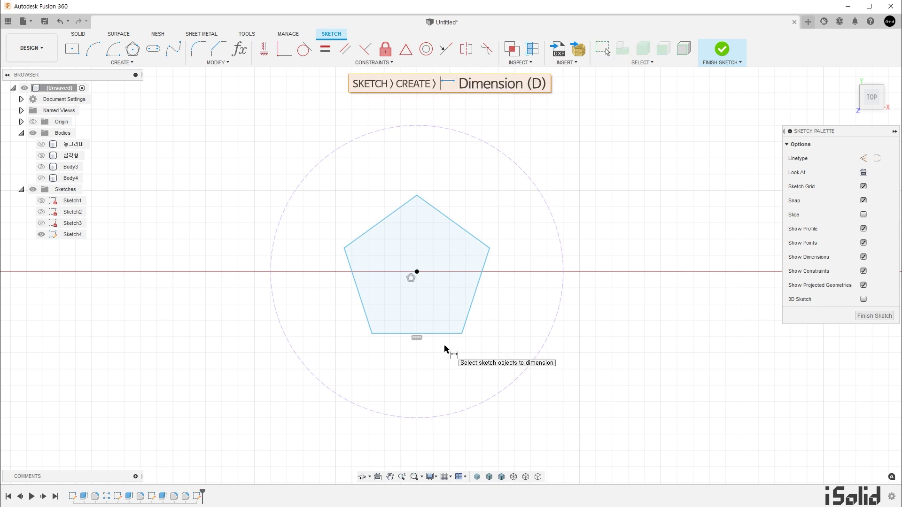
{"action": "left_click", "coordinate": [352, 252]}
{"action": "left_click", "coordinate": [492, 253]}
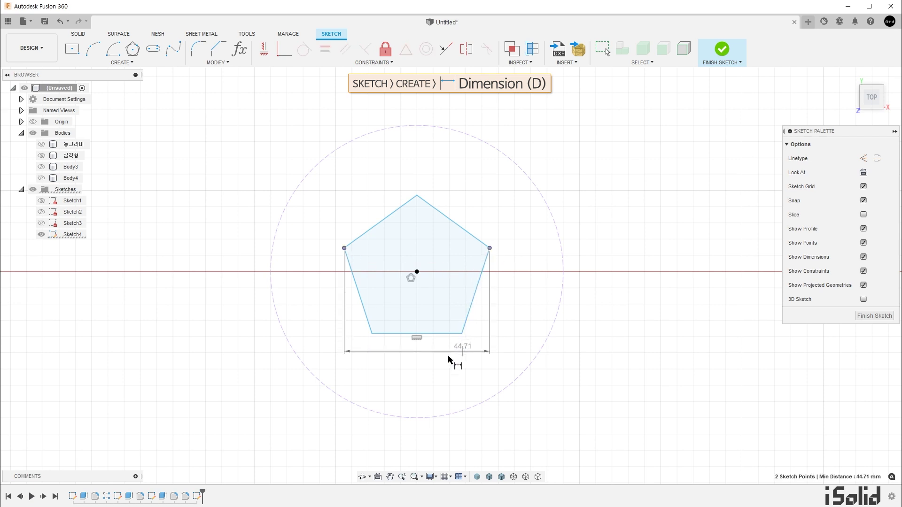
{"action": "left_click", "coordinate": [424, 370]}
{"action": "type", "text": "45"}
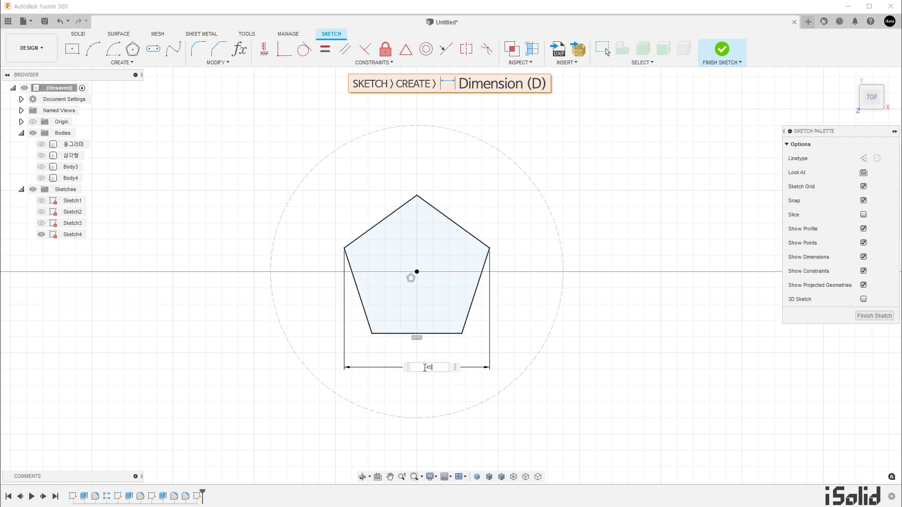
{"action": "key", "text": "Return"}
{"action": "key", "text": "Escape"}
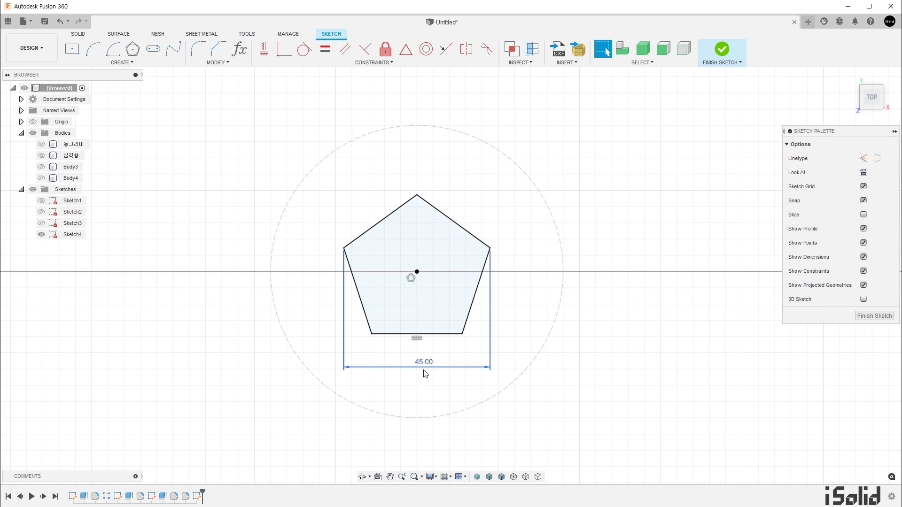
Convert all five pentagon edges to construction lines
{"action": "double_click", "coordinate": [441, 334]}
{"action": "key", "text": "x"}
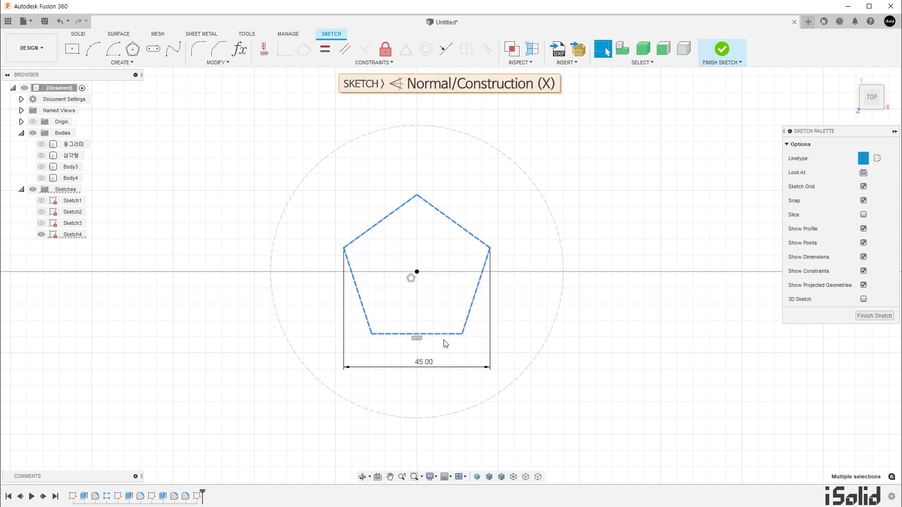
{"action": "key", "text": "Escape"}
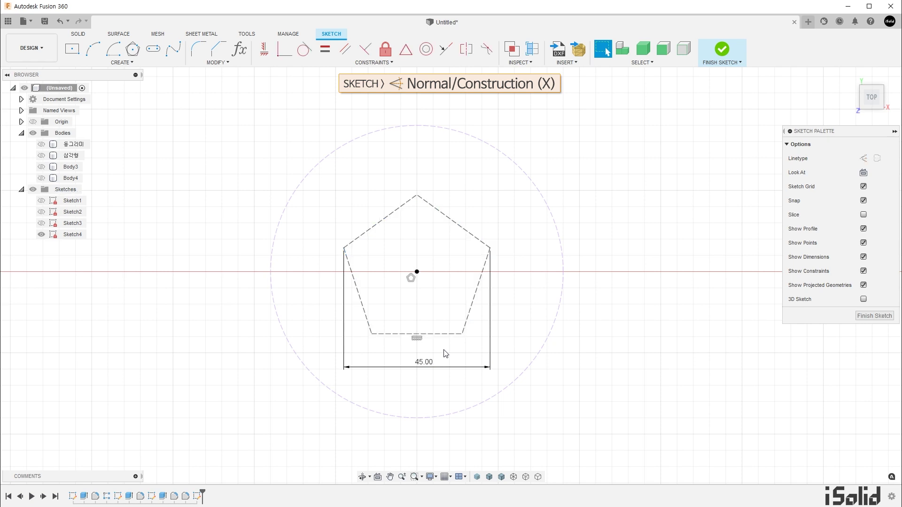
Draw two lines from the bottom corners up to a peak above the bottom edge
{"action": "key", "text": "l"}
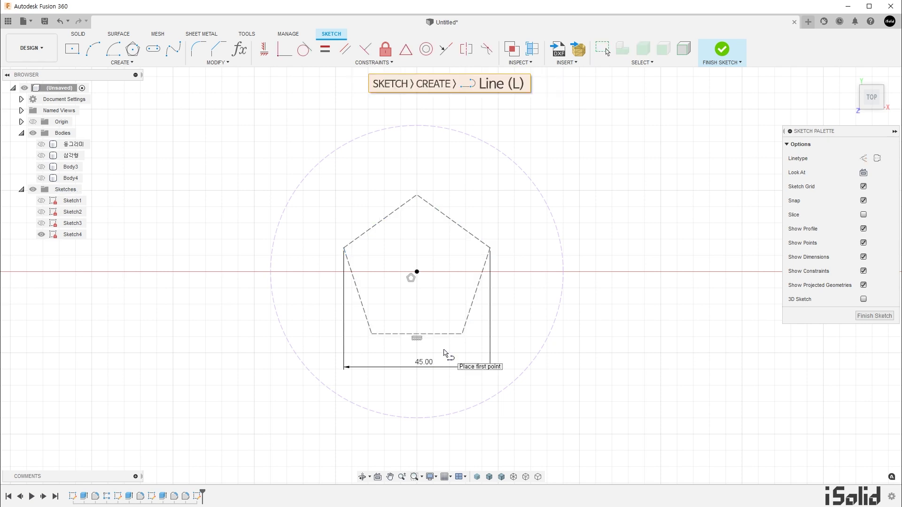
{"action": "left_click", "coordinate": [371, 334]}
{"action": "left_click", "coordinate": [416, 311]}
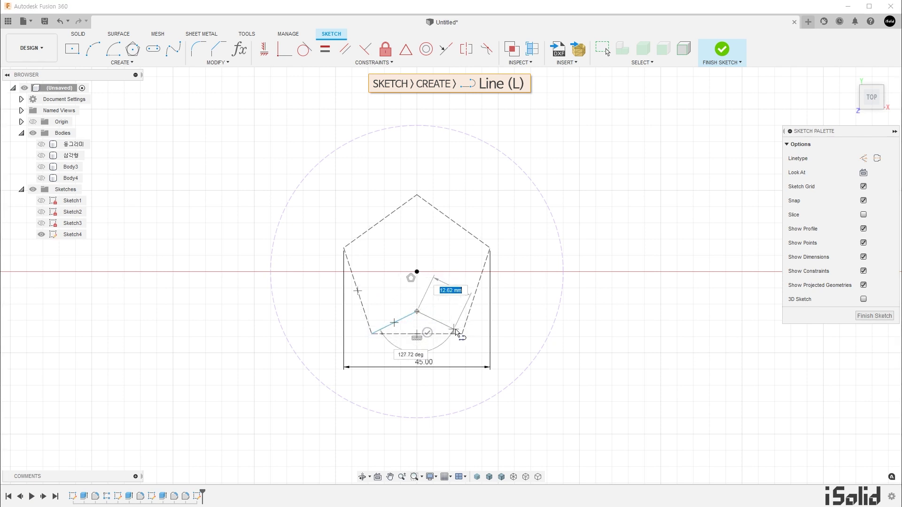
{"action": "left_click", "coordinate": [462, 334]}
{"action": "key", "text": "Escape"}
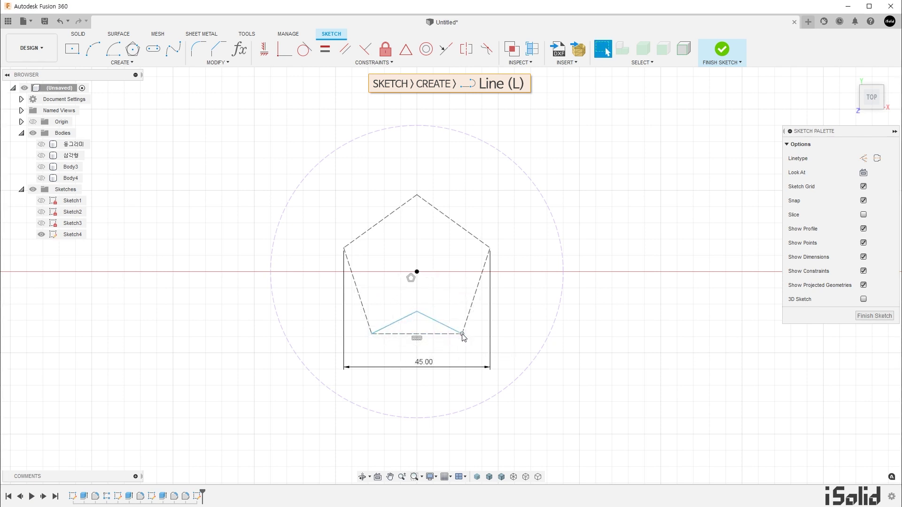
Make the two slanted peak lines equal in length
{"action": "left_click", "coordinate": [325, 54]}
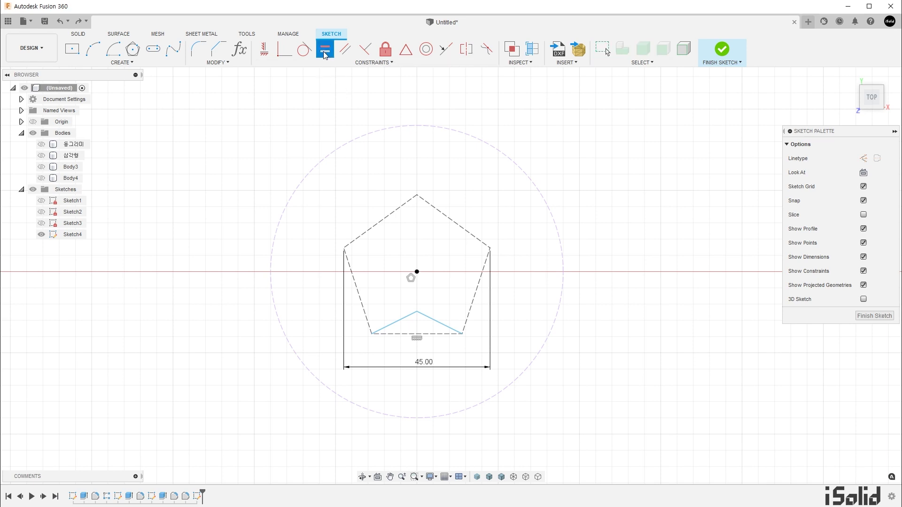
{"action": "left_click", "coordinate": [407, 317]}
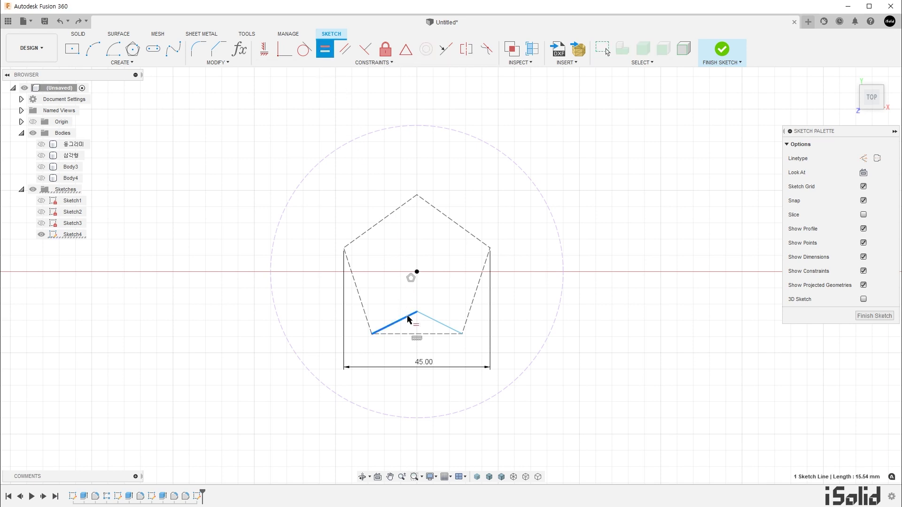
{"action": "left_click", "coordinate": [431, 323]}
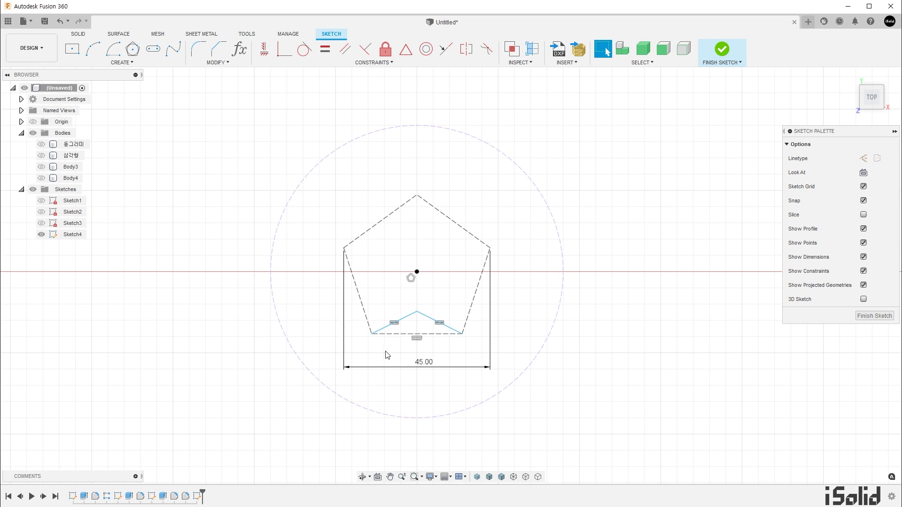
{"action": "left_click", "coordinate": [134, 62]}
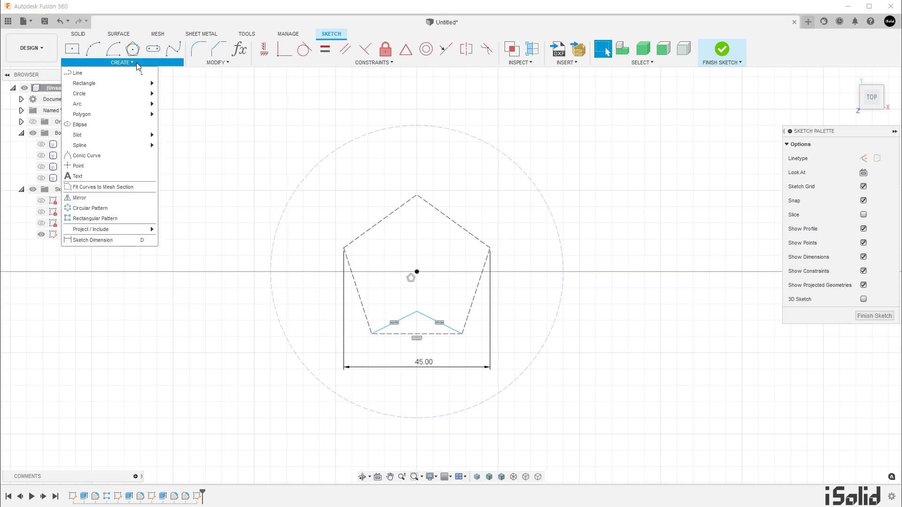
Circularly pattern the two peak lines five times around the pentagon's centre
{"action": "left_click", "coordinate": [131, 209]}
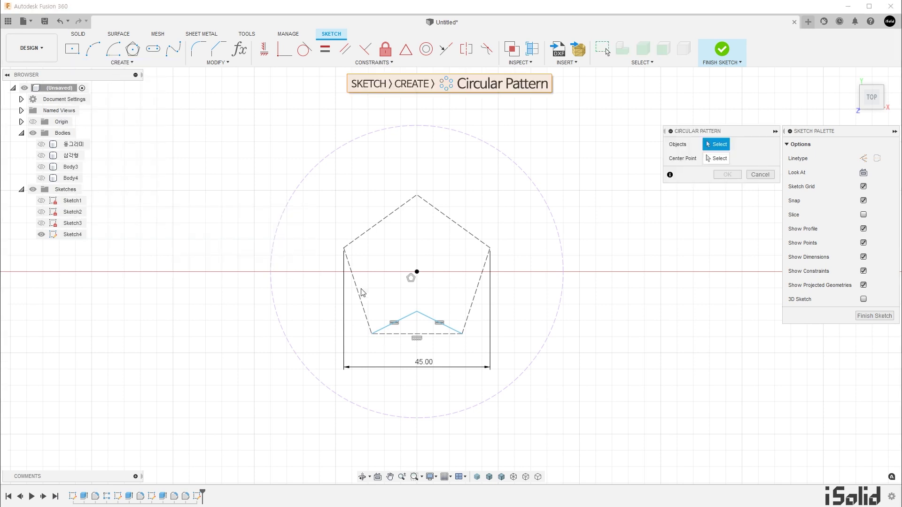
{"action": "left_click", "coordinate": [433, 319]}
{"action": "left_click", "coordinate": [399, 320]}
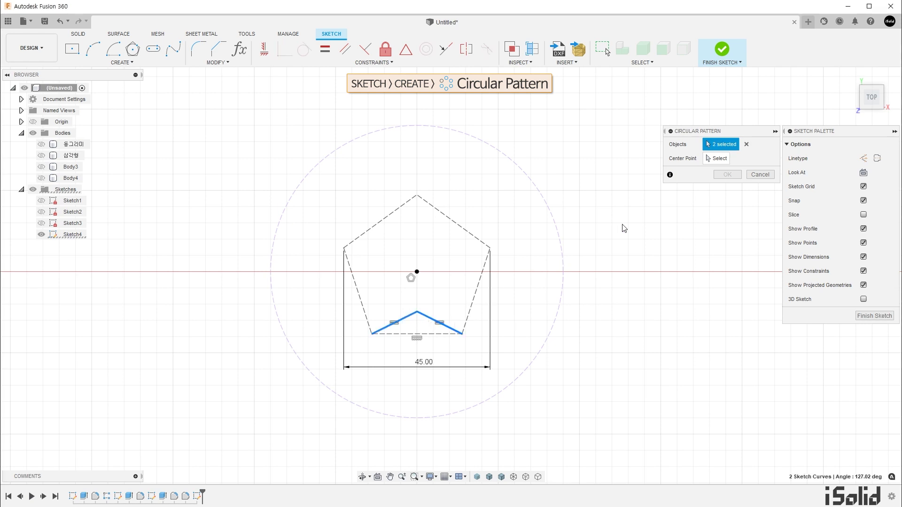
{"action": "left_click", "coordinate": [713, 160]}
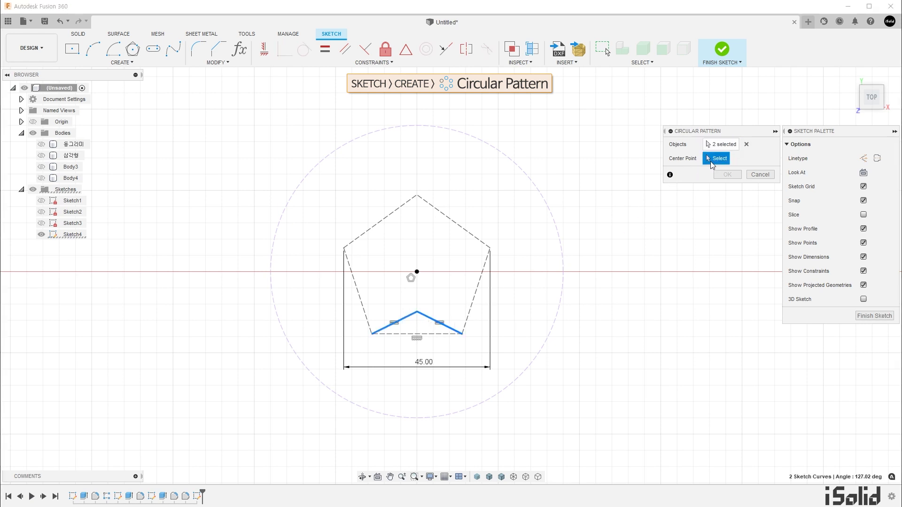
{"action": "left_click", "coordinate": [417, 272]}
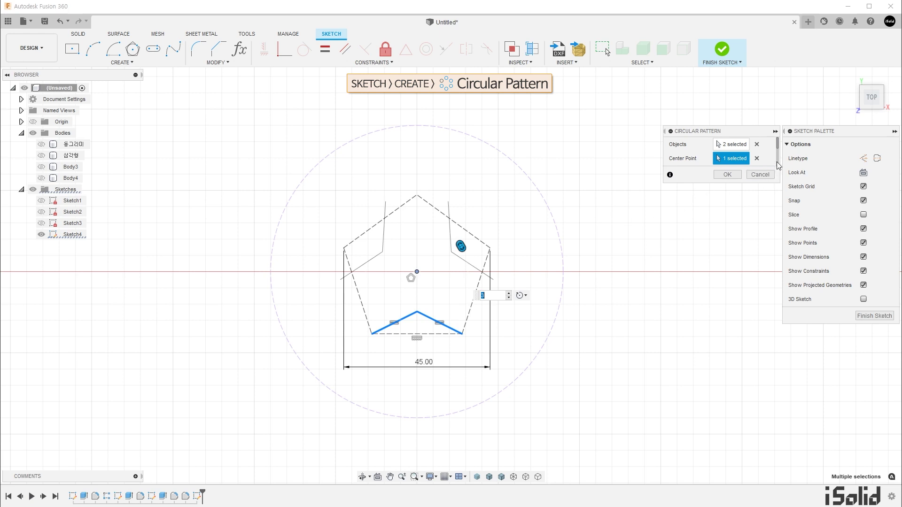
{"action": "left_click_drag", "start_coordinate": [766, 135], "coordinate": [754, 134]}
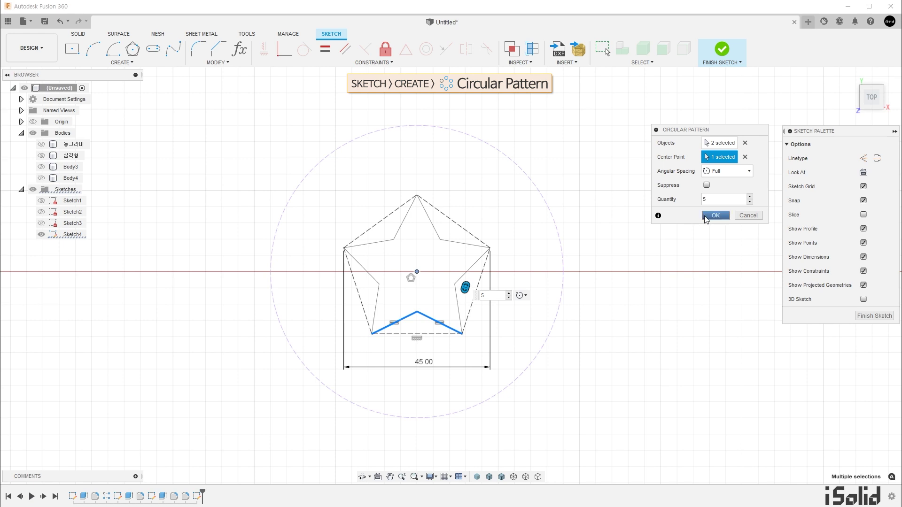
{"action": "left_click", "coordinate": [706, 216]}
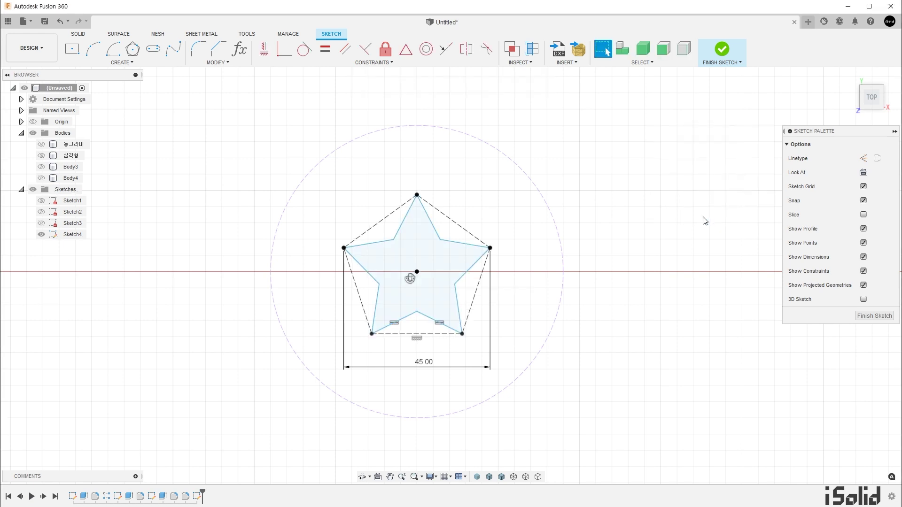
Drag the star's lower inner point, then try and undo a parallel constraint on its upper edges
{"action": "scroll", "coordinate": [521, 316], "scroll_direction": "up", "scroll_amount": 3}
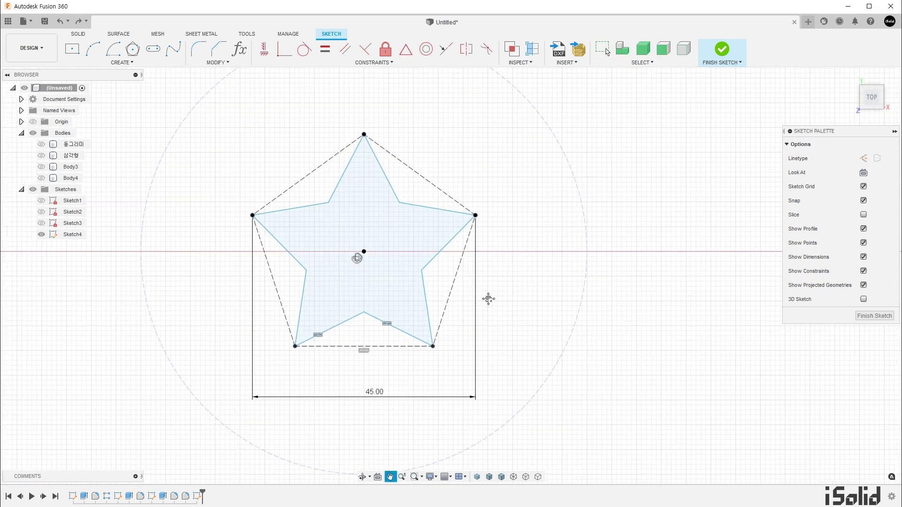
{"action": "mouse_move", "coordinate": [400, 327]}
{"action": "left_mouse_down"}
{"action": "mouse_move", "coordinate": [402, 286]}
{"action": "mouse_move", "coordinate": [400, 340]}
{"action": "left_mouse_up"}
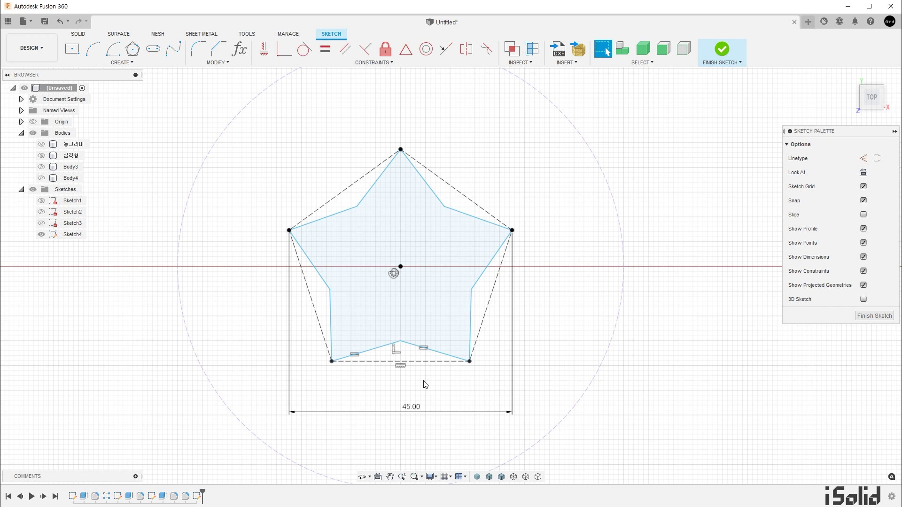
{"action": "left_click", "coordinate": [348, 53]}
{"action": "left_click", "coordinate": [337, 214]}
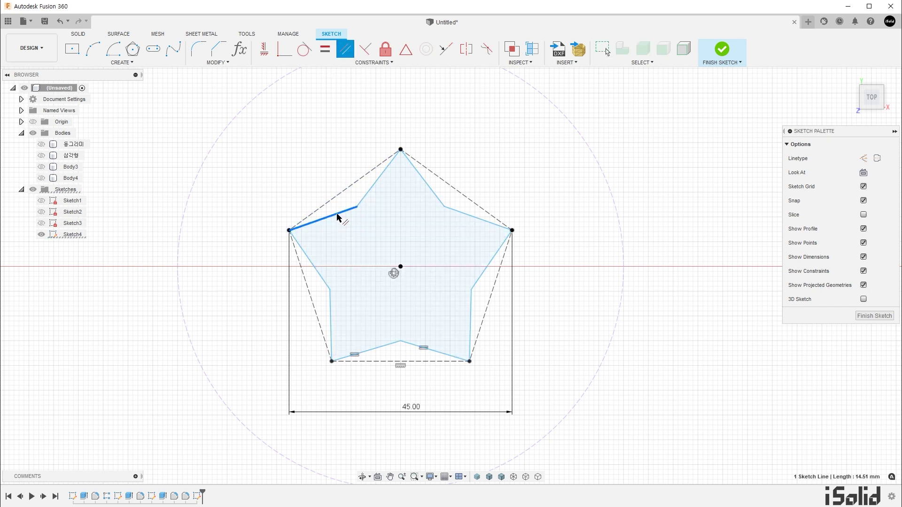
{"action": "left_click", "coordinate": [468, 223]}
{"action": "key", "text": "Escape"}
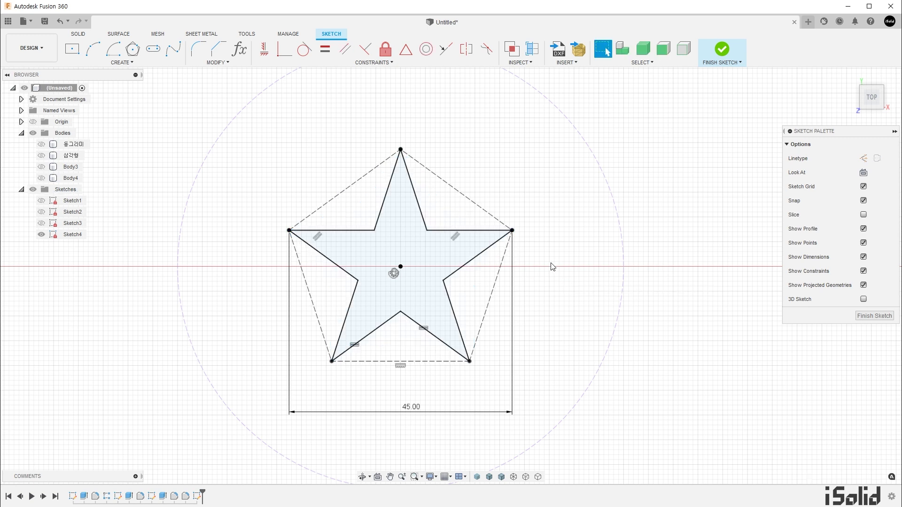
{"action": "key", "text": "ctrl+z"}
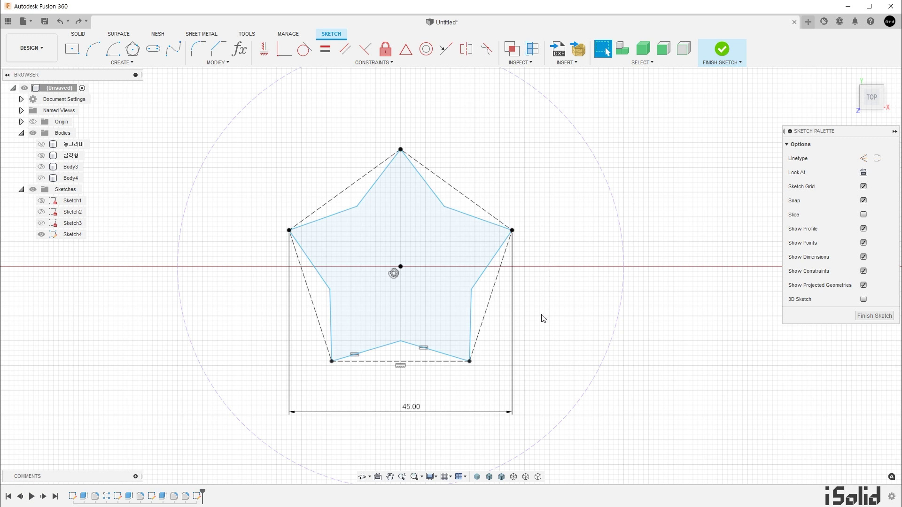
Dimension the star's inner bottom point 8 mm from the pentagon's bottom line
{"action": "key", "text": "d"}
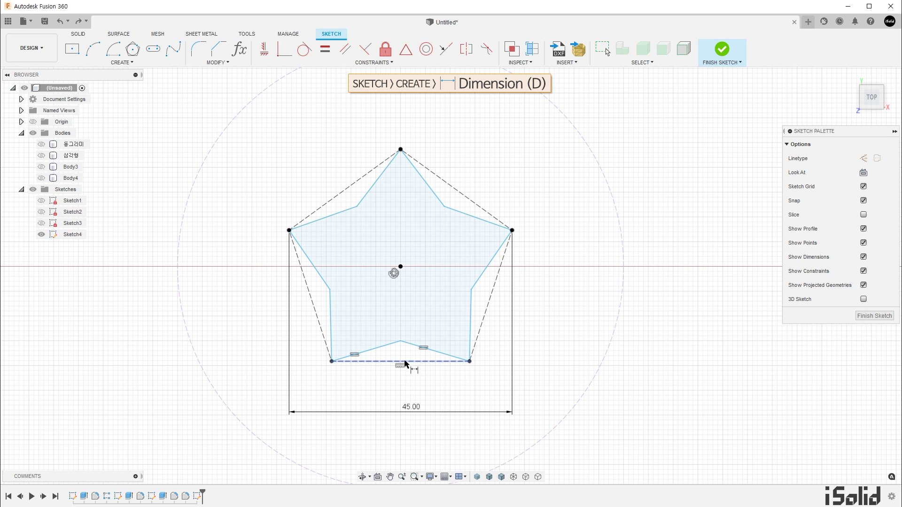
{"action": "left_click", "coordinate": [407, 361]}
{"action": "left_click", "coordinate": [400, 341]}
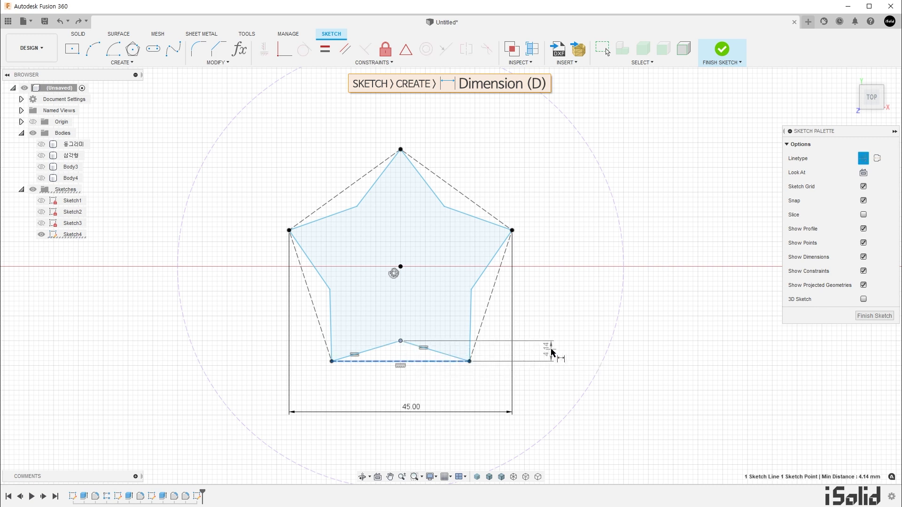
{"action": "left_click", "coordinate": [553, 353]}
{"action": "type", "text": "8"}
{"action": "key", "text": "Return"}
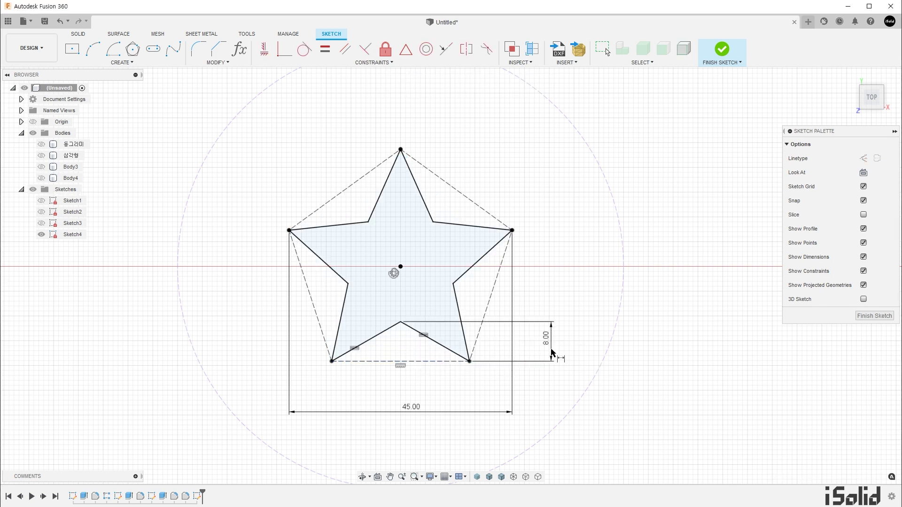
{"action": "key", "text": "Escape"}
Show the Body3 disc, finish the star sketch, and begin extruding its profile
{"action": "left_click", "coordinate": [66, 168]}
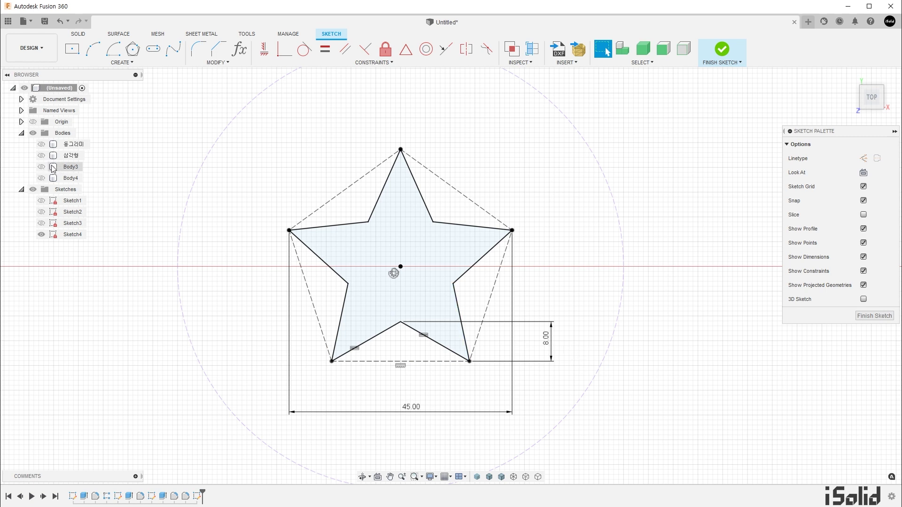
{"action": "left_click", "coordinate": [41, 166]}
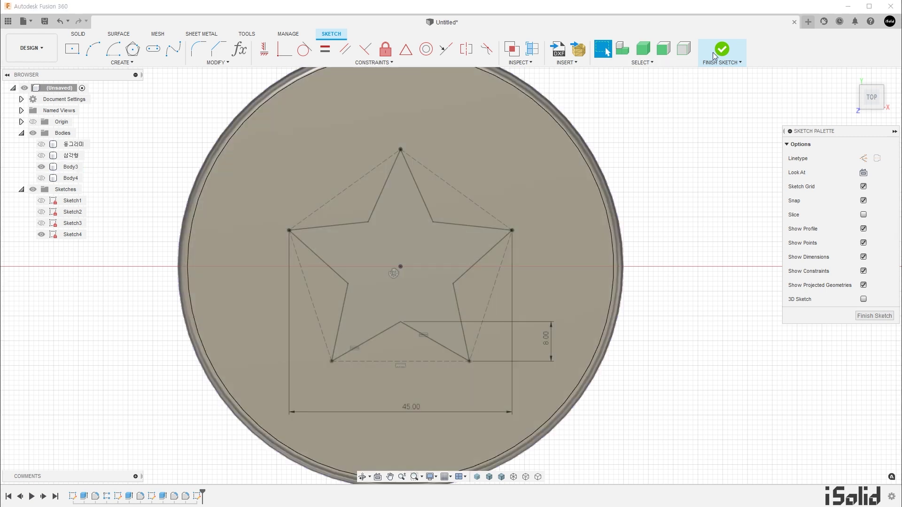
{"action": "left_click", "coordinate": [721, 50]}
{"action": "middle_click_drag", "start_coordinate": [695, 201], "coordinate": [394, 147]}
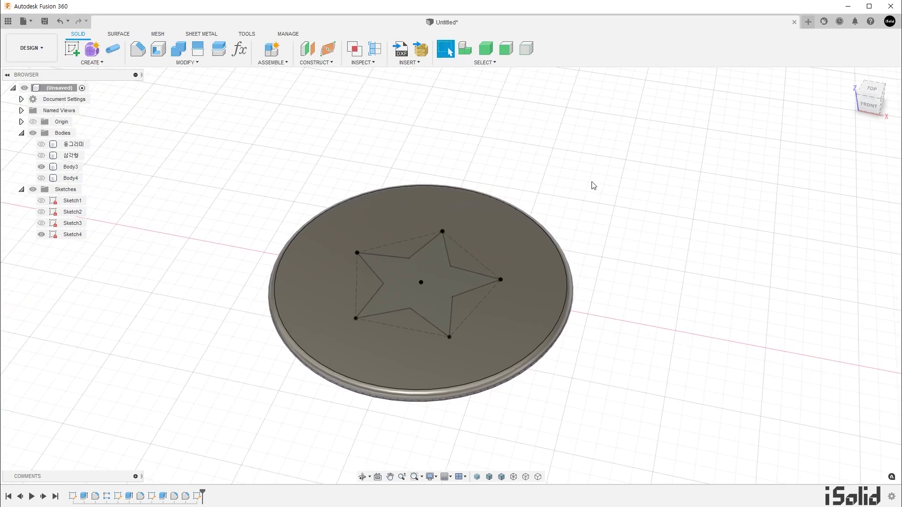
{"action": "key", "text": "e"}
{"action": "scroll", "coordinate": [600, 243], "scroll_direction": "up", "scroll_amount": 3}
{"action": "middle_click_drag", "start_coordinate": [600, 244], "coordinate": [650, 191]}
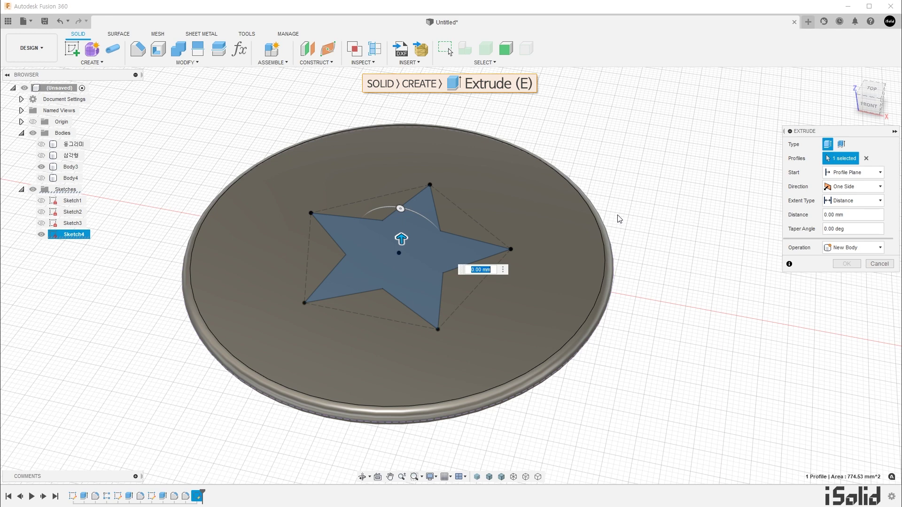
Extrude the star profile 30 mm upward as a New Body
{"action": "left_click_drag", "start_coordinate": [402, 238], "coordinate": [398, 177]}
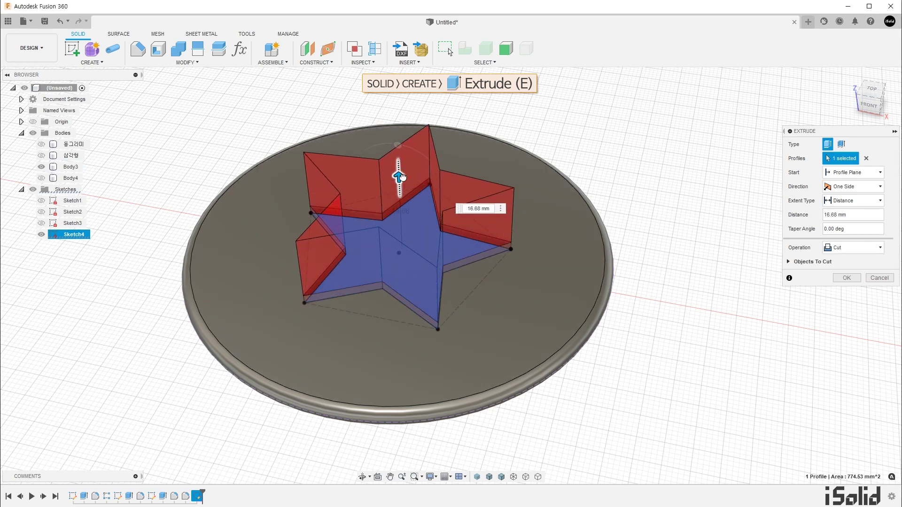
{"action": "left_click", "coordinate": [852, 249]}
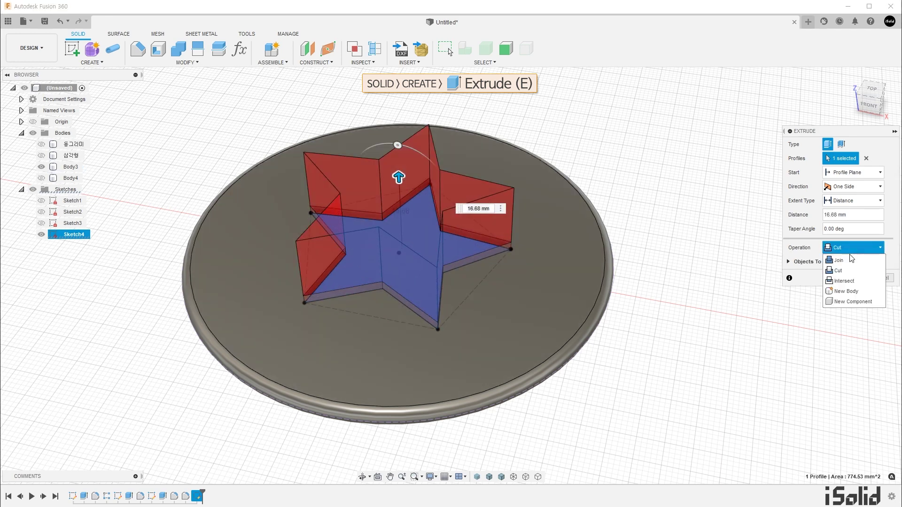
{"action": "left_click", "coordinate": [845, 291]}
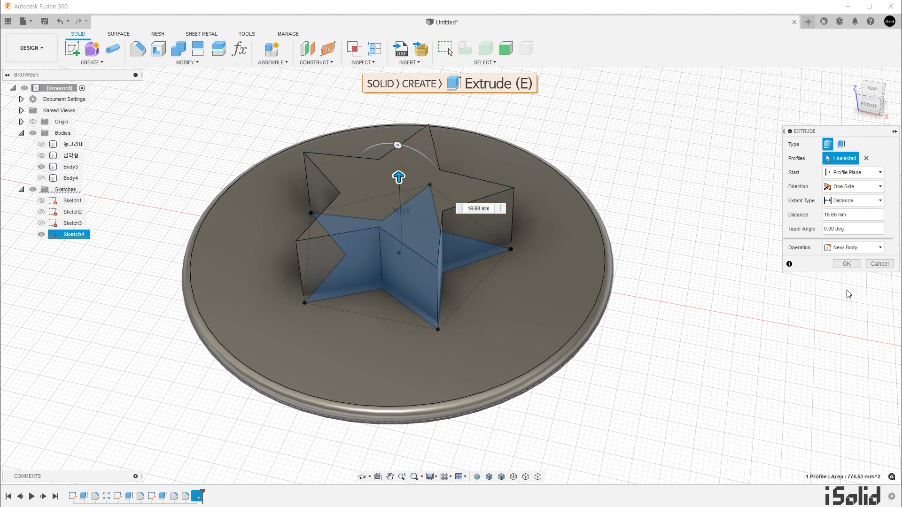
{"action": "left_click", "coordinate": [841, 214]}
{"action": "type", "text": "30"}
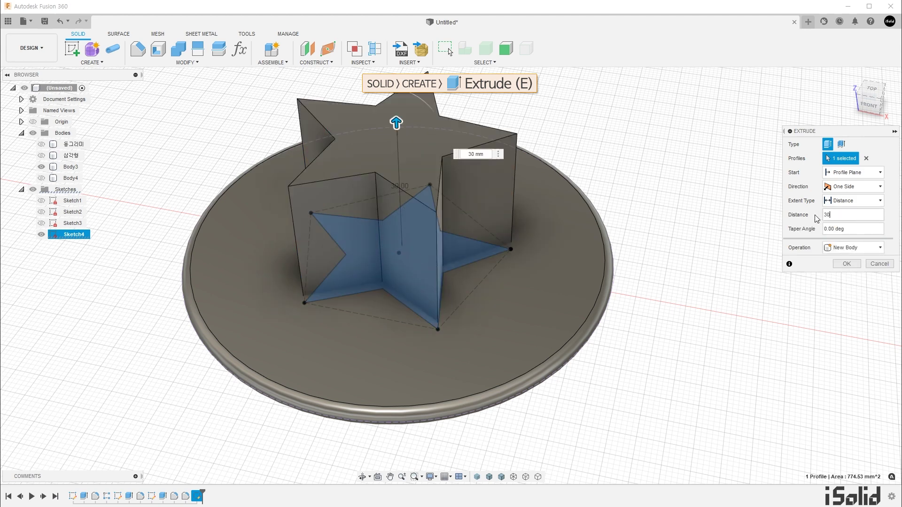
{"action": "left_click", "coordinate": [846, 264]}
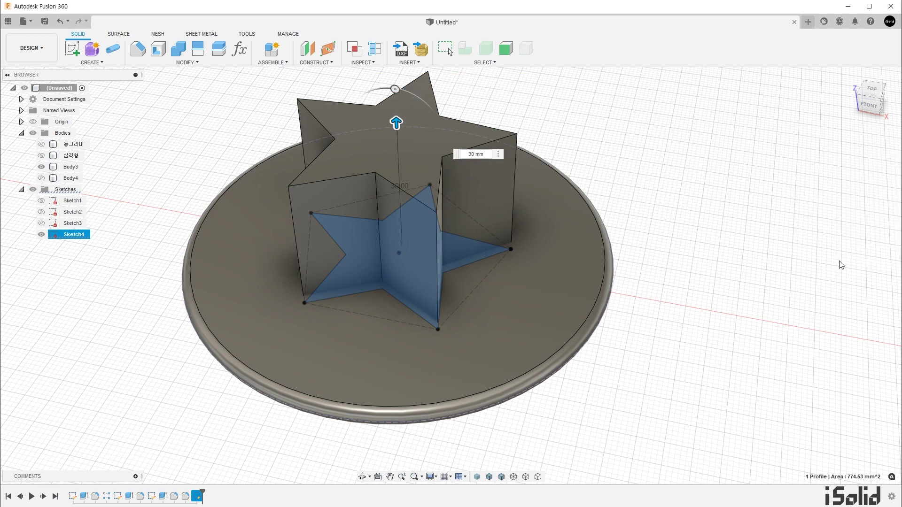
{"action": "middle_click_drag", "start_coordinate": [726, 288], "coordinate": [723, 271], "text": "shift"}
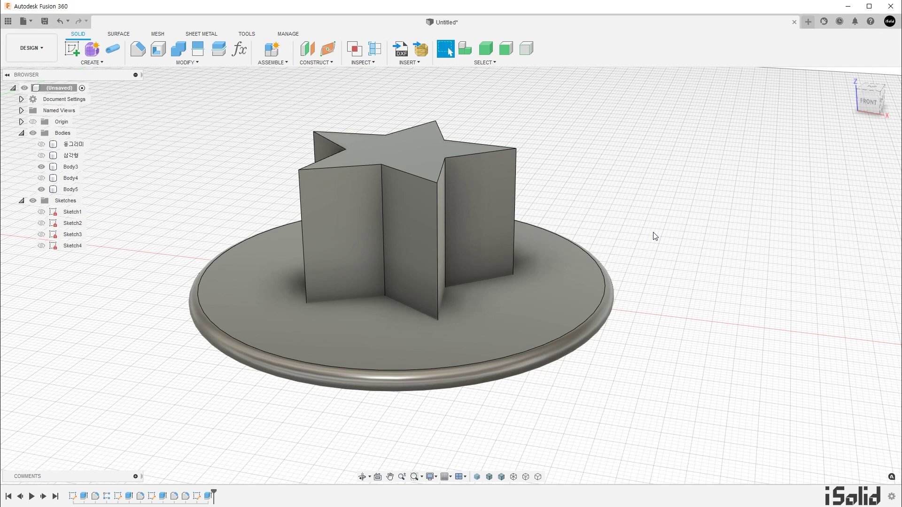
Apply a 1 mm fillet to the star body's ten window-selected vertical edges
{"action": "key", "text": "f"}
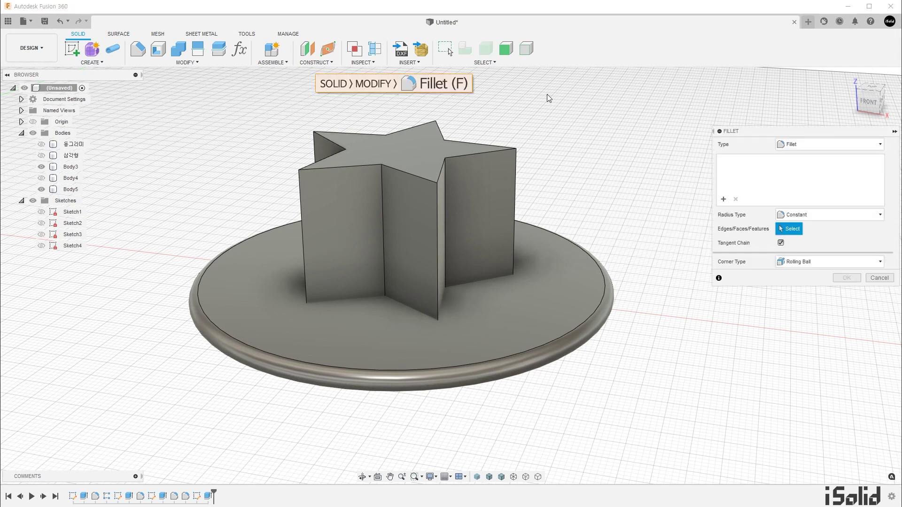
{"action": "left_click", "coordinate": [531, 52]}
{"action": "middle_click_drag", "start_coordinate": [572, 187], "coordinate": [566, 190], "text": "shift"}
{"action": "left_click_drag", "start_coordinate": [566, 197], "coordinate": [238, 221]}
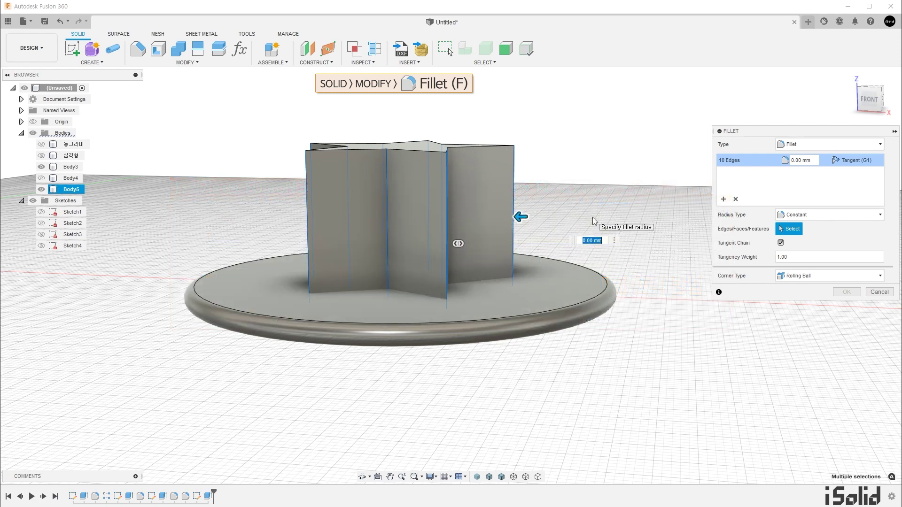
{"action": "type", "text": "1"}
{"action": "key", "text": "Return"}
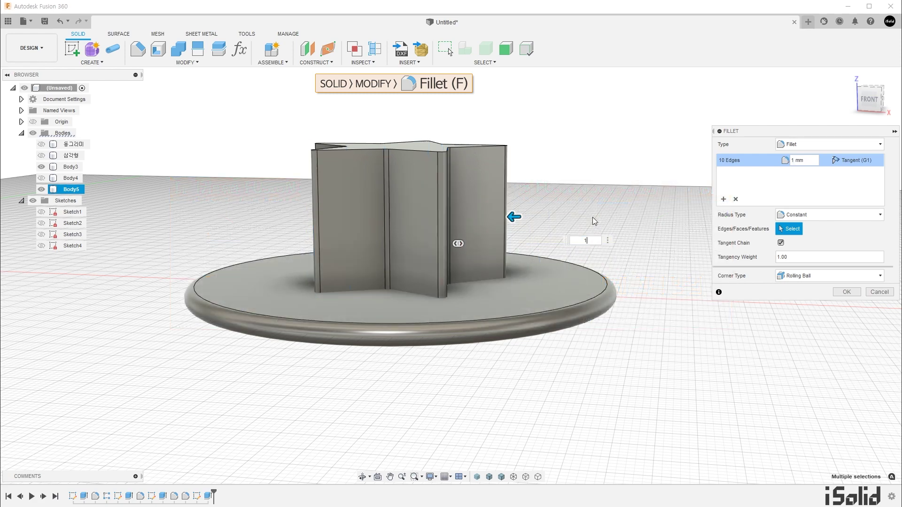
{"action": "mouse_move", "coordinate": [592, 217]}
{"action": "middle_mouse_down", "text": "shift"}
{"action": "mouse_move", "coordinate": [606, 244]}
{"action": "mouse_move", "coordinate": [598, 259]}
{"action": "mouse_move", "coordinate": [597, 245]}
{"action": "middle_mouse_up", "text": "shift"}
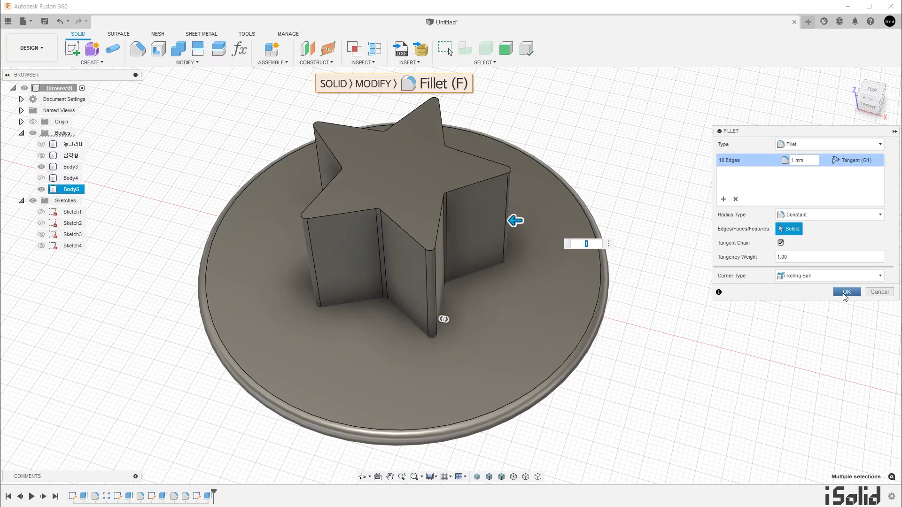
{"action": "left_click", "coordinate": [846, 292]}
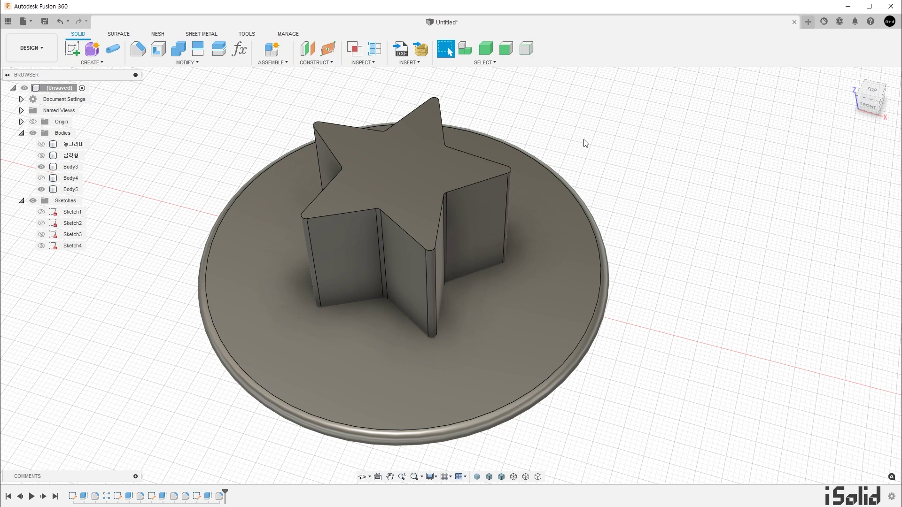
Start a Shell on the star, hiding Body3, and select its top and bottom faces
{"action": "left_click", "coordinate": [188, 62]}
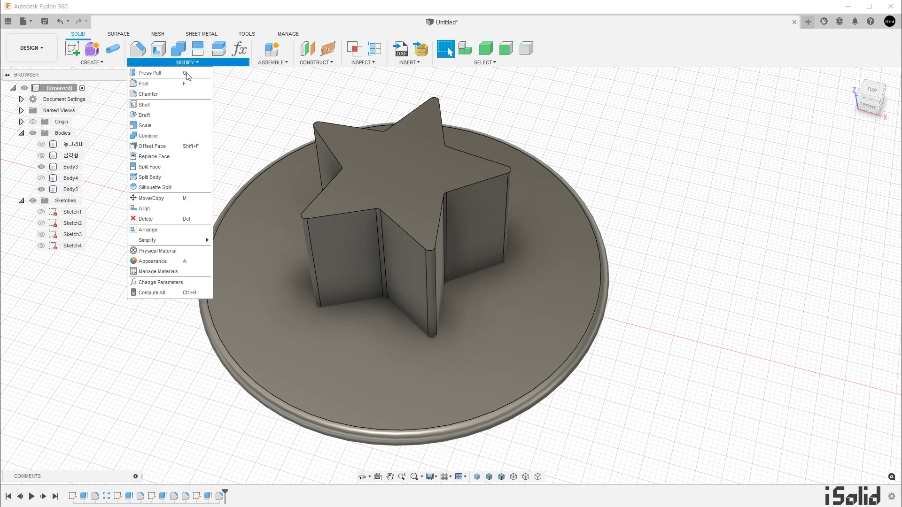
{"action": "left_click", "coordinate": [183, 103]}
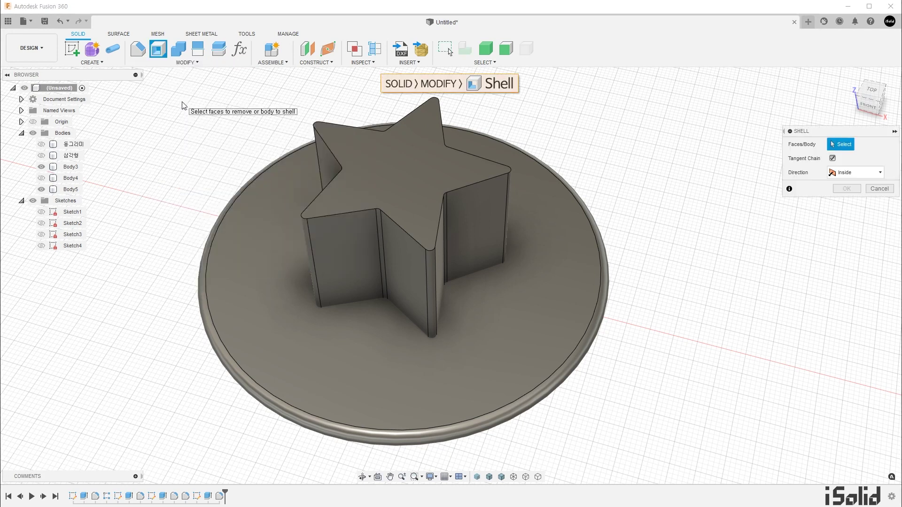
{"action": "left_click", "coordinate": [41, 167]}
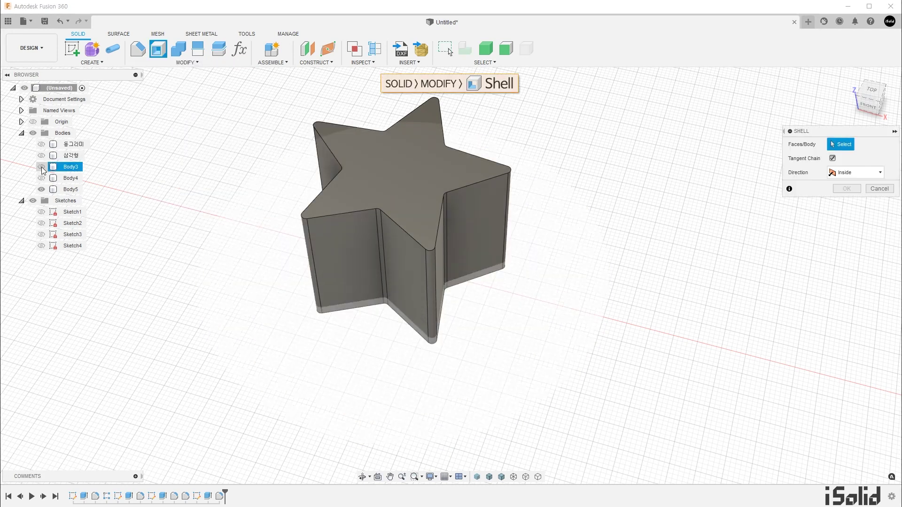
{"action": "middle_click_drag", "start_coordinate": [581, 266], "coordinate": [605, 284]}
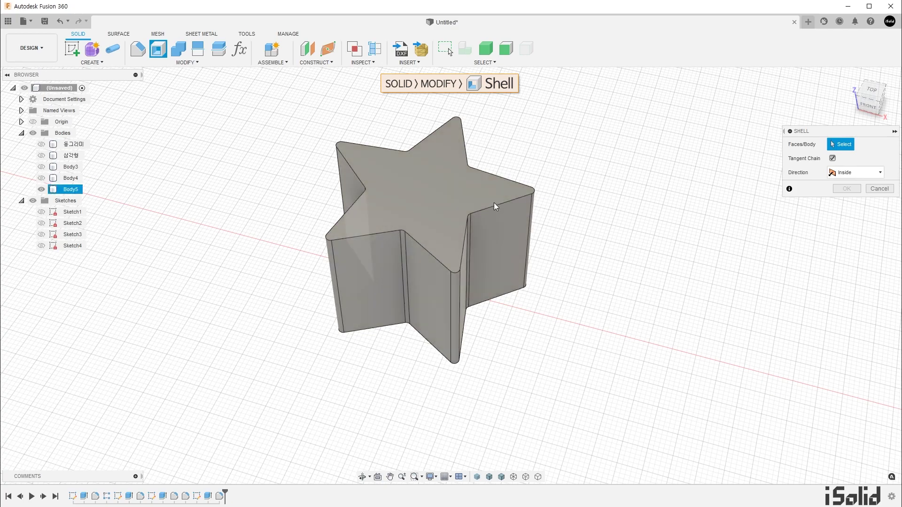
{"action": "left_click", "coordinate": [475, 199]}
{"action": "middle_click_drag", "start_coordinate": [585, 220], "coordinate": [586, 178], "text": "shift"}
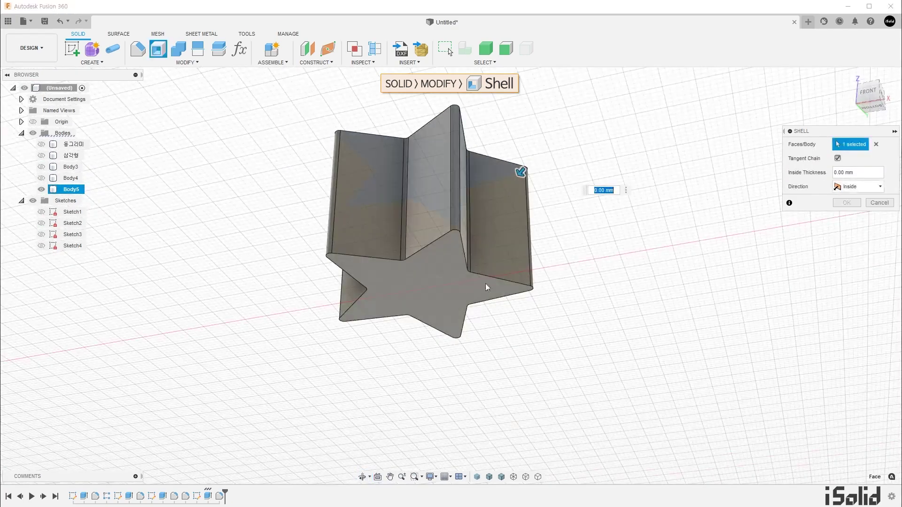
{"action": "left_click", "coordinate": [460, 290]}
{"action": "middle_click_drag", "start_coordinate": [588, 247], "coordinate": [596, 294], "text": "shift"}
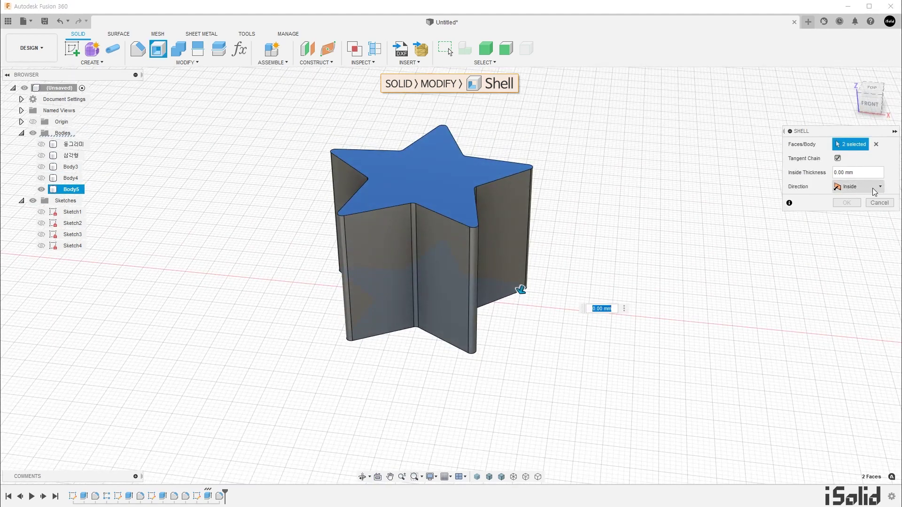
Set the shell direction to Outside with 0.5 mm thickness and apply it
{"action": "left_click", "coordinate": [873, 188]}
{"action": "left_click", "coordinate": [864, 209]}
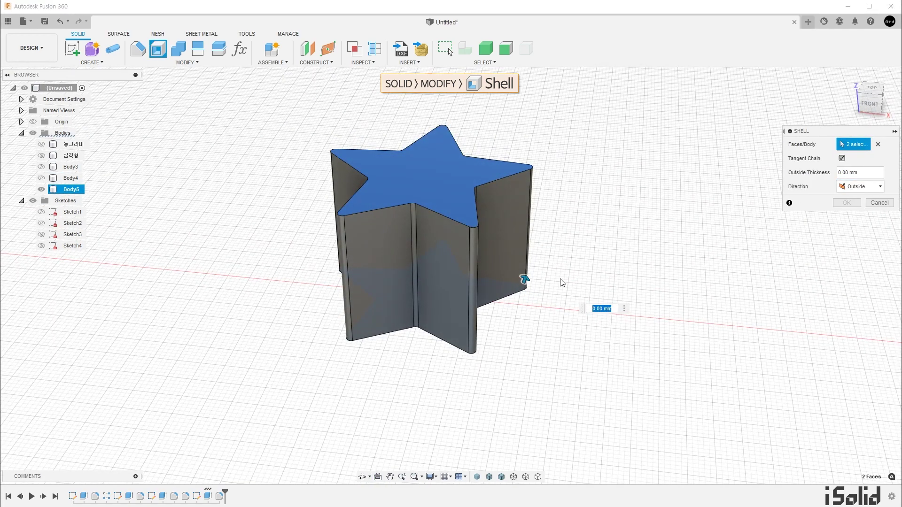
{"action": "mouse_move", "coordinate": [524, 279]}
{"action": "left_mouse_down"}
{"action": "mouse_move", "coordinate": [538, 270]}
{"action": "mouse_move", "coordinate": [529, 269]}
{"action": "left_mouse_up"}
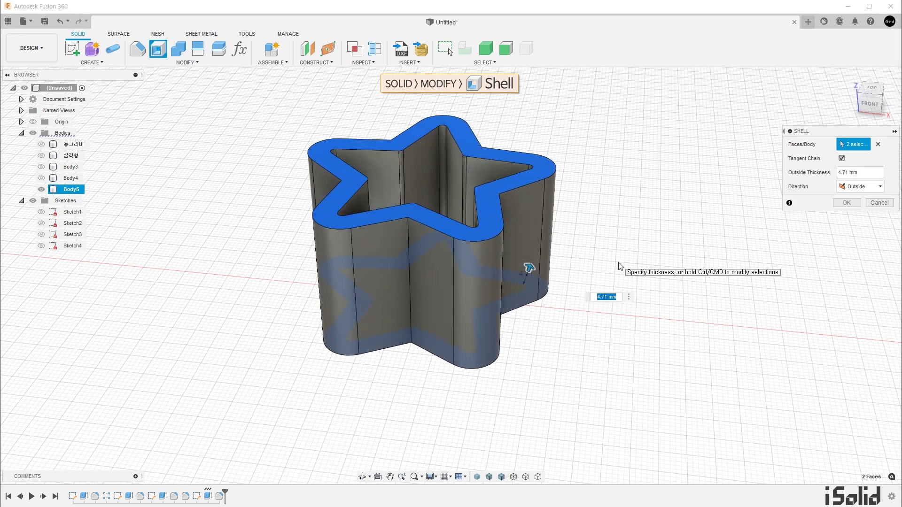
{"action": "type", "text": "0.5"}
{"action": "key", "text": "Return"}
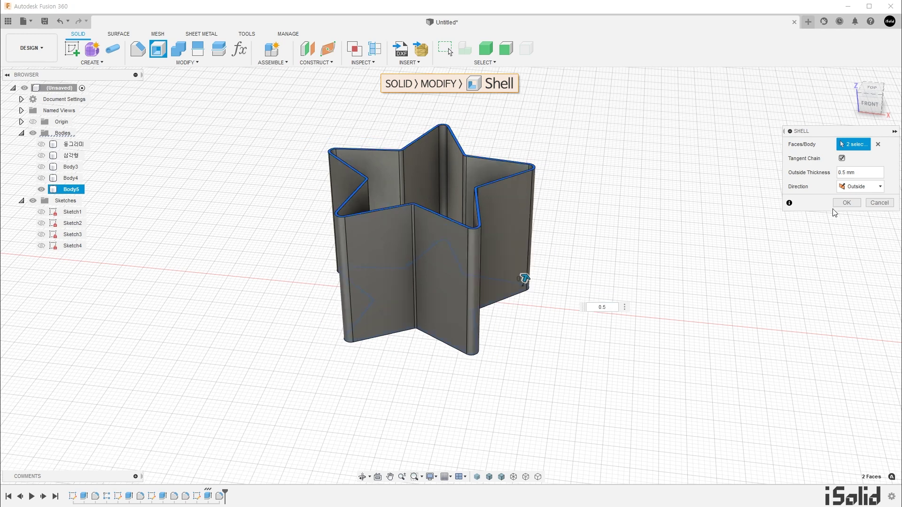
{"action": "left_click", "coordinate": [840, 205]}
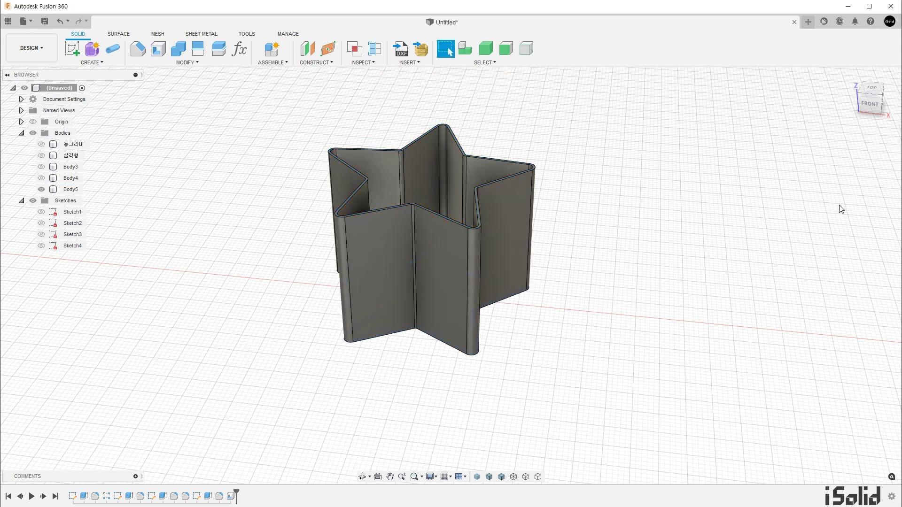
Show Body3 and Combine-Cut the star shell tool body from the disc target body
{"action": "left_click", "coordinate": [41, 167]}
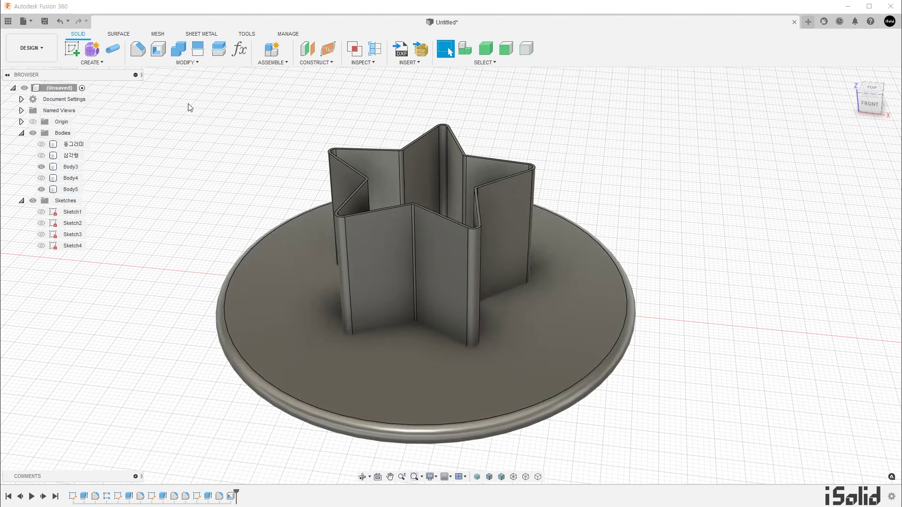
{"action": "left_click", "coordinate": [188, 63]}
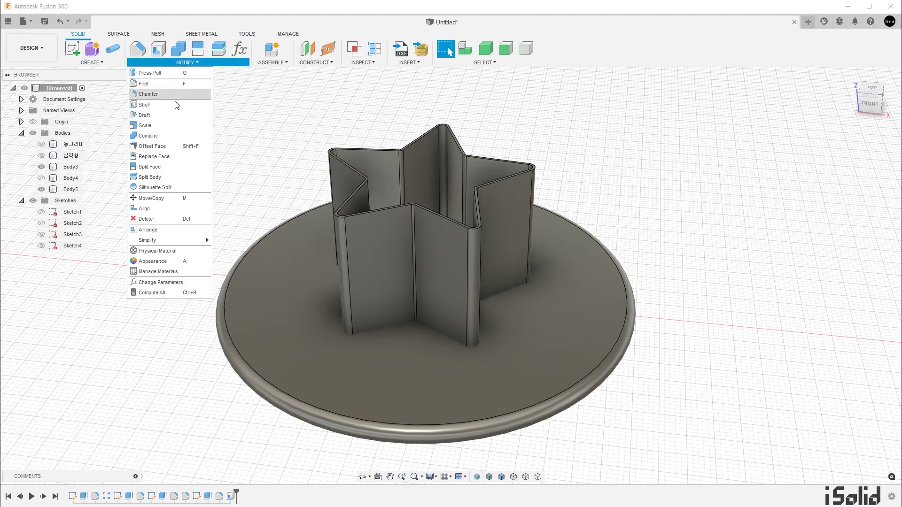
{"action": "left_click", "coordinate": [172, 137]}
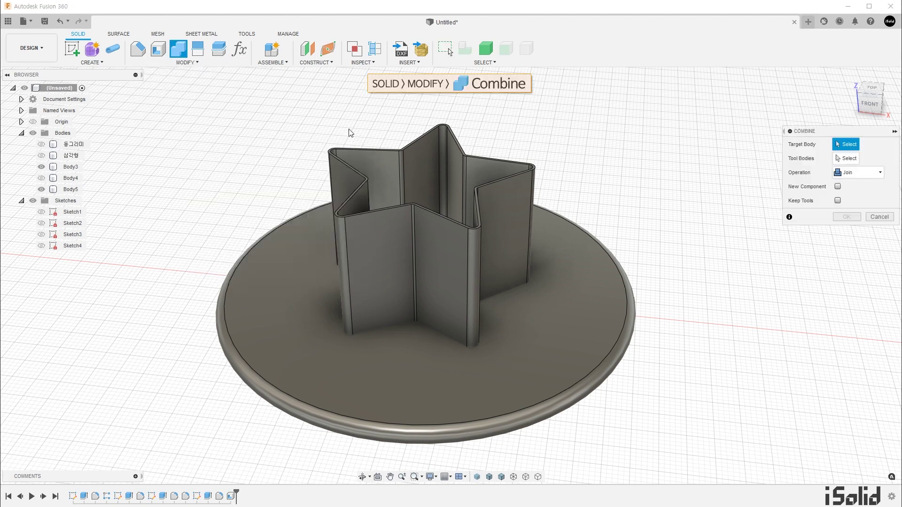
{"action": "left_click", "coordinate": [604, 274]}
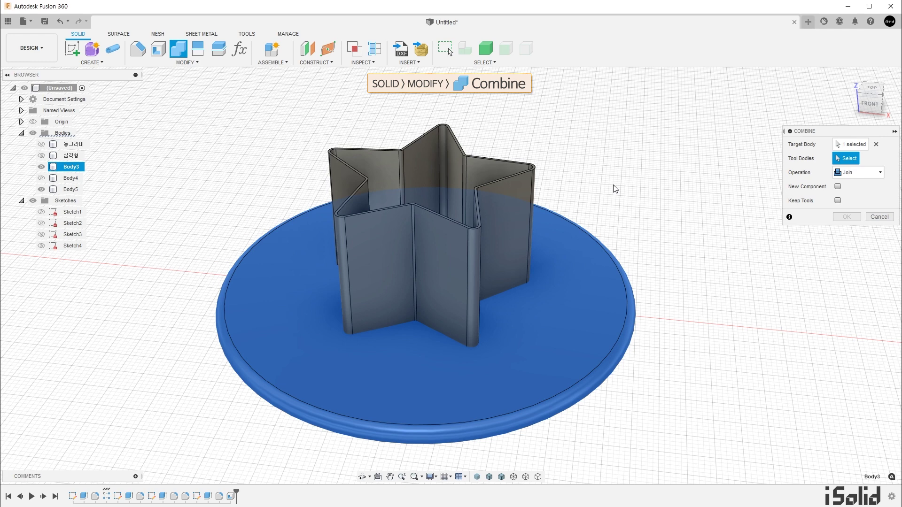
{"action": "left_click", "coordinate": [515, 177]}
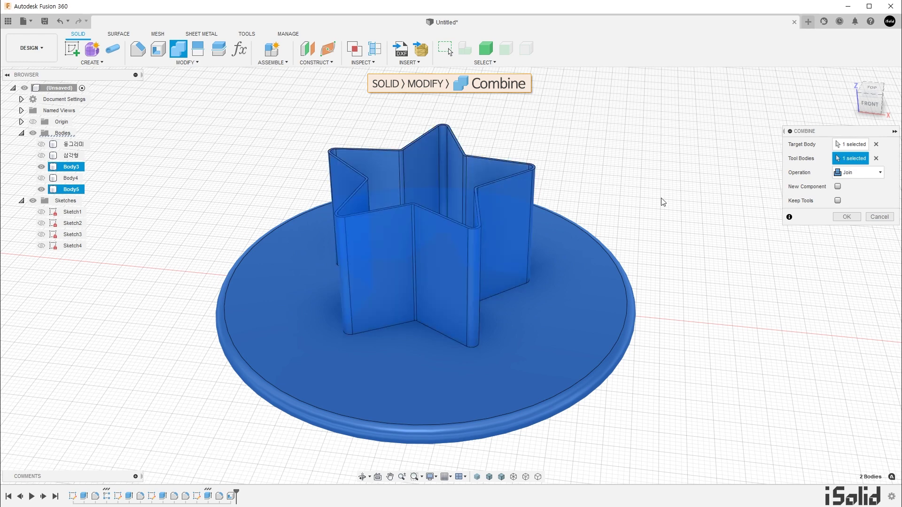
{"action": "left_click", "coordinate": [870, 175]}
{"action": "left_click", "coordinate": [858, 196]}
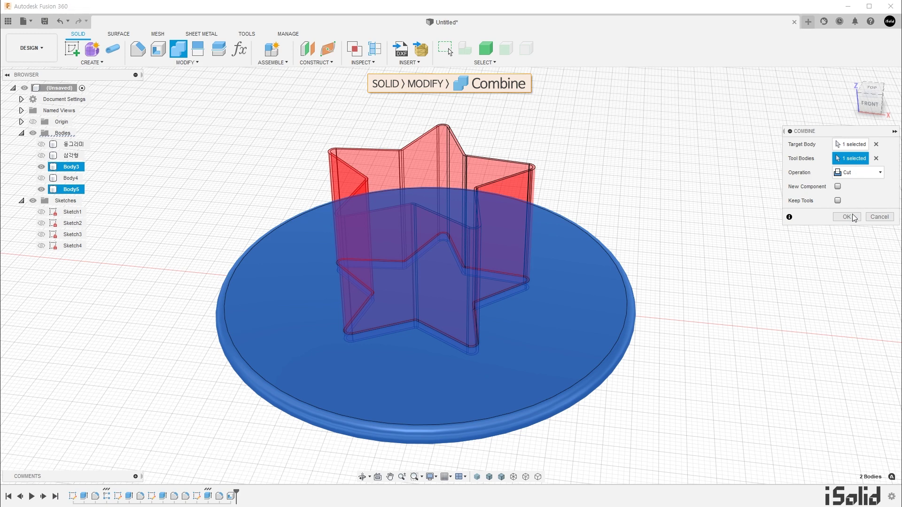
{"action": "left_click", "coordinate": [852, 216]}
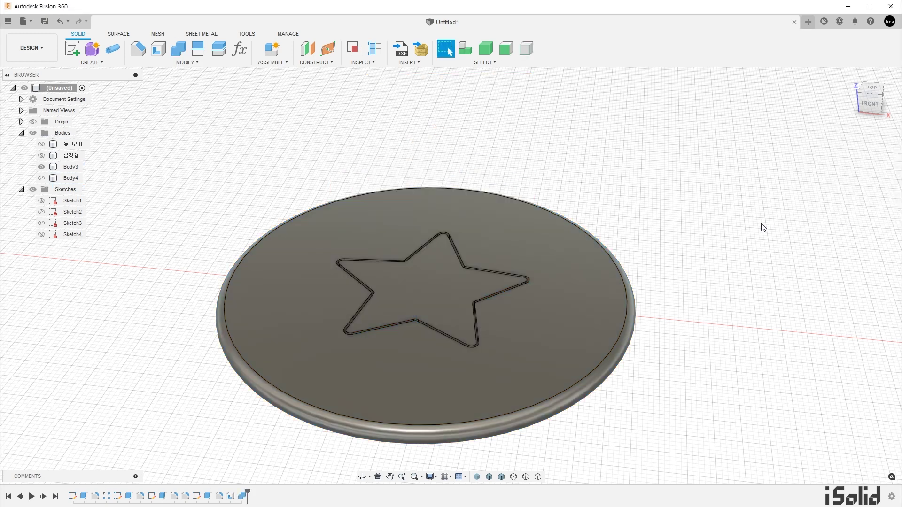
Fillet the star groove's edge chain with a 1 mm radius
{"action": "key", "text": "f"}
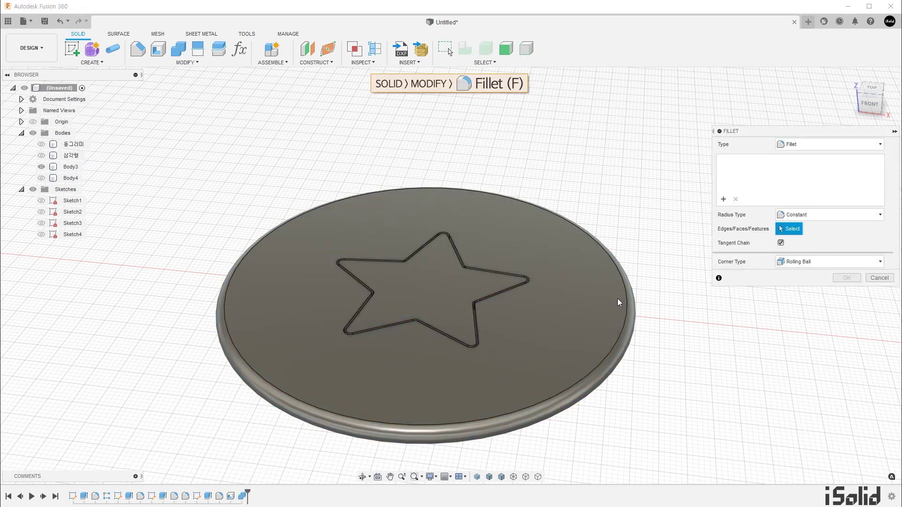
{"action": "scroll", "coordinate": [618, 298], "scroll_direction": "up", "scroll_amount": 3}
{"action": "scroll", "coordinate": [531, 303], "scroll_direction": "up", "scroll_amount": 2}
{"action": "scroll", "coordinate": [537, 260], "scroll_direction": "up", "scroll_amount": 2}
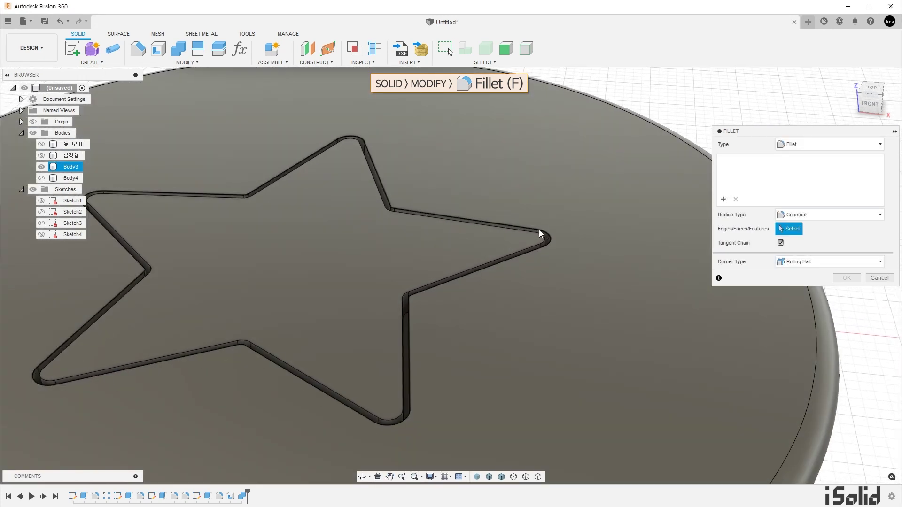
{"action": "left_click", "coordinate": [538, 230]}
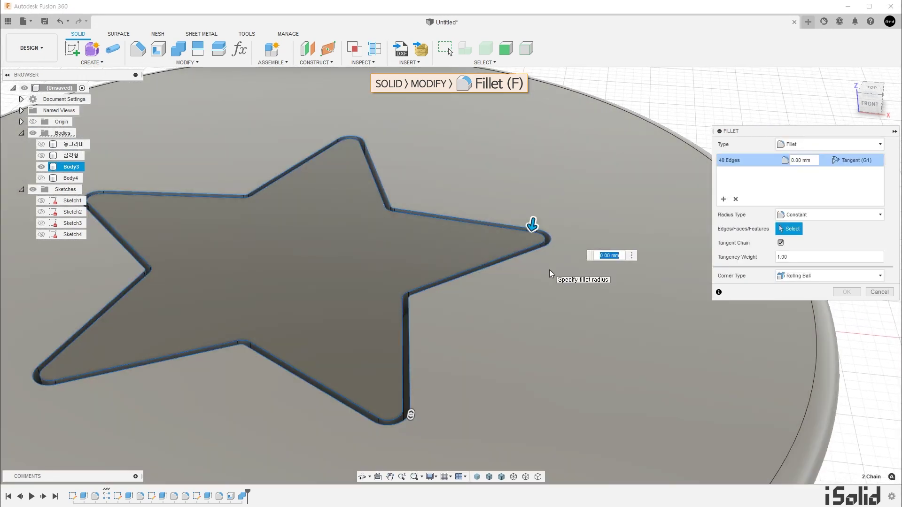
{"action": "type", "text": "1"}
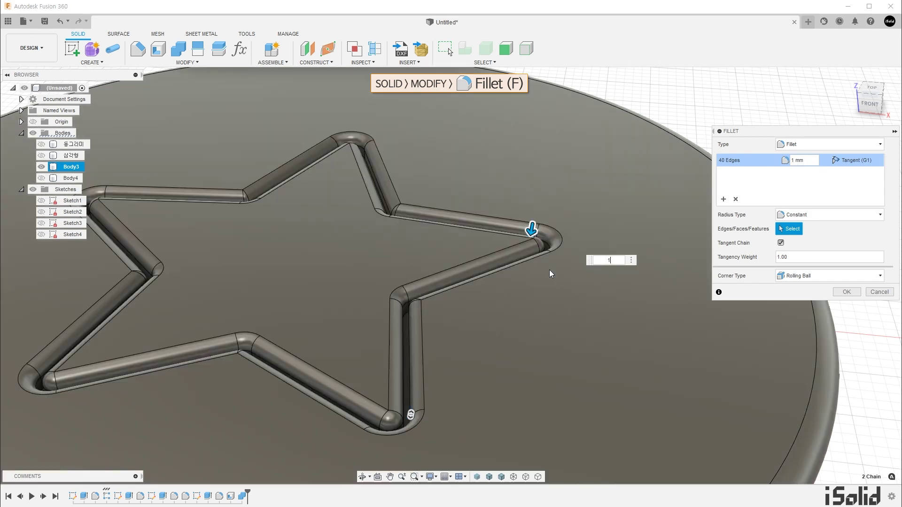
{"action": "left_click", "coordinate": [846, 292]}
{"action": "scroll", "coordinate": [610, 300], "scroll_direction": "down", "scroll_amount": 3}
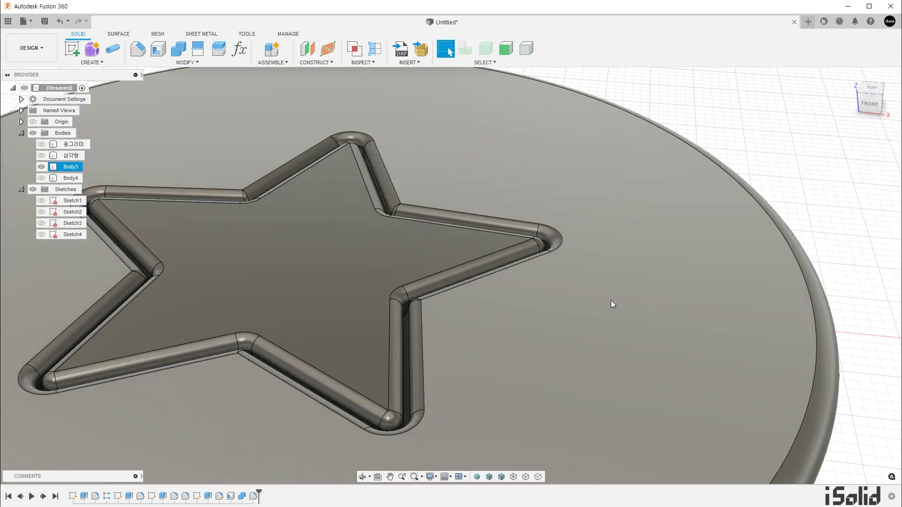
{"action": "scroll", "coordinate": [541, 300], "scroll_direction": "down", "scroll_amount": 2}
{"action": "scroll", "coordinate": [403, 290], "scroll_direction": "down", "scroll_amount": 2}
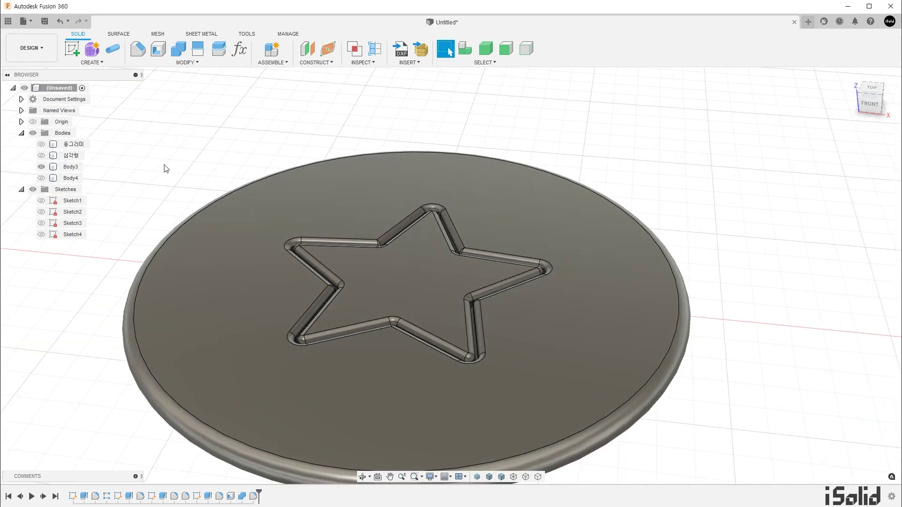
Rename the Body3 disc body to 별 in the browser
{"action": "left_click", "coordinate": [71, 168]}
{"action": "double_click", "coordinate": [70, 168]}
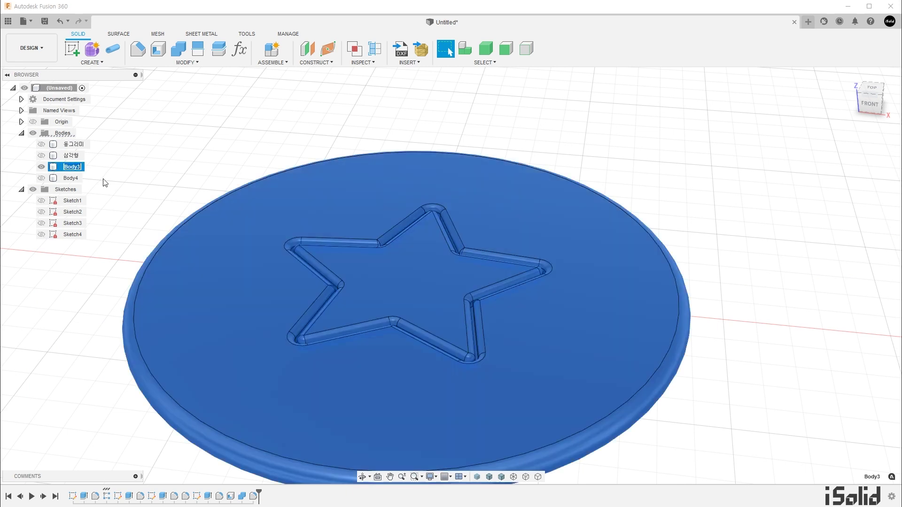
{"action": "type", "text": "별"}
{"action": "key", "text": "Return"}
{"action": "left_click", "coordinate": [158, 184]}
{"action": "scroll", "coordinate": [159, 190], "scroll_direction": "down", "scroll_amount": 2}
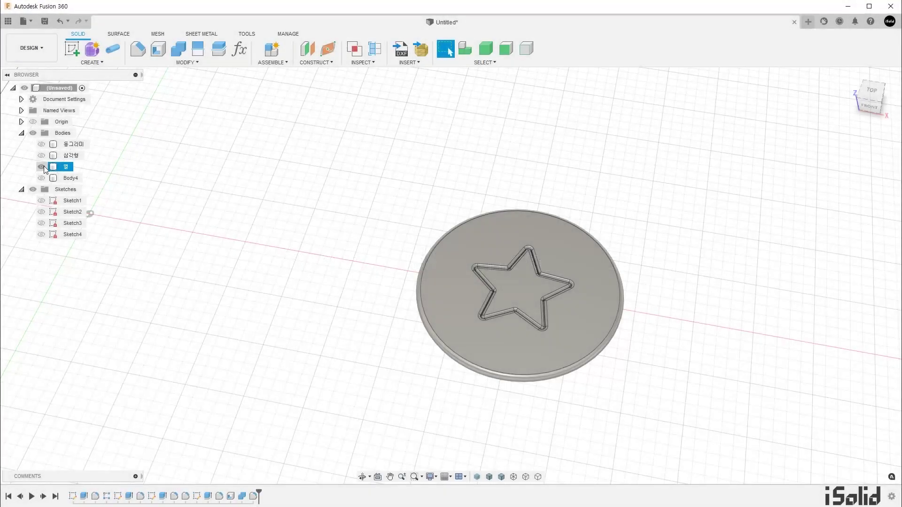
Hide the 별 disc, show Body4, and start a new sketch on the XY plane
{"action": "left_click", "coordinate": [43, 166]}
{"action": "left_click", "coordinate": [42, 178]}
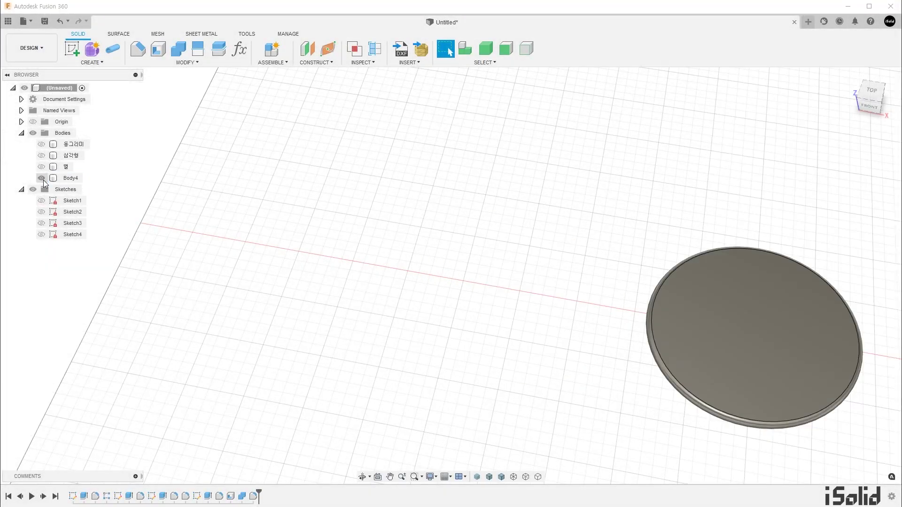
{"action": "left_click", "coordinate": [72, 50]}
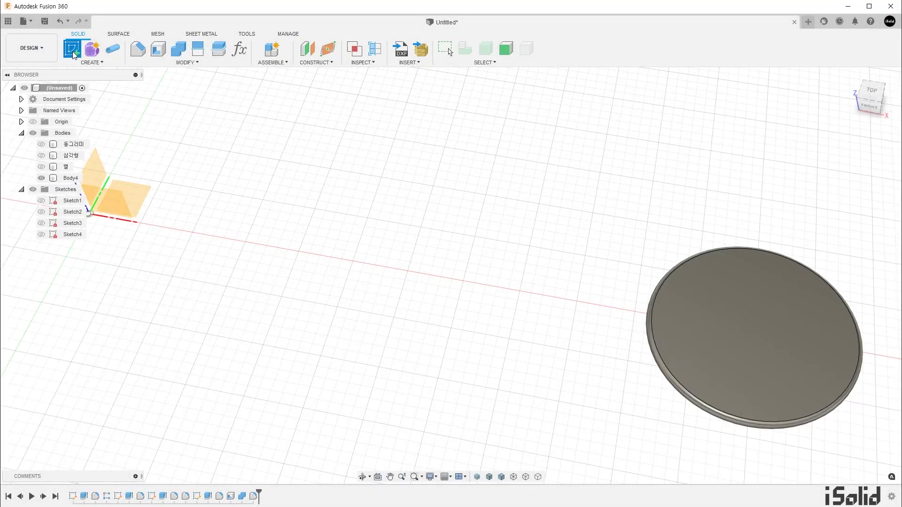
{"action": "left_click", "coordinate": [137, 191]}
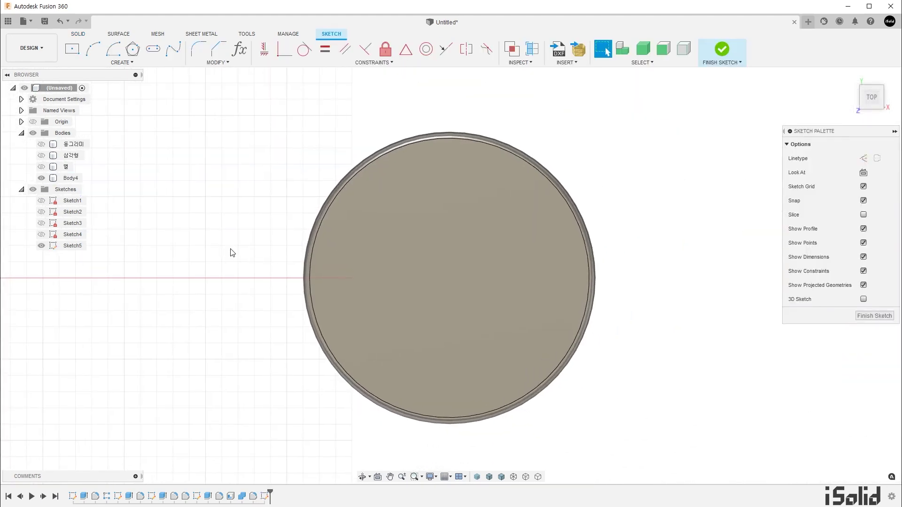
Project Body4's 45 mm-radius outline into Sketch5
{"action": "key", "text": "p"}
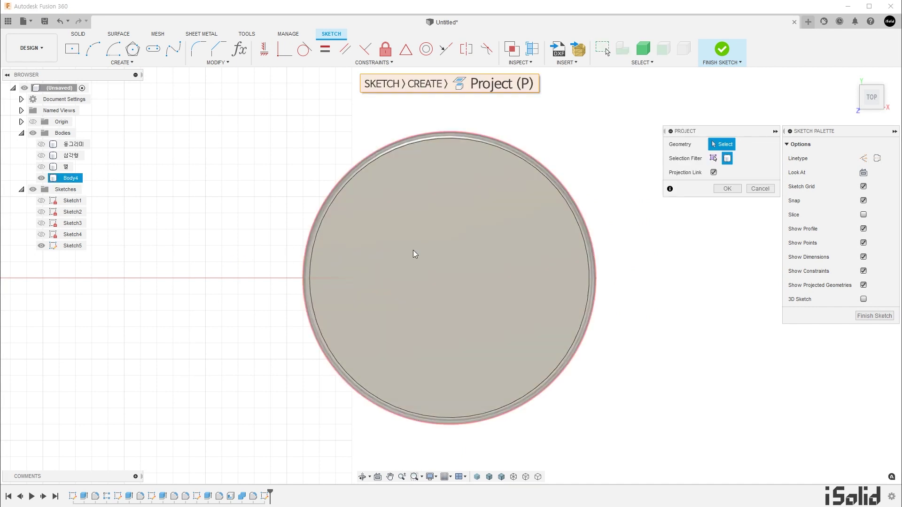
{"action": "left_click", "coordinate": [413, 250]}
{"action": "left_click", "coordinate": [719, 190]}
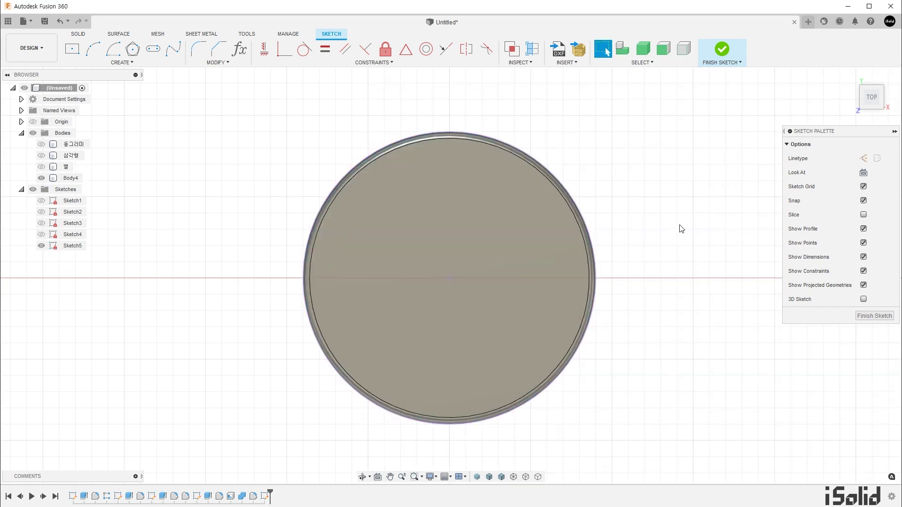
Hide Body4 and make the projected circle construction geometry
{"action": "left_click", "coordinate": [41, 178]}
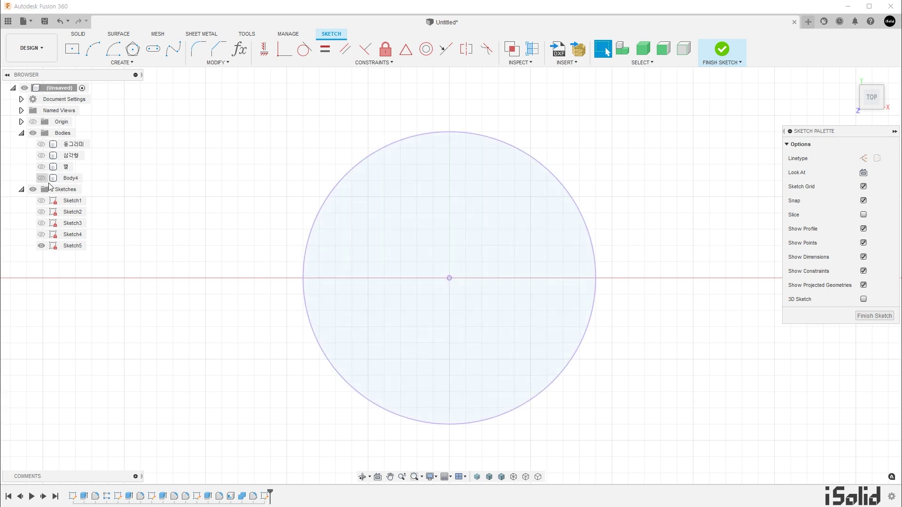
{"action": "left_click", "coordinate": [317, 341]}
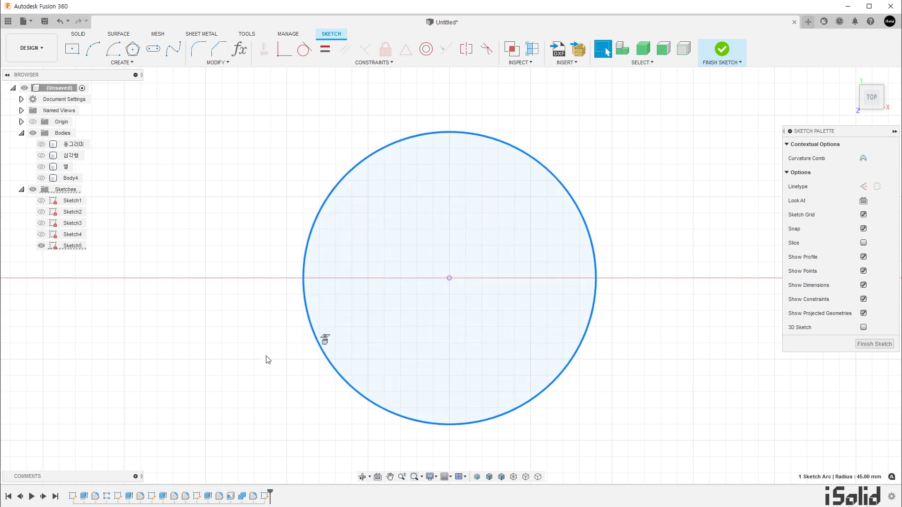
{"action": "key", "text": "x"}
{"action": "left_click", "coordinate": [250, 328]}
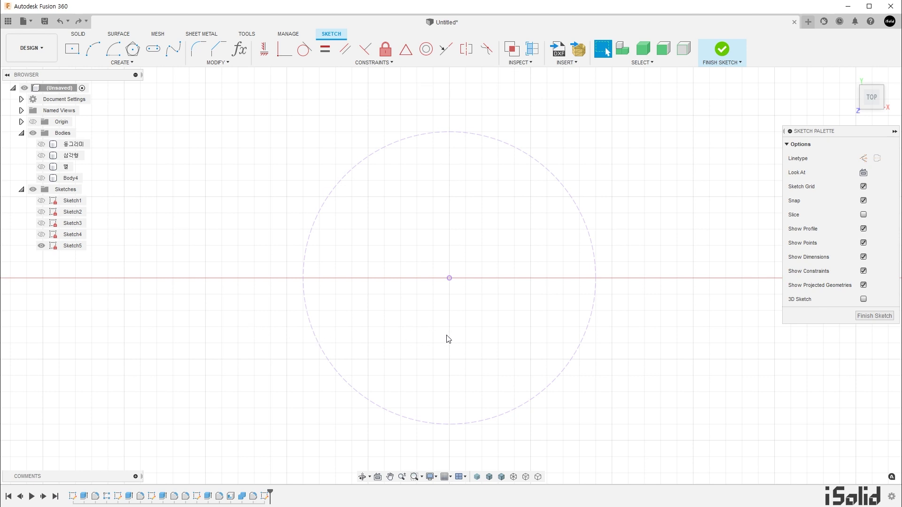
{"action": "key", "text": "c"}
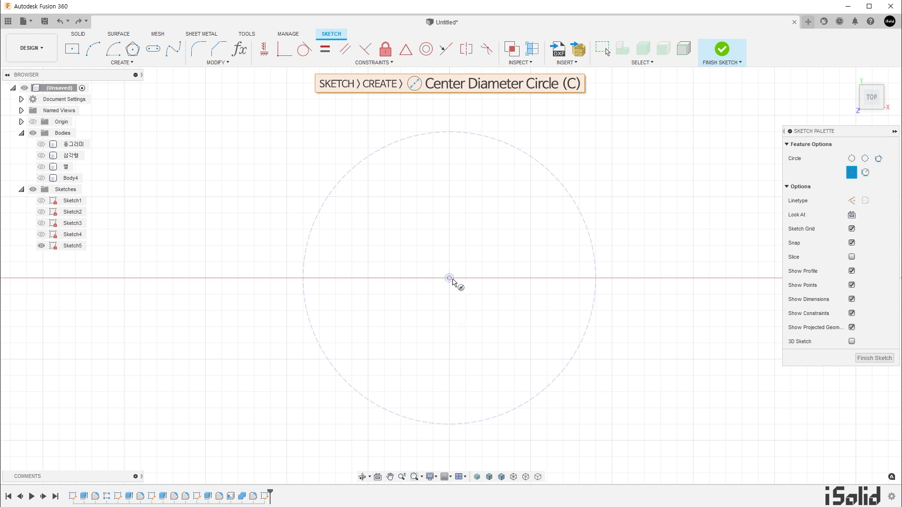
Draw a circle centred at the origin
{"action": "left_click", "coordinate": [449, 278]}
{"action": "left_click", "coordinate": [506, 332]}
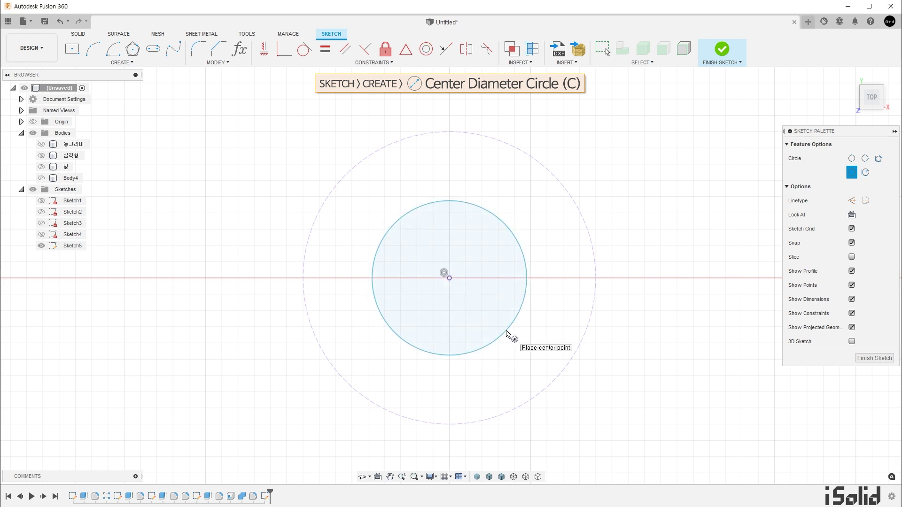
{"action": "key", "text": "Escape"}
{"action": "scroll", "coordinate": [472, 293], "scroll_direction": "up", "scroll_amount": 2}
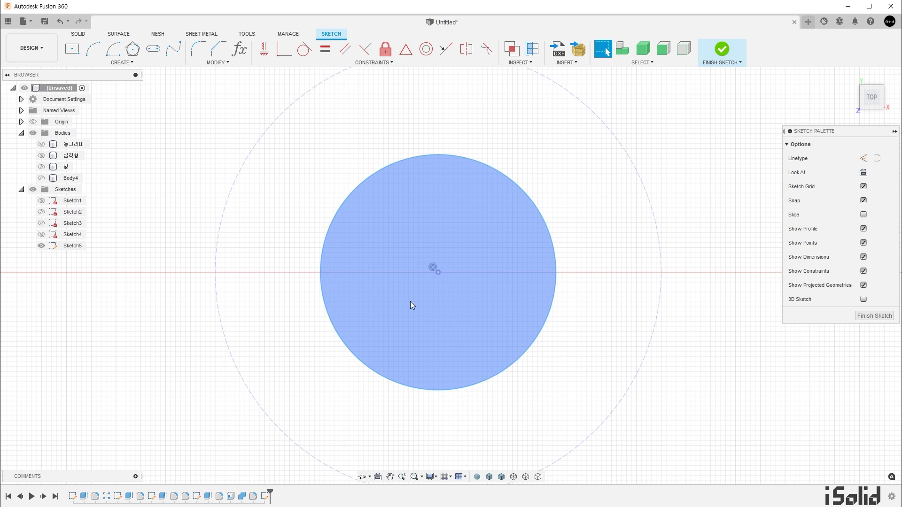
Draw a horizontal diameter line and a vertical radius line up to the circle's top
{"action": "key", "text": "l"}
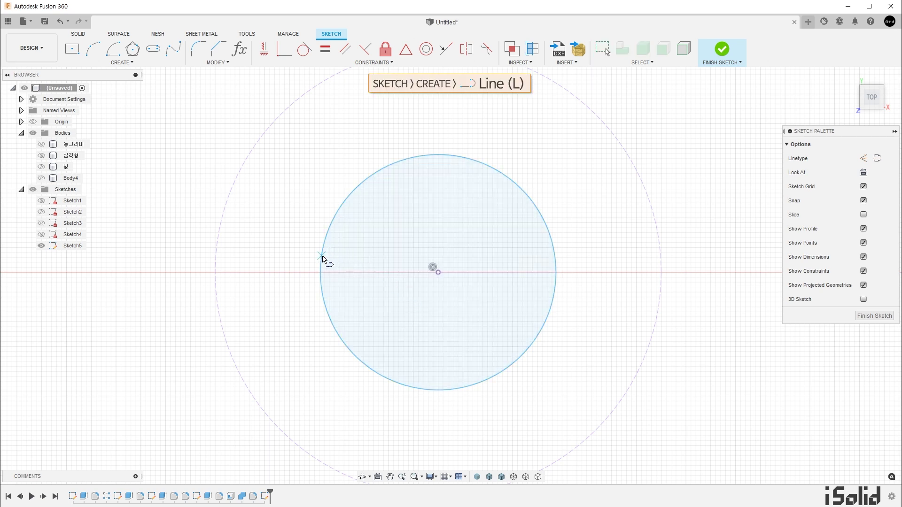
{"action": "left_click", "coordinate": [321, 257]}
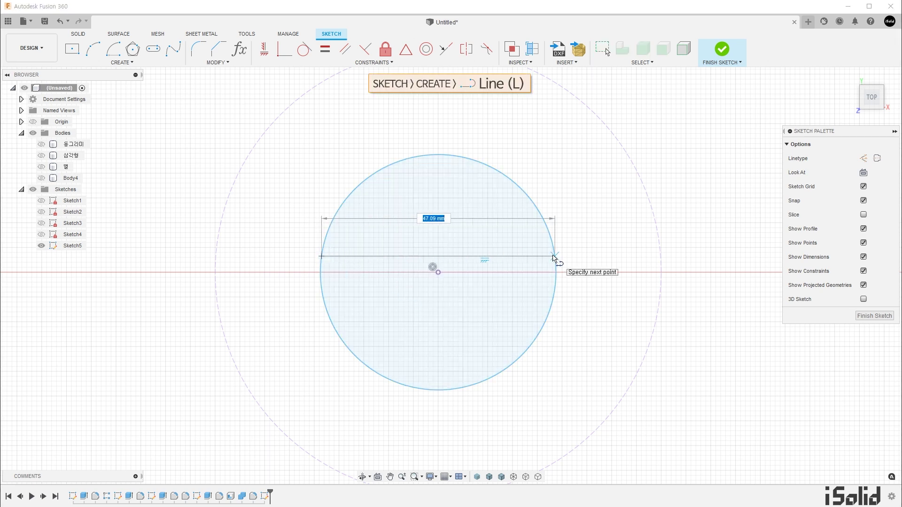
{"action": "left_click", "coordinate": [554, 257]}
{"action": "scroll", "coordinate": [465, 239], "scroll_direction": "up", "scroll_amount": 1}
{"action": "scroll", "coordinate": [465, 239], "scroll_direction": "down", "scroll_amount": 1}
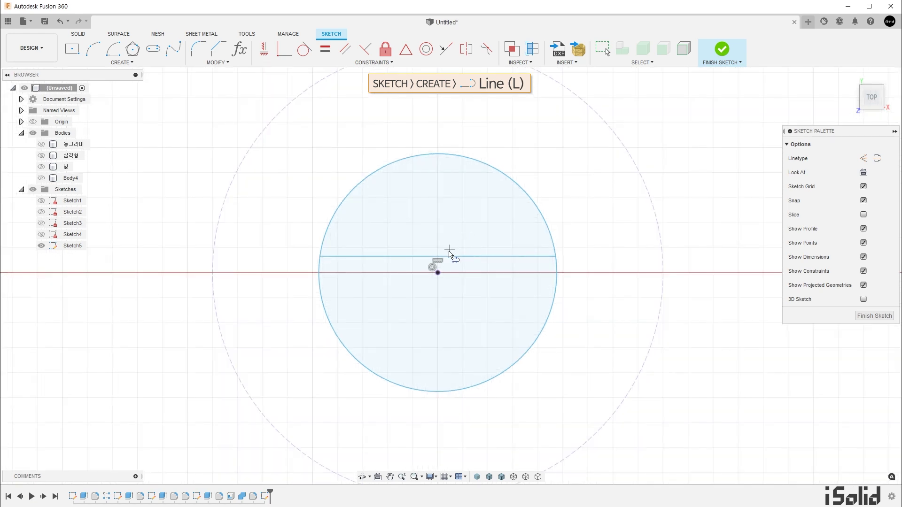
{"action": "left_click", "coordinate": [439, 257]}
{"action": "double_click", "coordinate": [438, 154]}
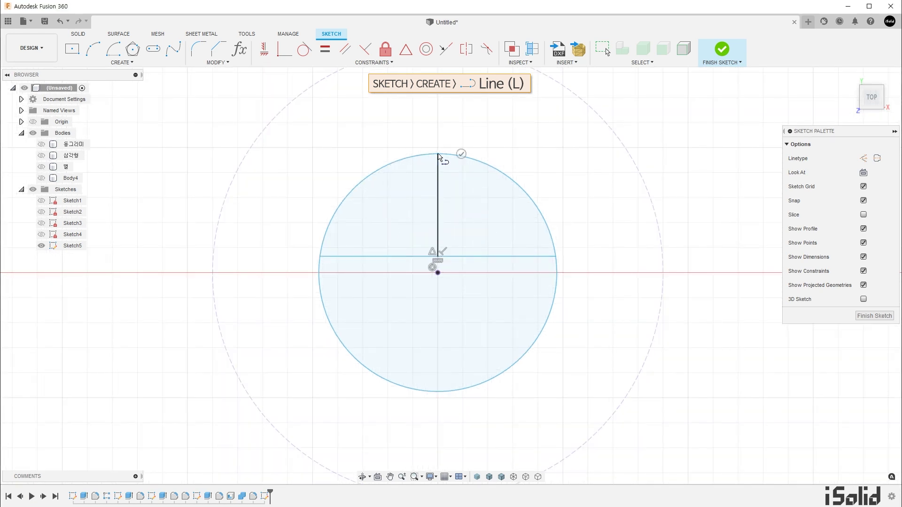
{"action": "key", "text": "Escape"}
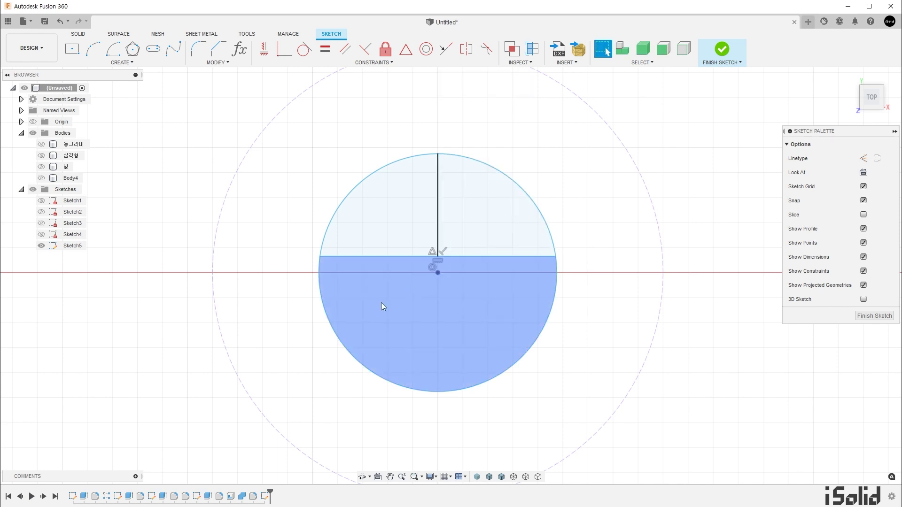
Add small circles at the big circle's left edge and at the vertical line's top
{"action": "key", "text": "c"}
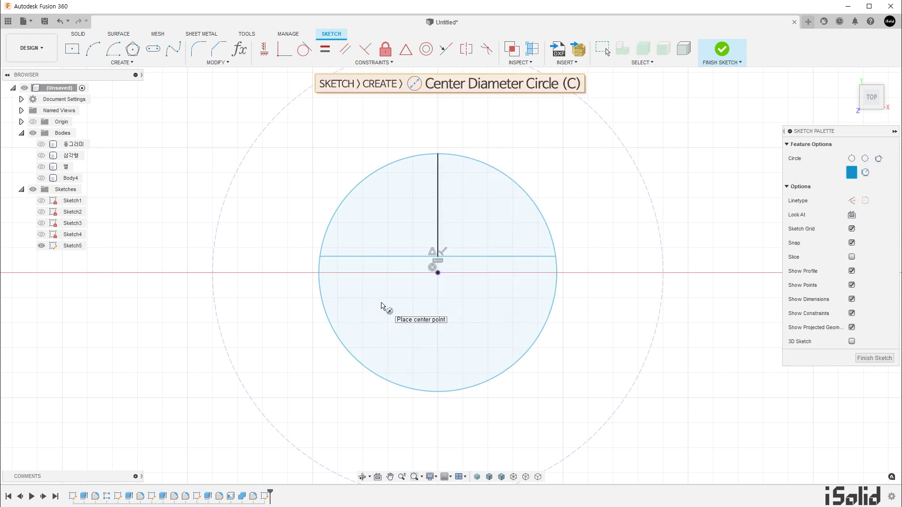
{"action": "left_click", "coordinate": [353, 257]}
{"action": "left_click", "coordinate": [362, 282]}
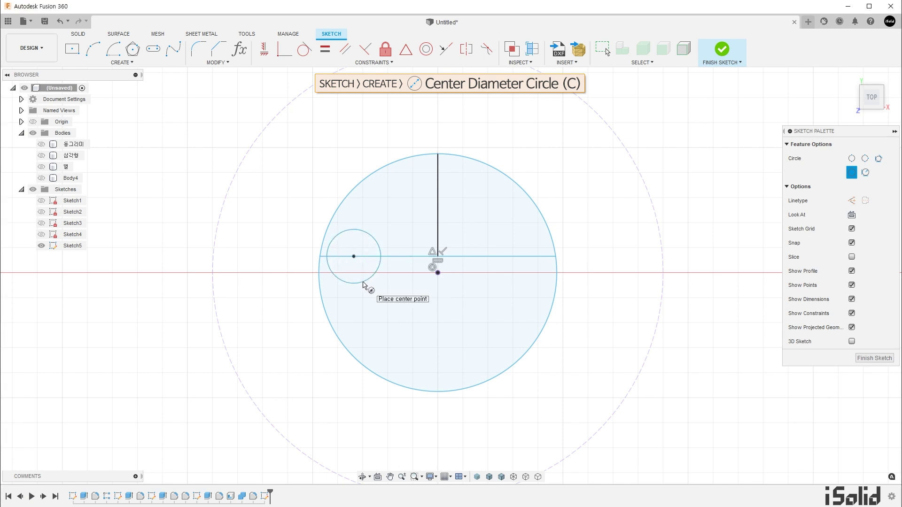
{"action": "left_click", "coordinate": [438, 154]}
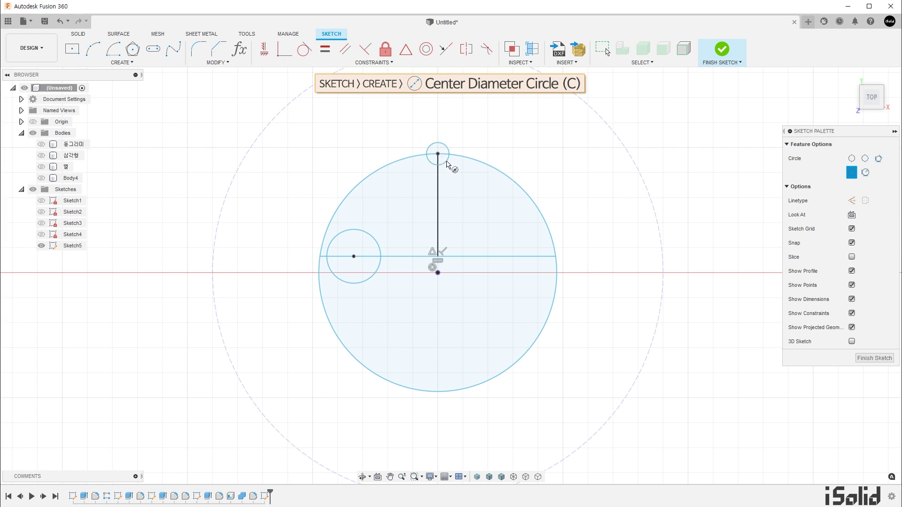
{"action": "key", "text": "Escape"}
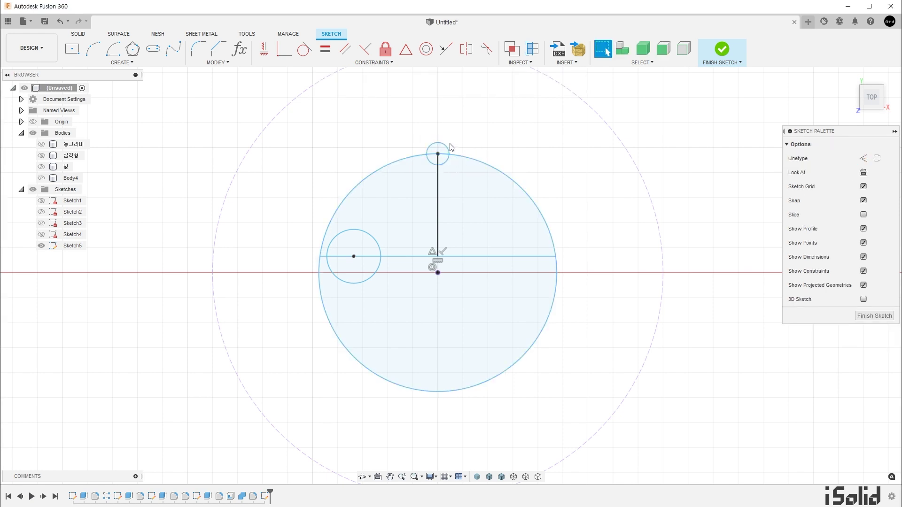
Make the lines' intersection coincident with the origin and the left small circle tangent to the big circle
{"action": "left_click", "coordinate": [285, 55]}
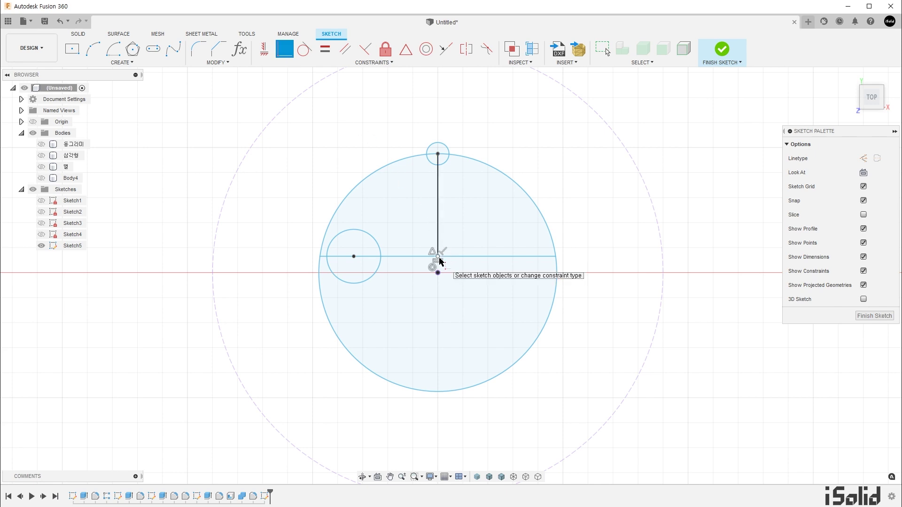
{"action": "left_click", "coordinate": [438, 257]}
{"action": "left_click", "coordinate": [437, 272]}
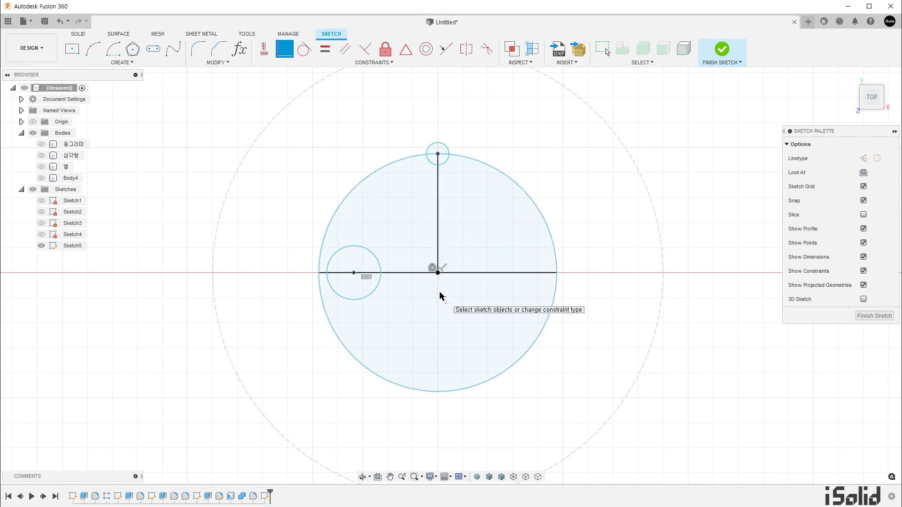
{"action": "left_click", "coordinate": [373, 294]}
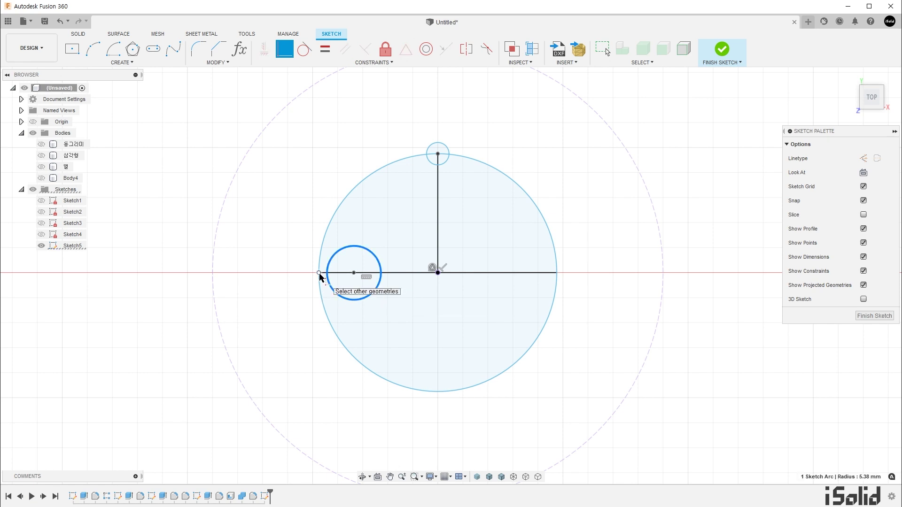
{"action": "left_click", "coordinate": [319, 275]}
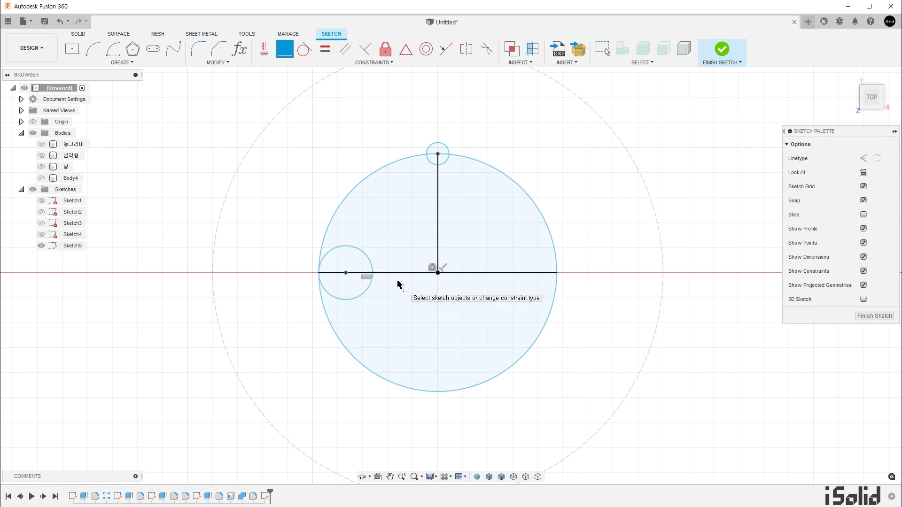
Trim the circles' lower halves and the big arc inside the top bump
{"action": "key", "text": "t"}
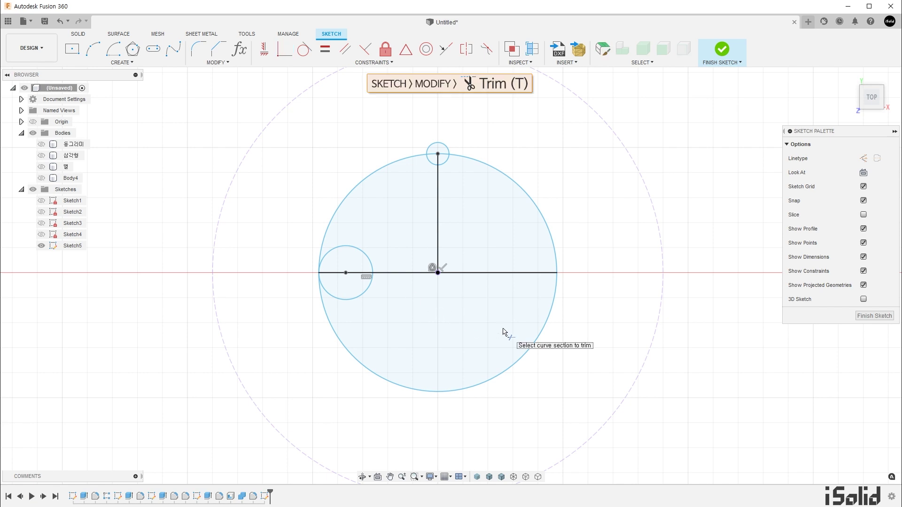
{"action": "left_click", "coordinate": [545, 315]}
{"action": "left_click", "coordinate": [362, 292]}
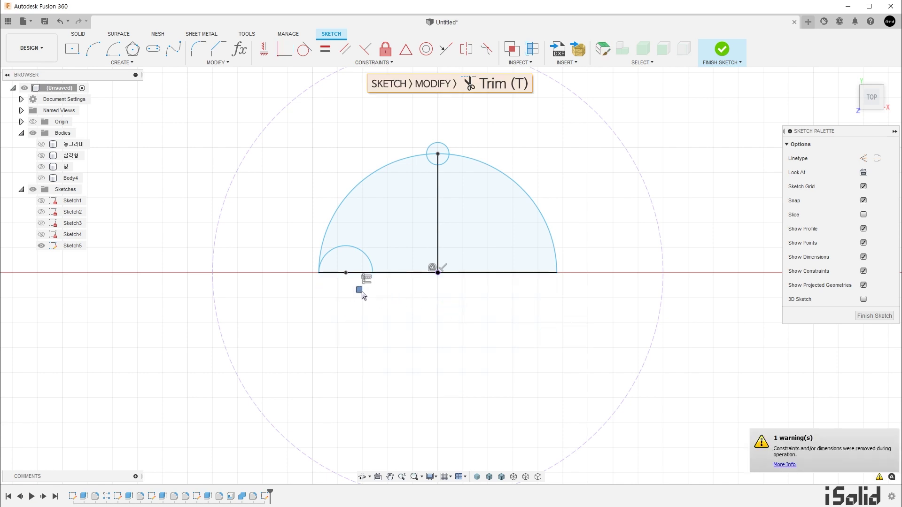
{"action": "scroll", "coordinate": [453, 185], "scroll_direction": "up", "scroll_amount": 3}
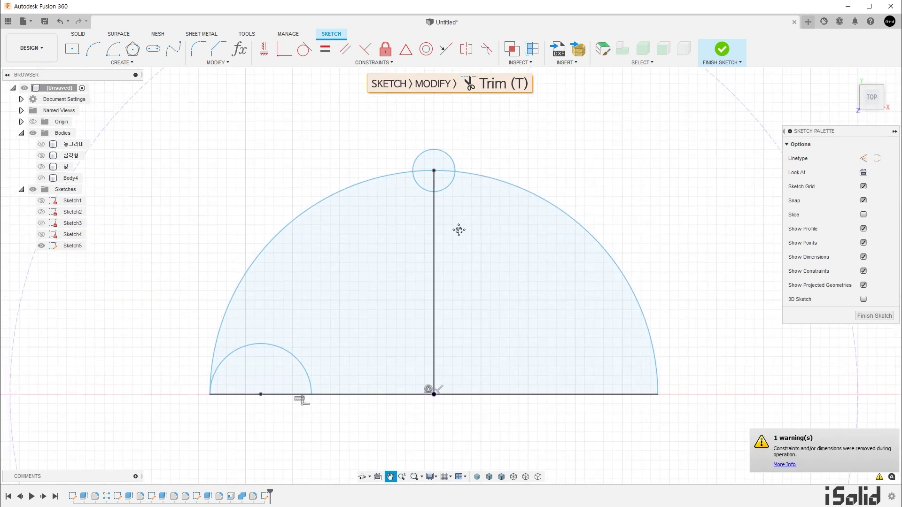
{"action": "left_click", "coordinate": [450, 186]}
{"action": "left_click", "coordinate": [427, 171]}
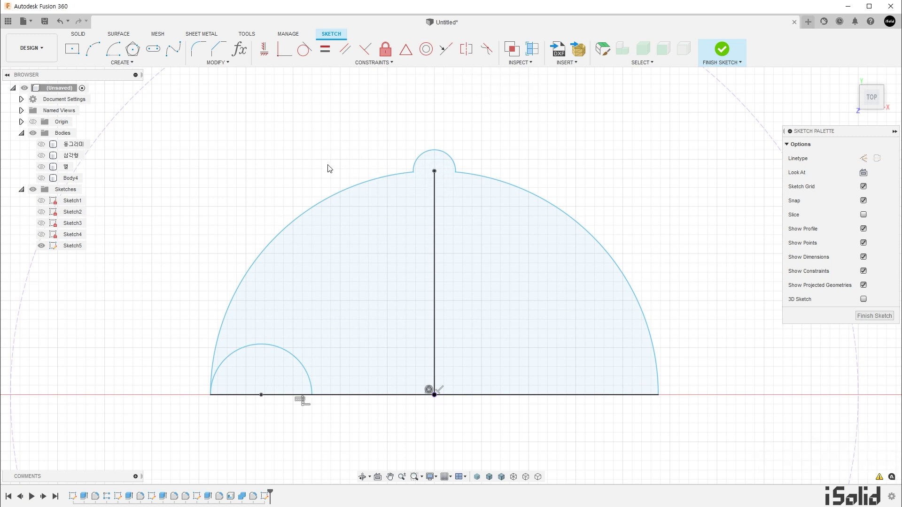
Convert the horizontal and vertical centre lines to construction lines
{"action": "left_click_drag", "start_coordinate": [463, 359], "coordinate": [403, 437]}
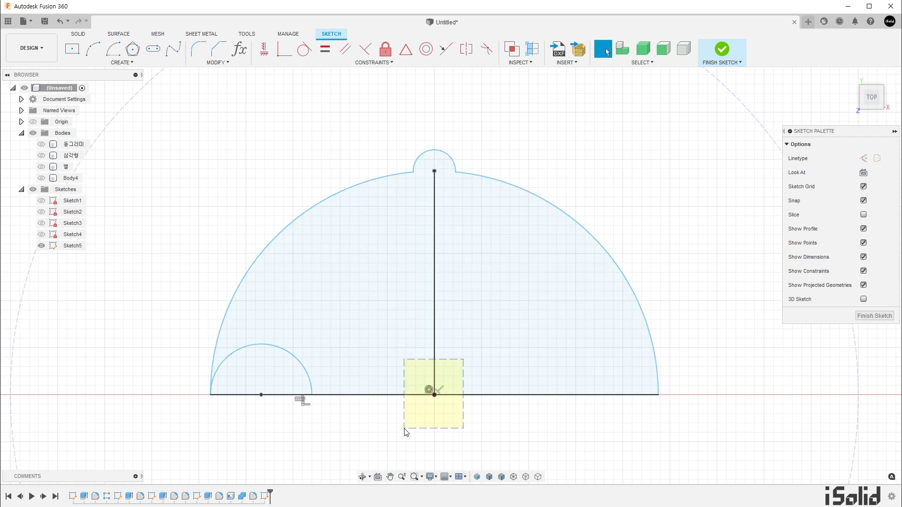
{"action": "key", "text": "x"}
{"action": "left_click", "coordinate": [385, 437]}
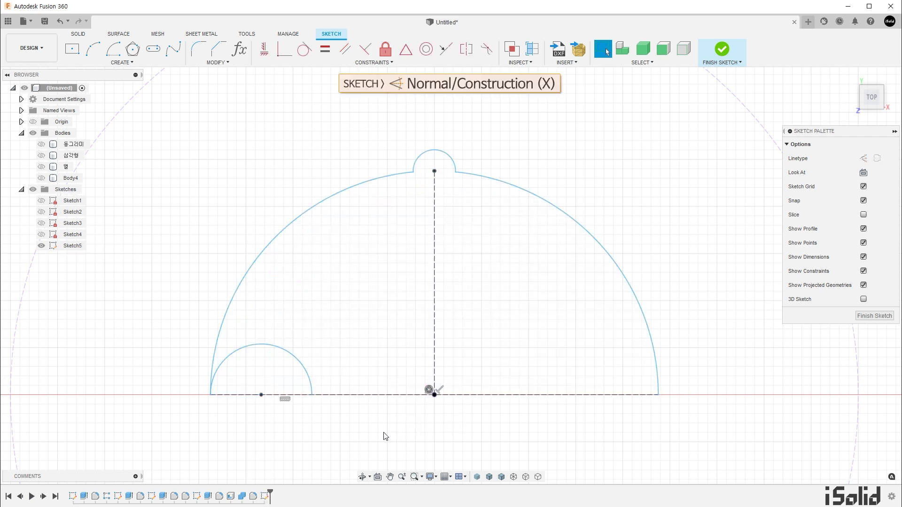
{"action": "key", "text": "d"}
{"action": "scroll", "coordinate": [384, 435], "scroll_direction": "down", "scroll_amount": 2}
{"action": "scroll", "coordinate": [390, 414], "scroll_direction": "down", "scroll_amount": 1}
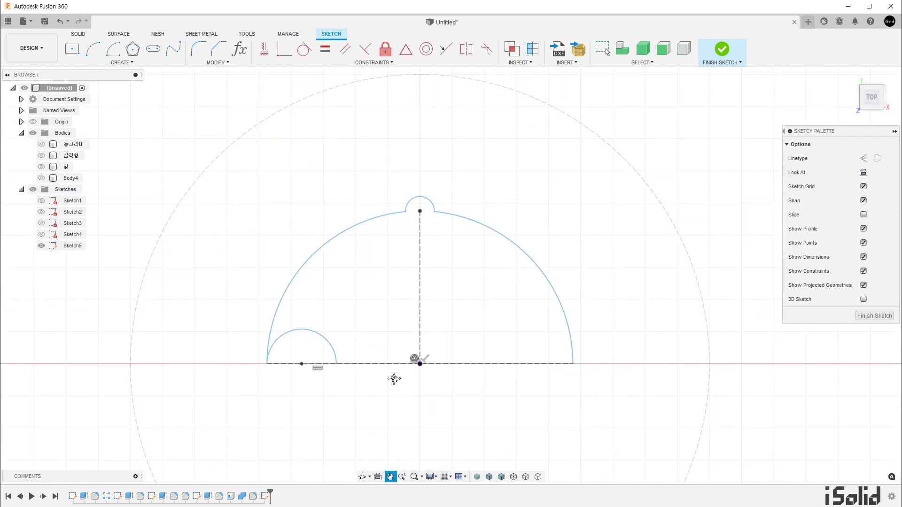
{"action": "scroll", "coordinate": [395, 357], "scroll_direction": "down", "scroll_amount": 1}
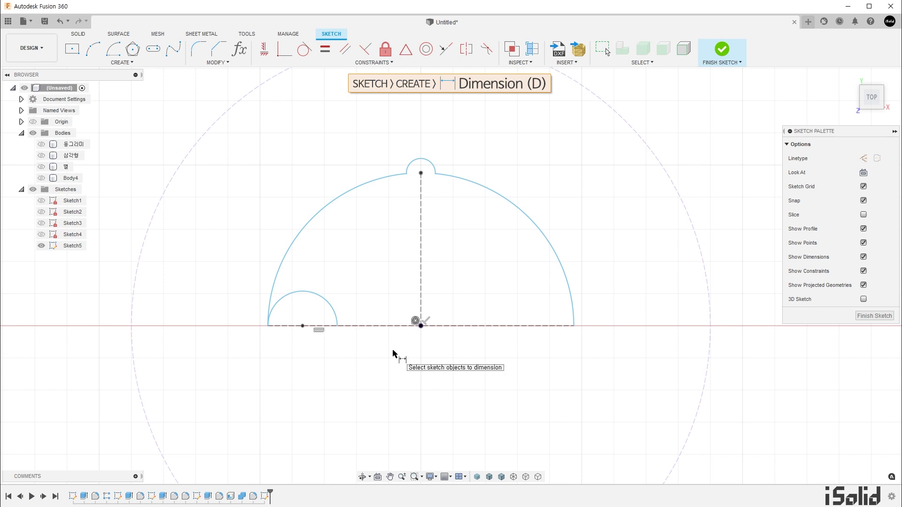
Dimension the big semicircle arc to radius 22.50 mm
{"action": "left_click", "coordinate": [313, 221]}
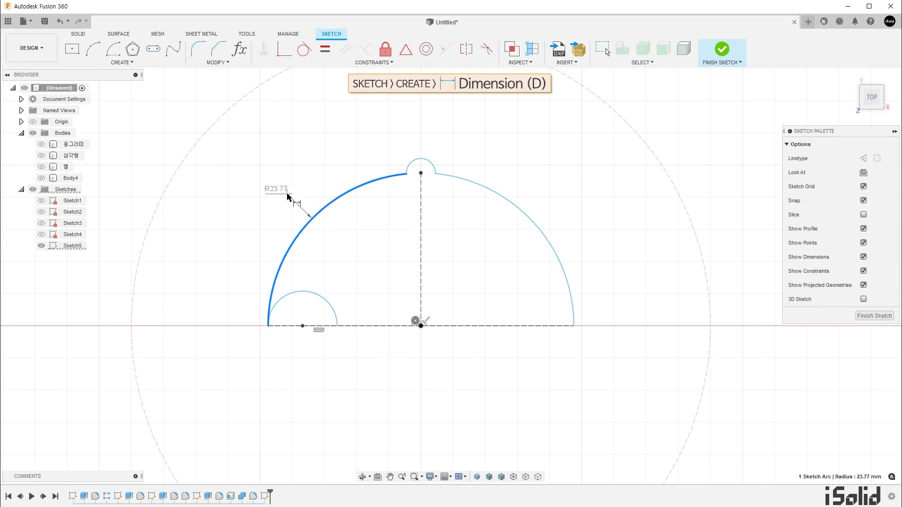
{"action": "left_click", "coordinate": [288, 195]}
{"action": "type", "text": "45/2"}
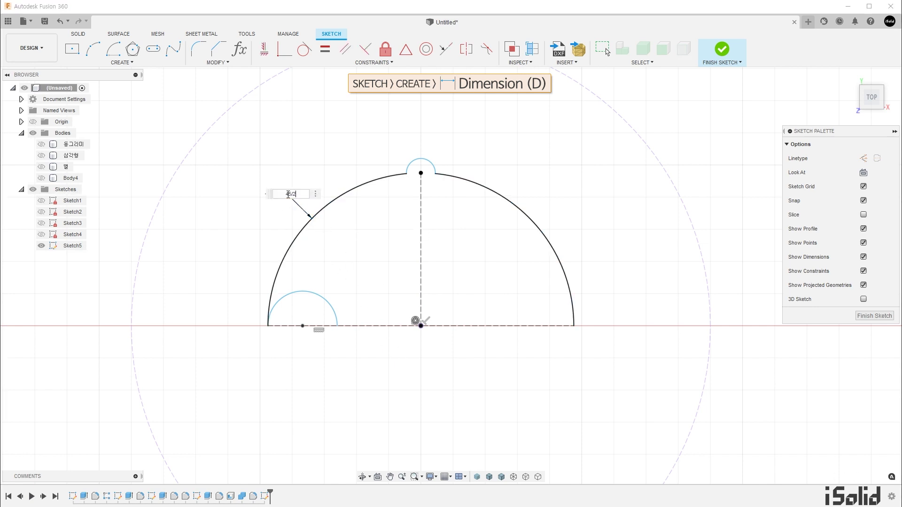
{"action": "key", "text": "Return"}
{"action": "scroll", "coordinate": [288, 195], "scroll_direction": "down", "scroll_amount": 2}
{"action": "scroll", "coordinate": [288, 195], "scroll_direction": "down", "scroll_amount": 2}
{"action": "scroll", "coordinate": [417, 216], "scroll_direction": "up", "scroll_amount": 3}
{"action": "middle_click_drag", "start_coordinate": [438, 230], "coordinate": [410, 244]}
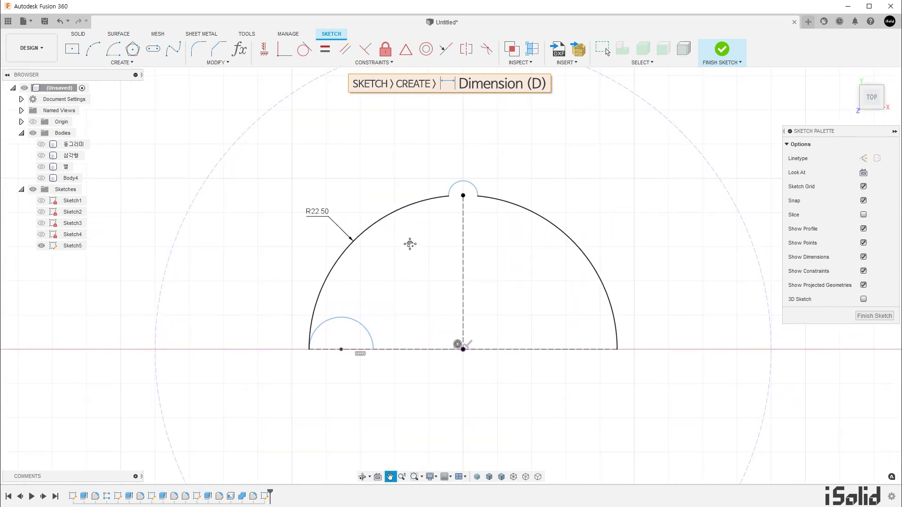
Dimension the top bump arc to R2 mm and the left half-arc to R5.10 mm
{"action": "left_click", "coordinate": [454, 184]}
{"action": "left_click", "coordinate": [433, 172]}
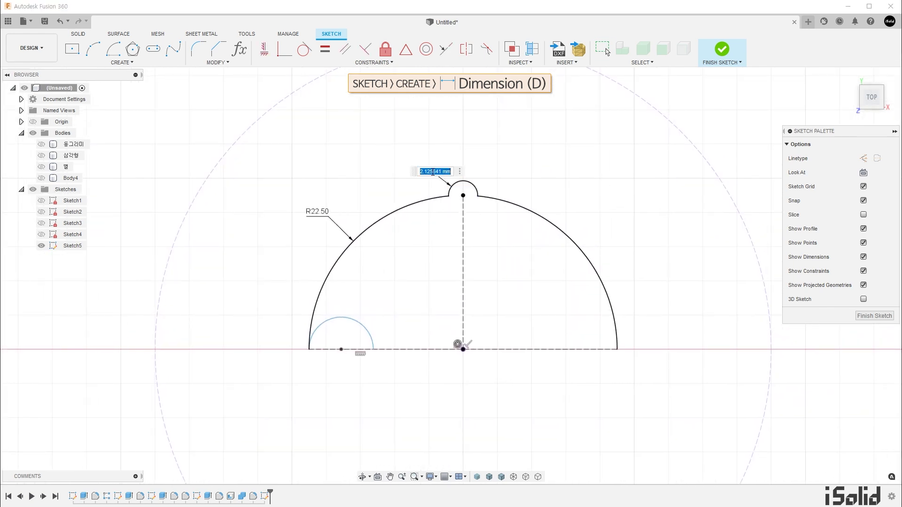
{"action": "type", "text": "2"}
{"action": "key", "text": "Return"}
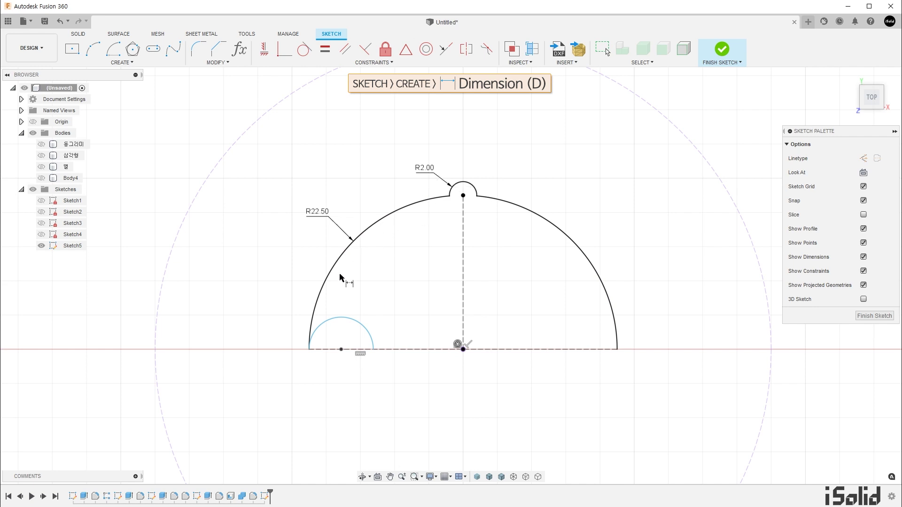
{"action": "left_click", "coordinate": [319, 323]}
{"action": "left_click", "coordinate": [282, 292]}
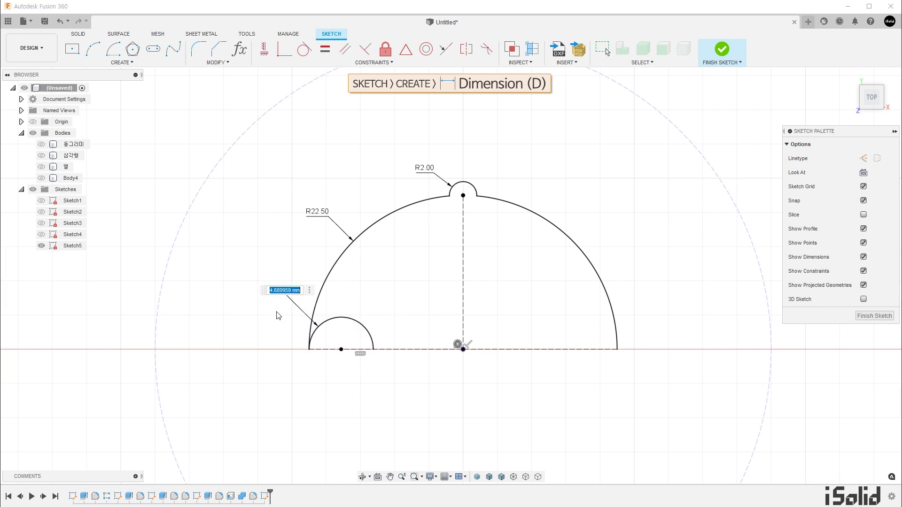
{"action": "type", "text": "5.1"}
{"action": "key", "text": "Return"}
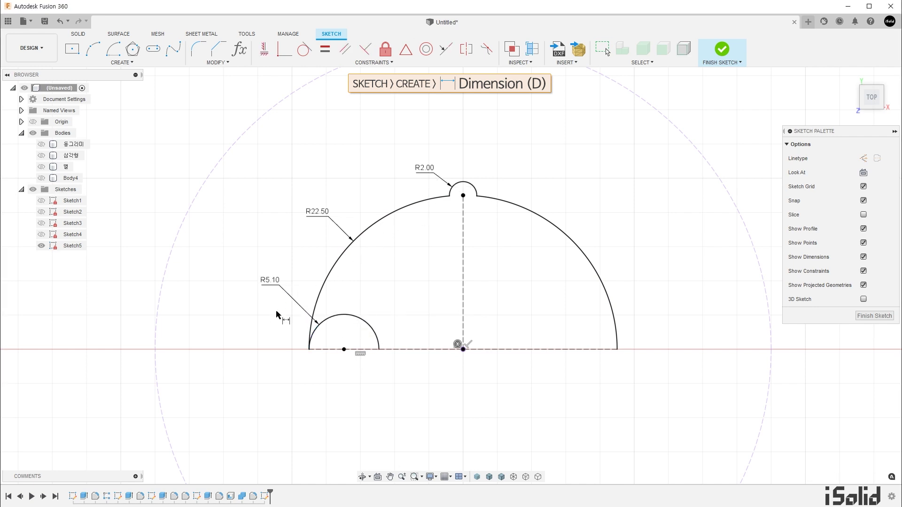
{"action": "key", "text": "Escape"}
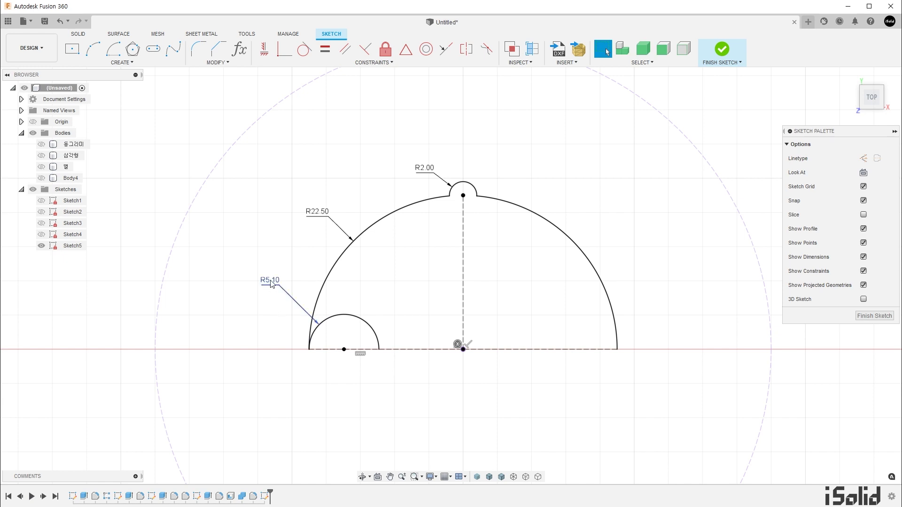
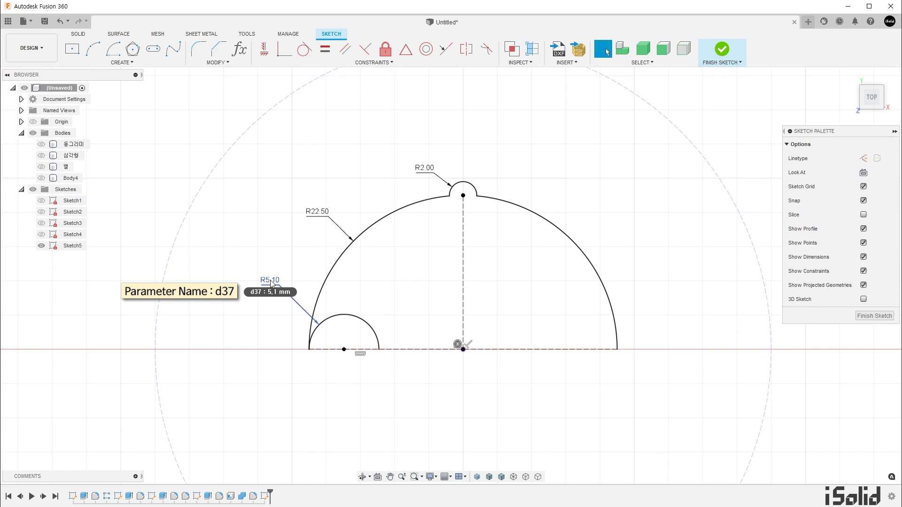
Rectangular-pattern the R5.10 arc rightward: quantity 2, spacing d37*2
{"action": "left_click", "coordinate": [271, 283]}
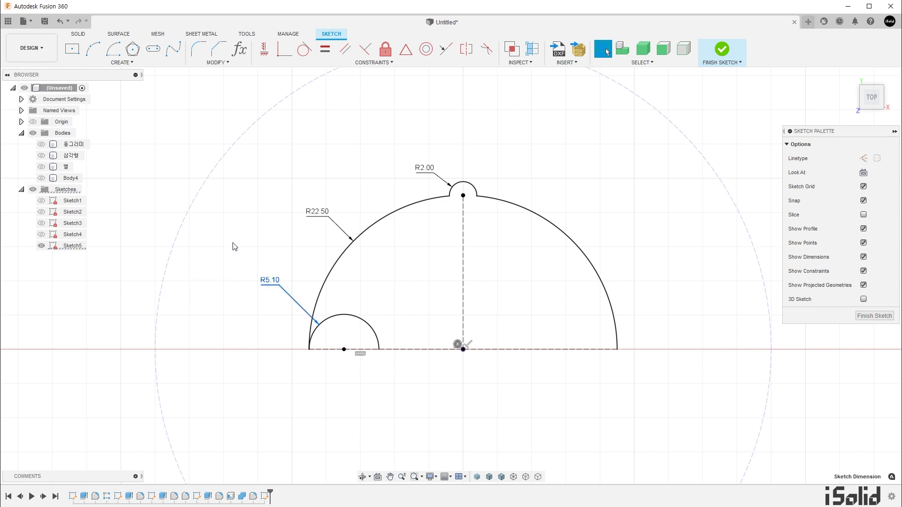
{"action": "left_click", "coordinate": [129, 64]}
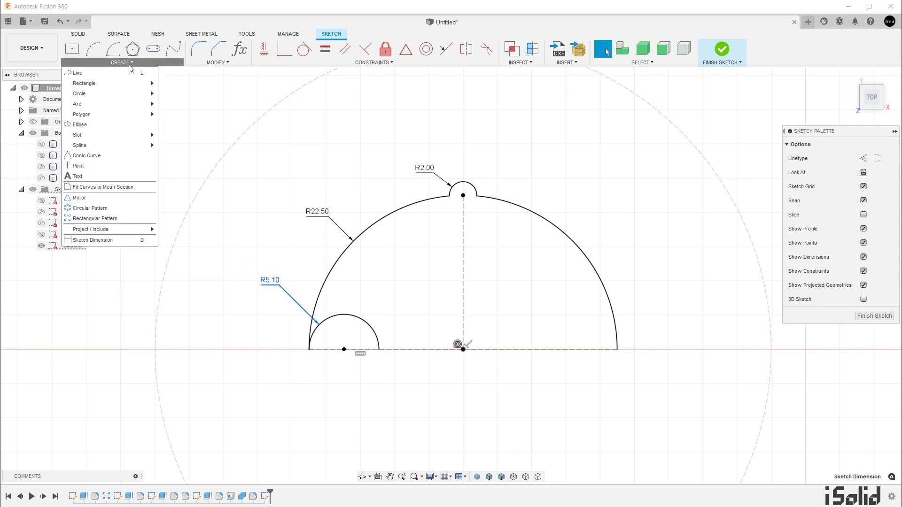
{"action": "left_click", "coordinate": [123, 219]}
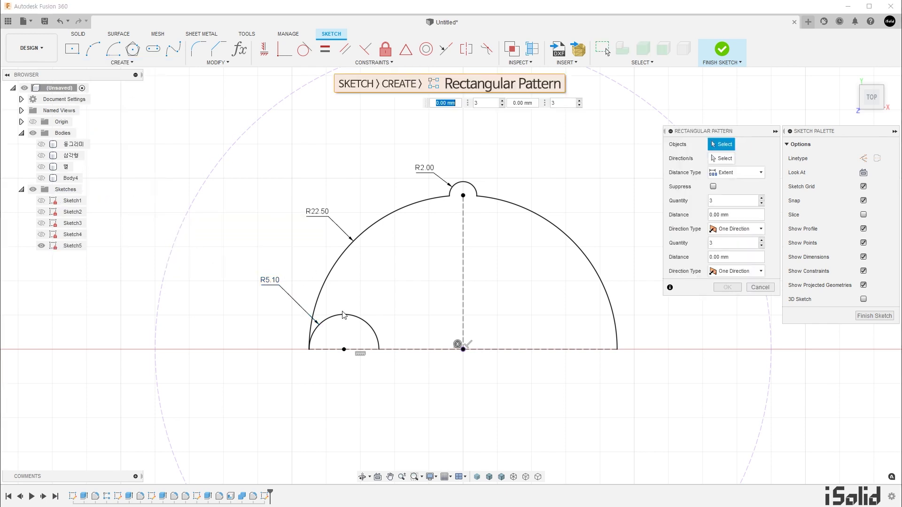
{"action": "left_click", "coordinate": [360, 318]}
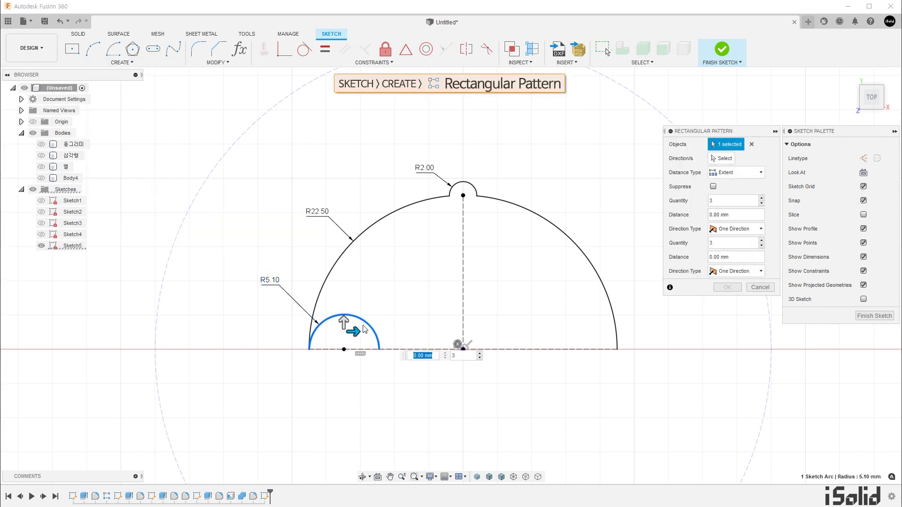
{"action": "left_click_drag", "start_coordinate": [353, 331], "coordinate": [432, 330]}
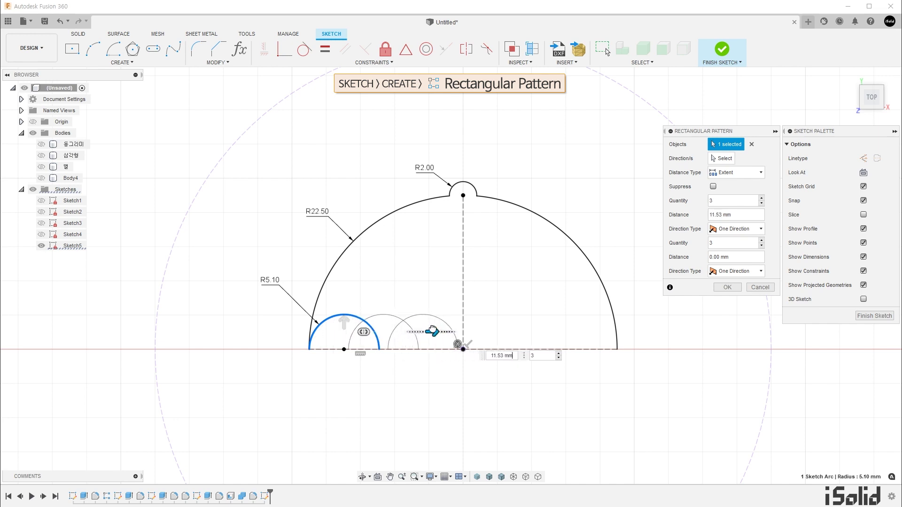
{"action": "key", "text": "Tab"}
{"action": "left_click", "coordinate": [762, 204]}
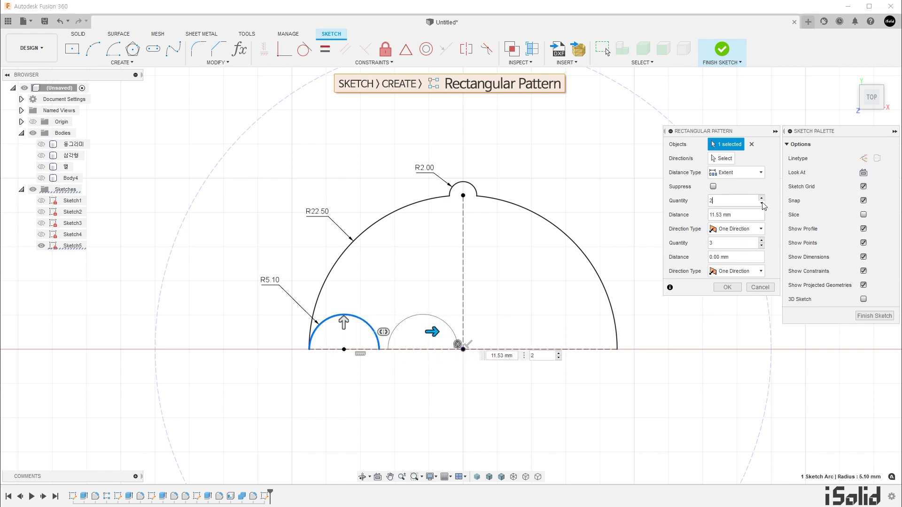
{"action": "left_click", "coordinate": [750, 215]}
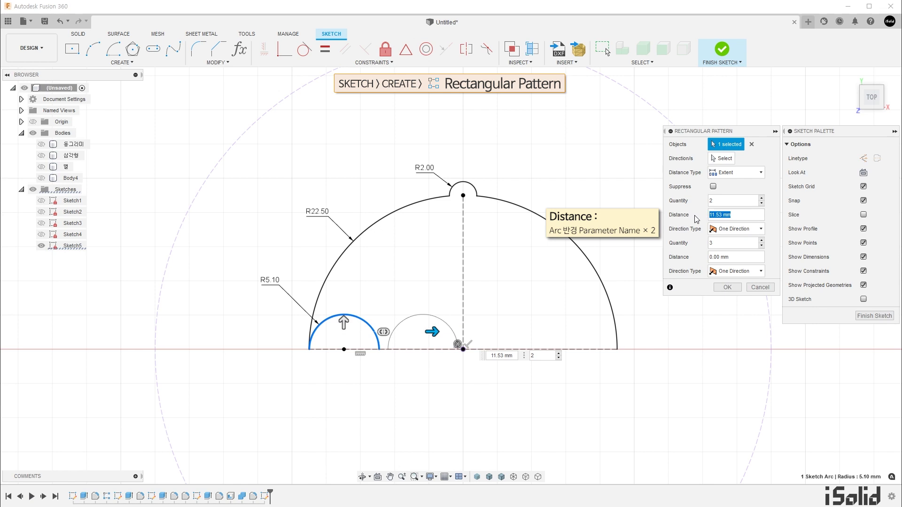
{"action": "type", "text": "d37*2"}
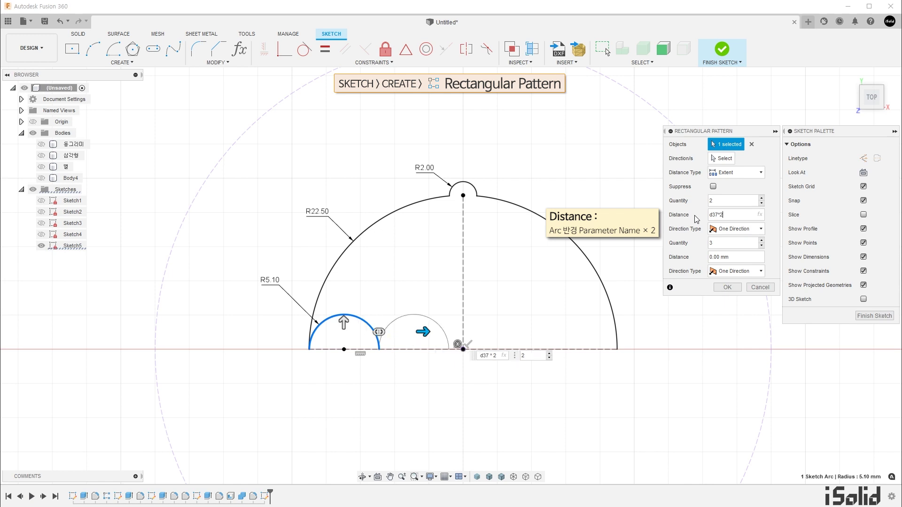
{"action": "left_click", "coordinate": [727, 287]}
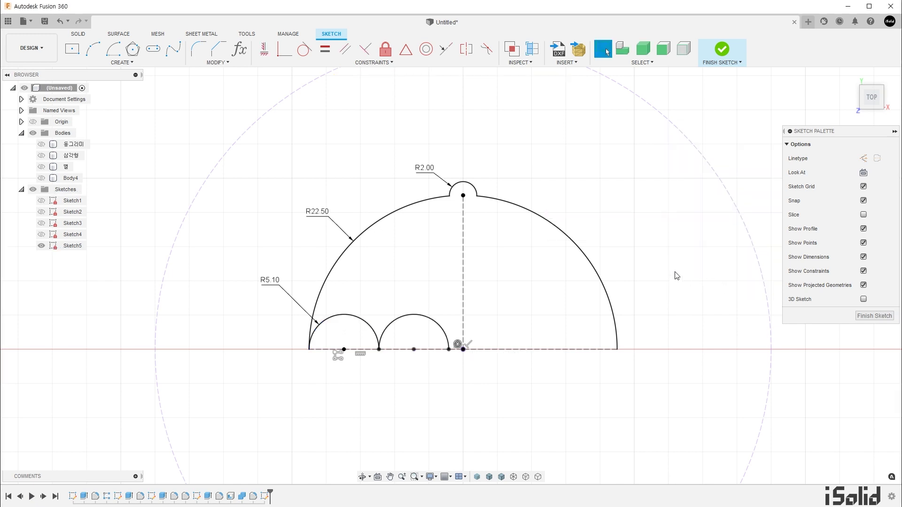
Mirror both R5.10 scallop arcs across the vertical dashed centre line
{"action": "left_click", "coordinate": [108, 63]}
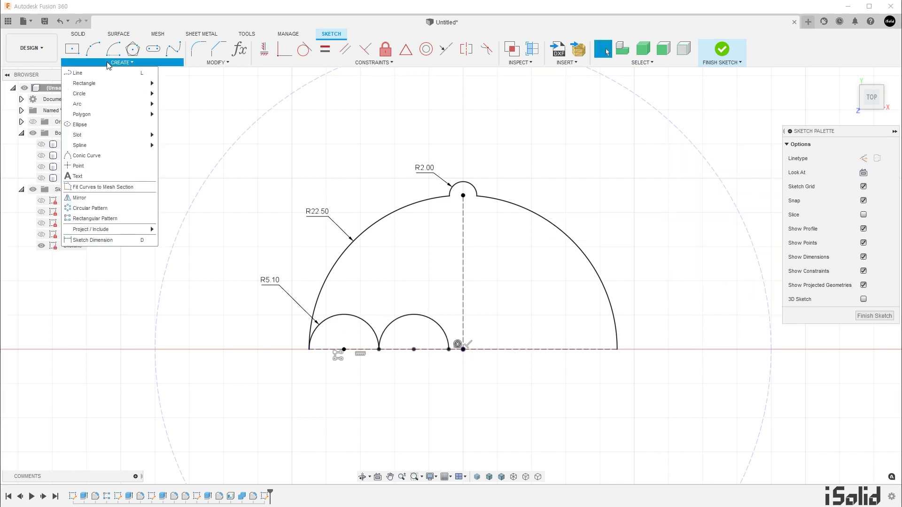
{"action": "left_click", "coordinate": [134, 198]}
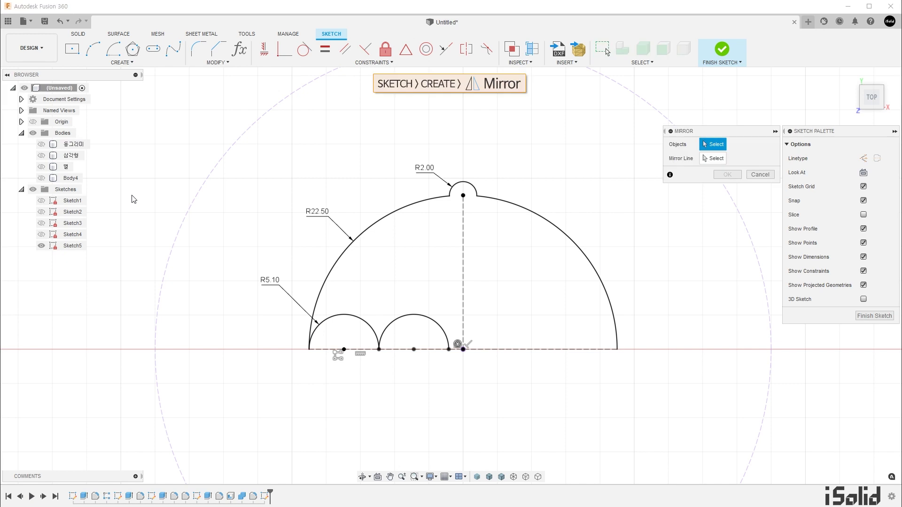
{"action": "left_click", "coordinate": [409, 314]}
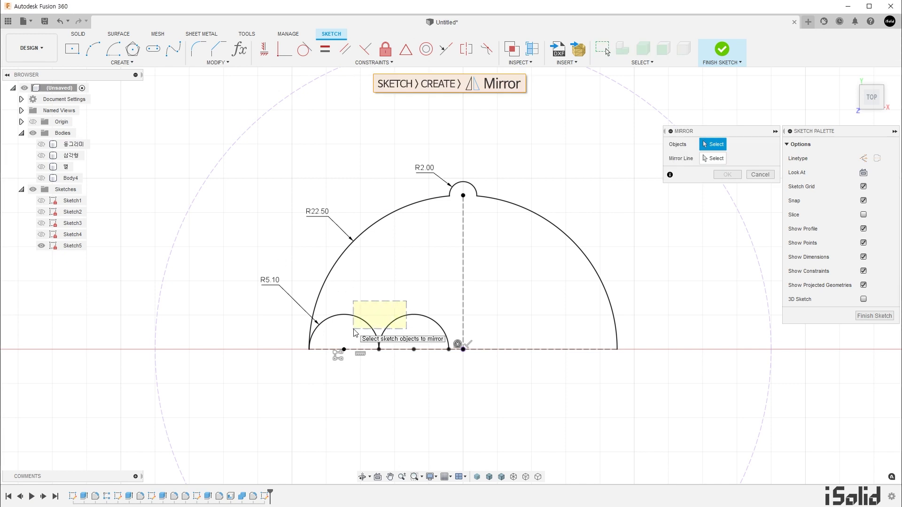
{"action": "left_click", "coordinate": [371, 324]}
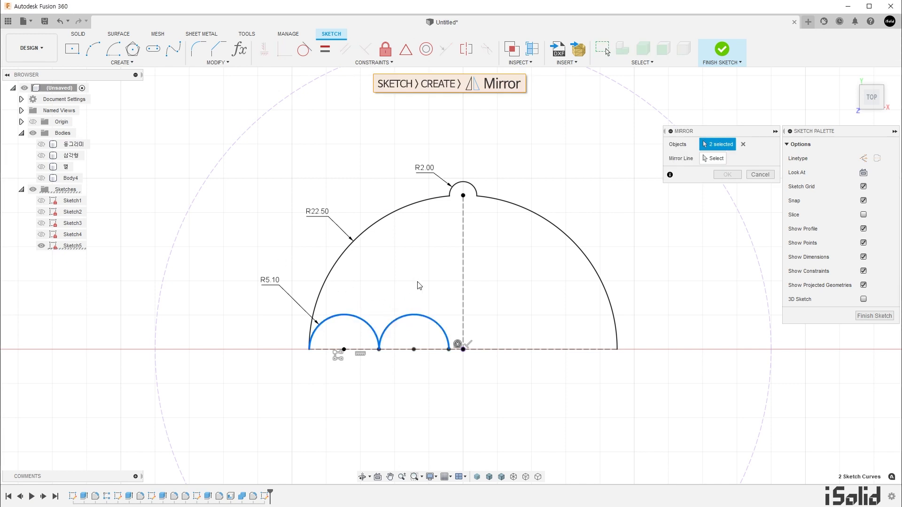
{"action": "left_click", "coordinate": [712, 161]}
{"action": "left_click", "coordinate": [464, 269]}
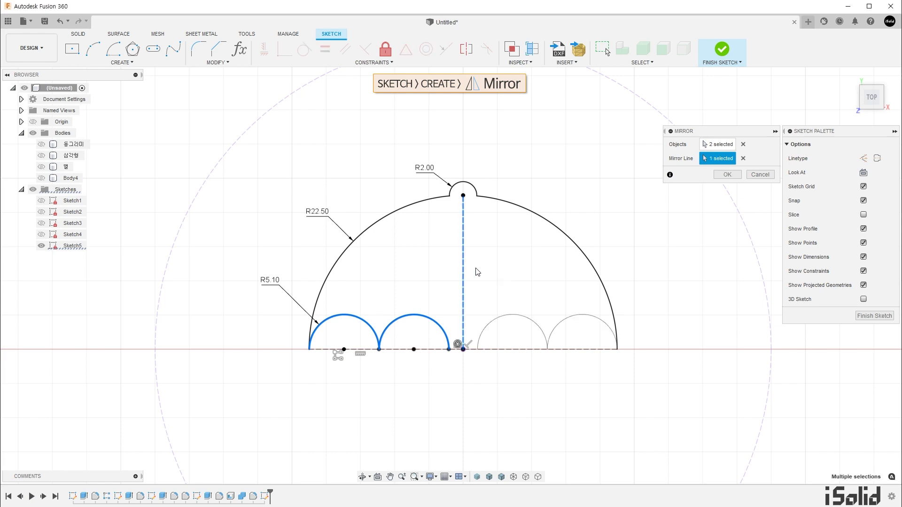
{"action": "left_click", "coordinate": [727, 174]}
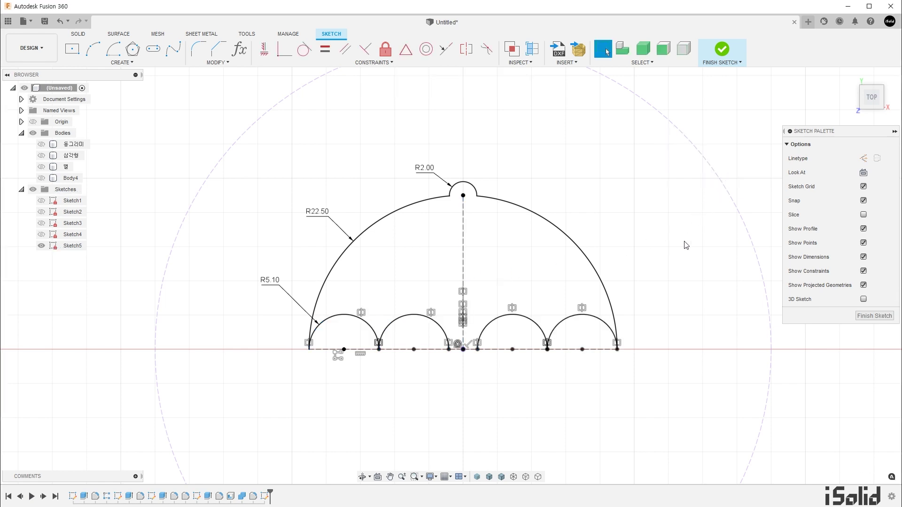
{"action": "middle_click_drag", "start_coordinate": [685, 245], "coordinate": [656, 164]}
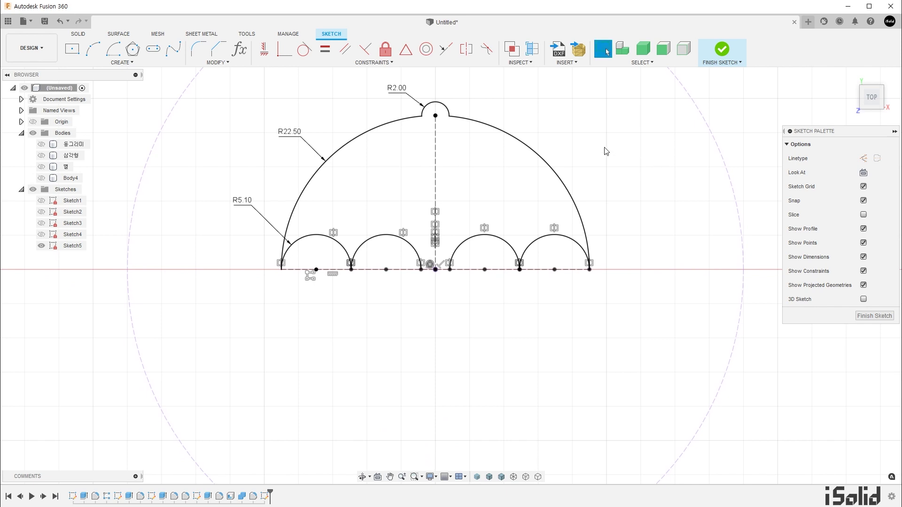
{"action": "key", "text": "l"}
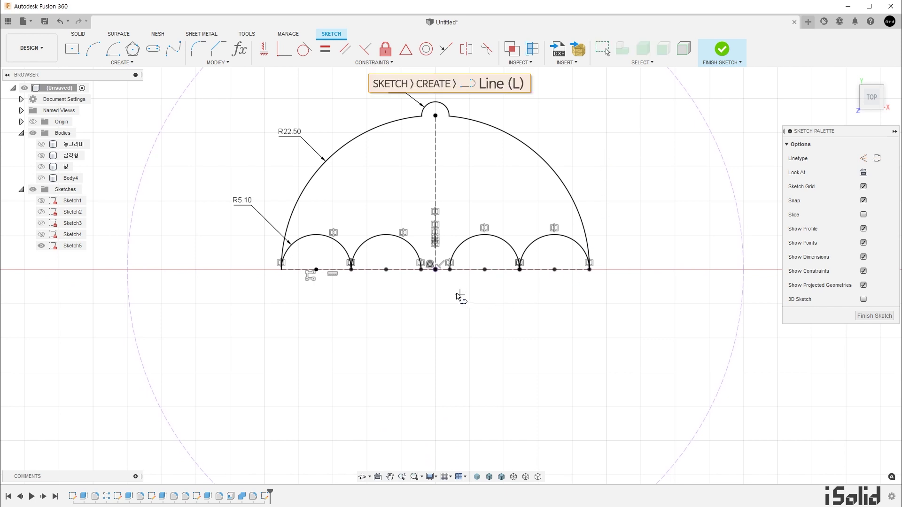
Draw the handle's left stem line down from the canopy, ending in the outer hook arc
{"action": "left_click", "coordinate": [423, 272]}
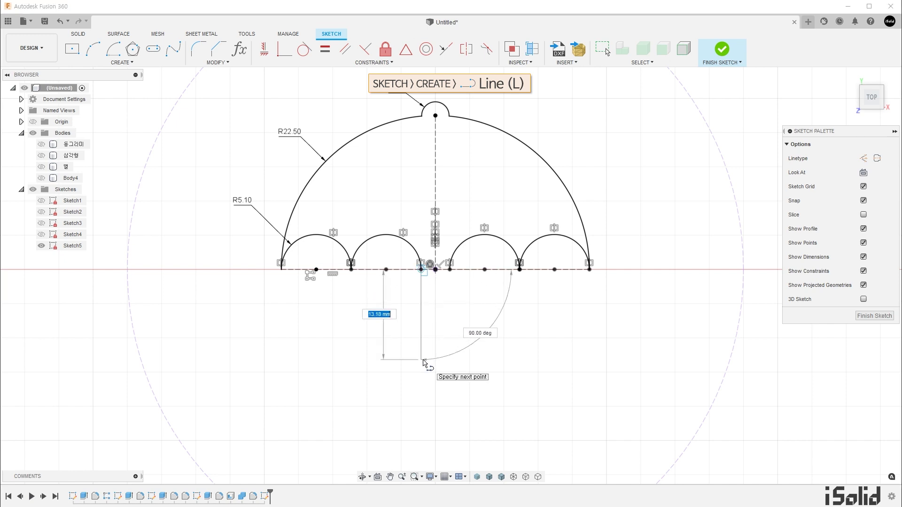
{"action": "left_click", "coordinate": [422, 372]}
{"action": "left_click_drag", "start_coordinate": [421, 372], "coordinate": [539, 372]}
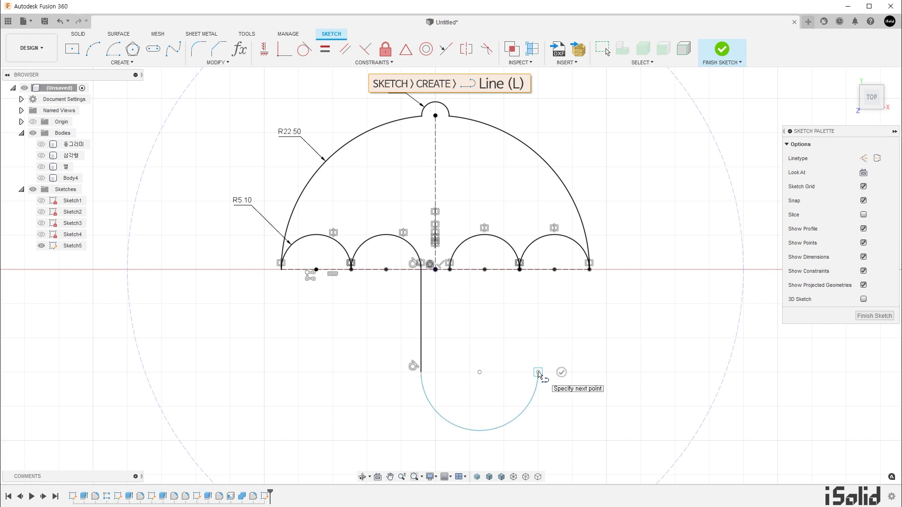
{"action": "key", "text": "Escape"}
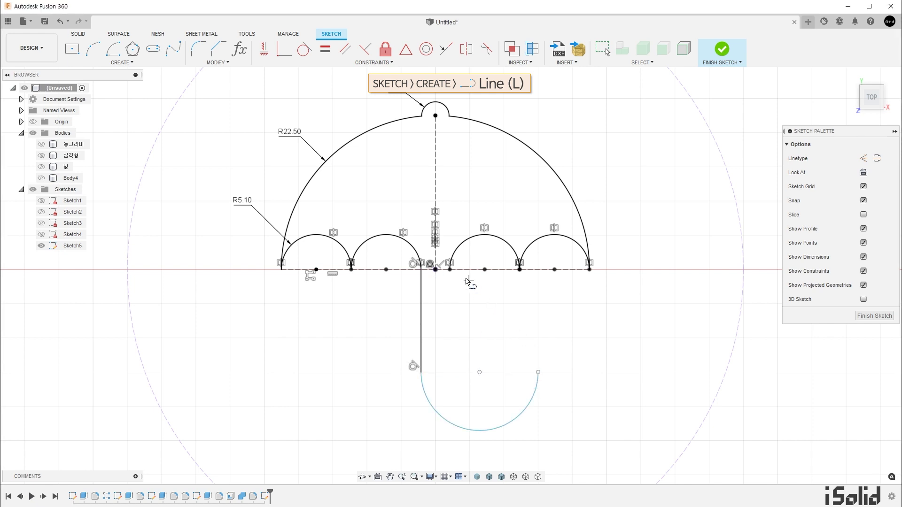
Draw the right stem line and the inner hook arc to close the handle outline
{"action": "left_click", "coordinate": [453, 274]}
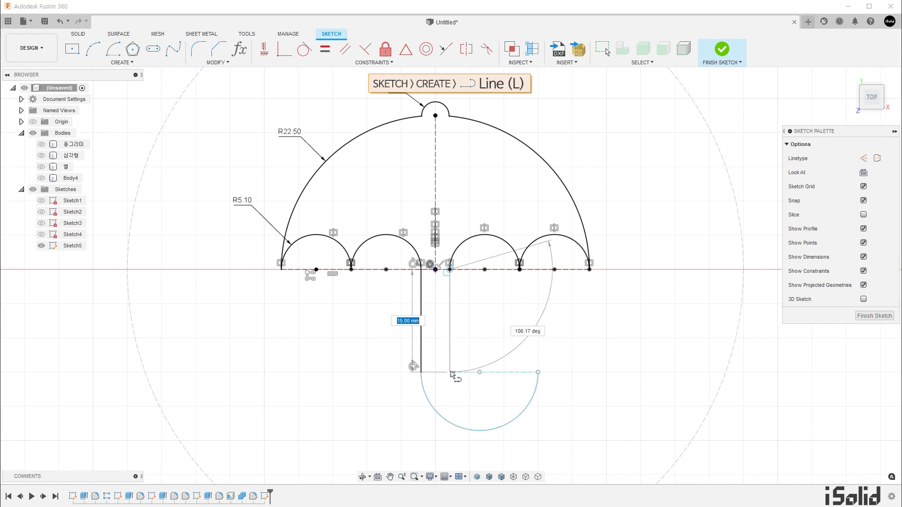
{"action": "left_click", "coordinate": [451, 374]}
{"action": "left_click_drag", "start_coordinate": [452, 375], "coordinate": [539, 374]}
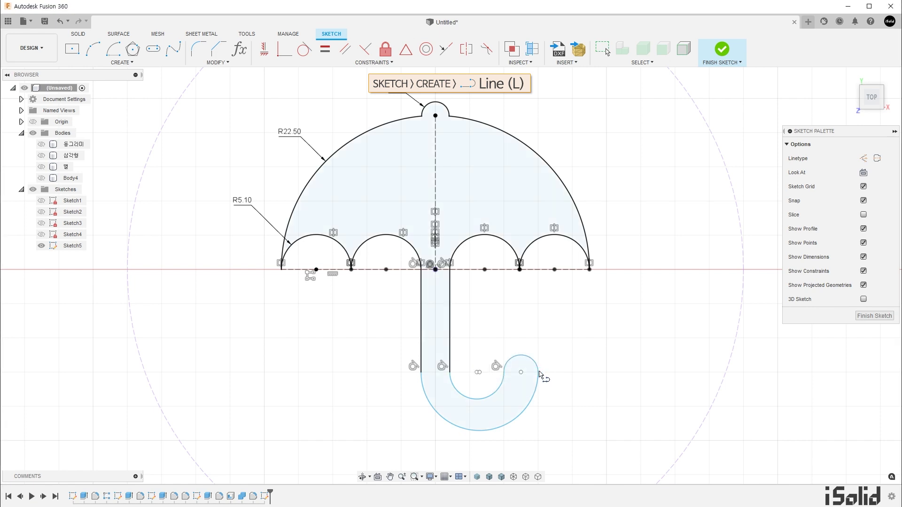
{"action": "key", "text": "Escape"}
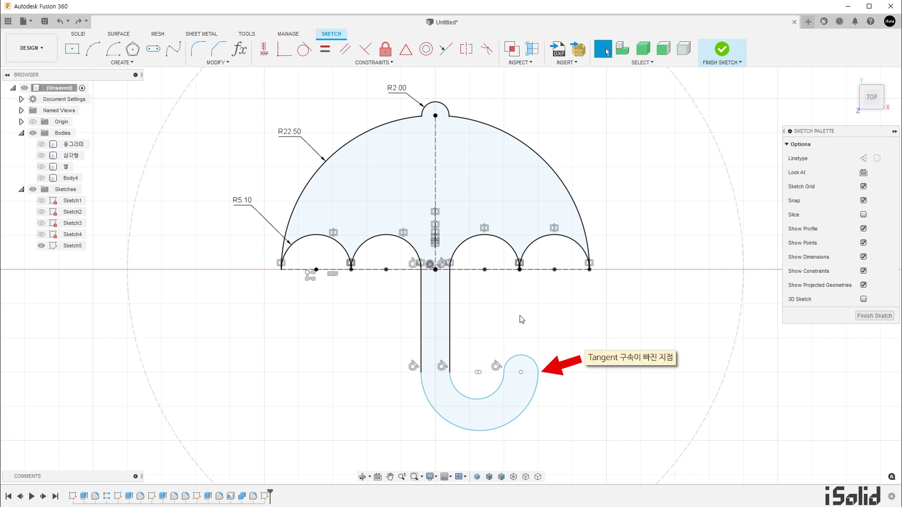
Make the hook arcs tangent at their junction and concentric with each other
{"action": "left_click", "coordinate": [304, 48]}
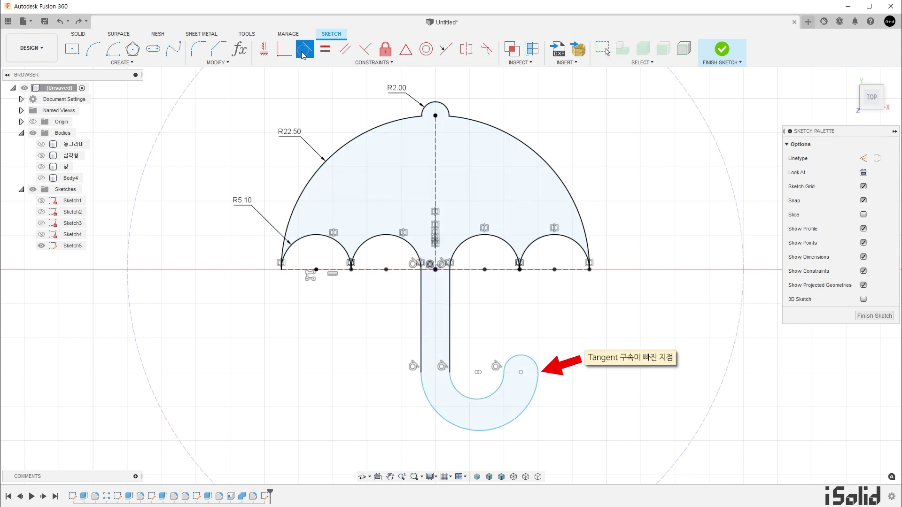
{"action": "left_click", "coordinate": [536, 362]}
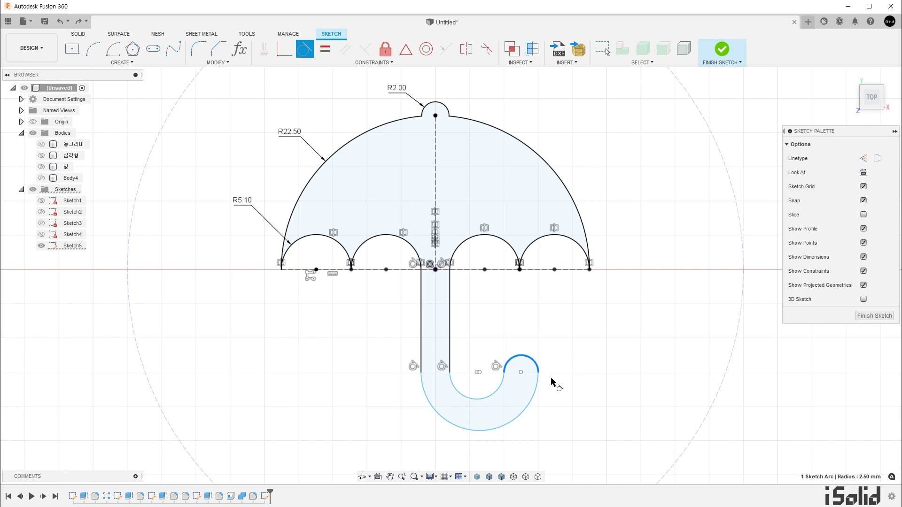
{"action": "left_click", "coordinate": [535, 389]}
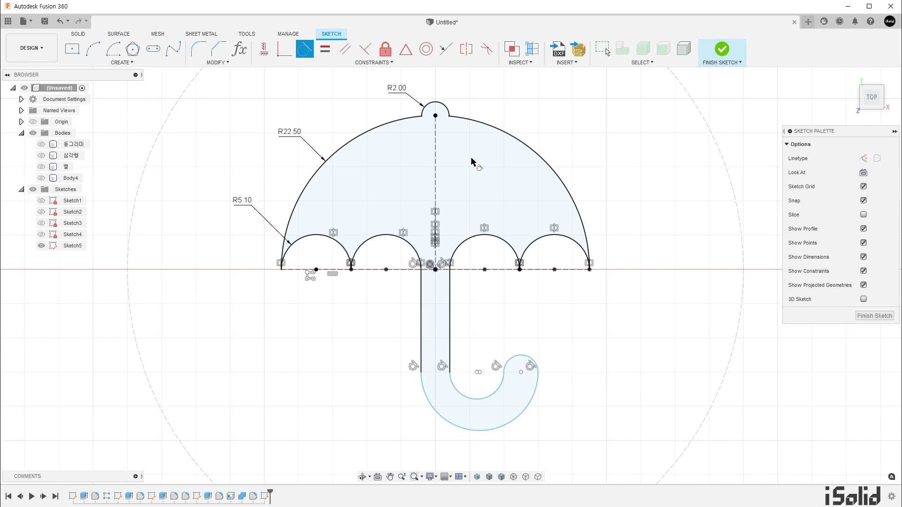
{"action": "left_click", "coordinate": [426, 48]}
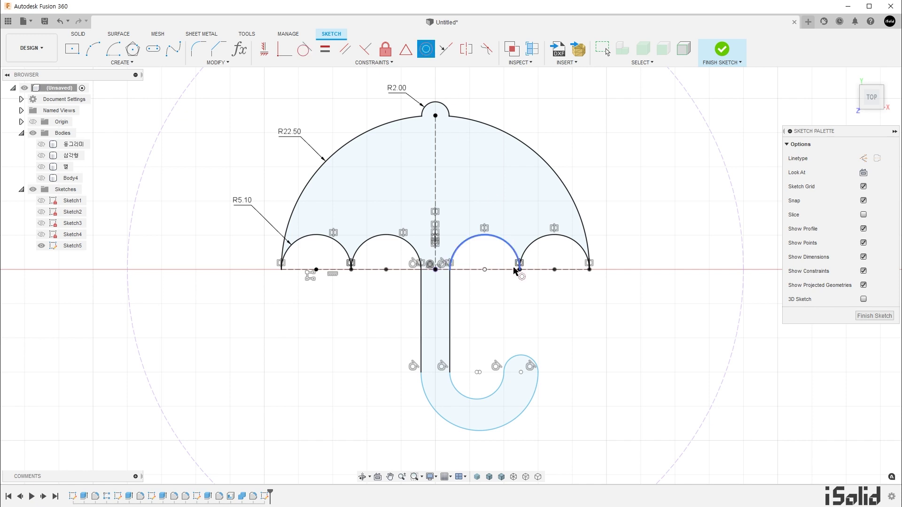
{"action": "left_click", "coordinate": [497, 395]}
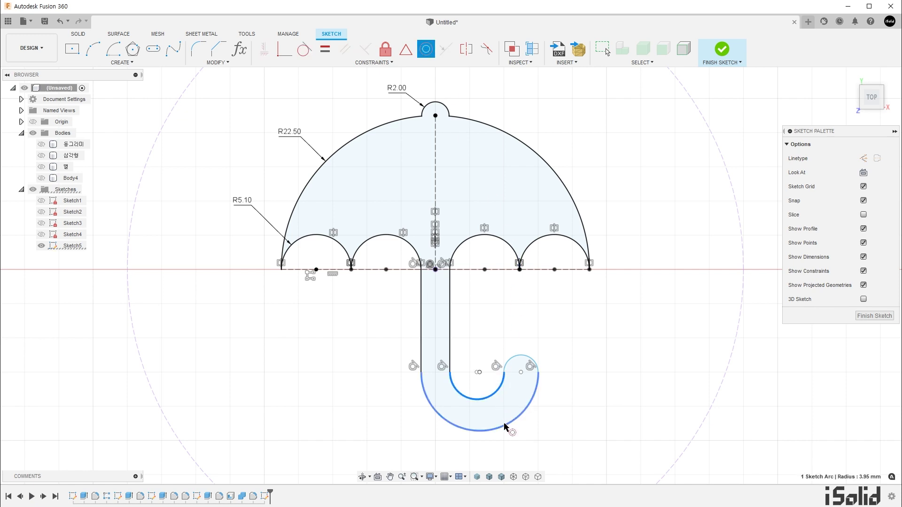
{"action": "left_click", "coordinate": [506, 427]}
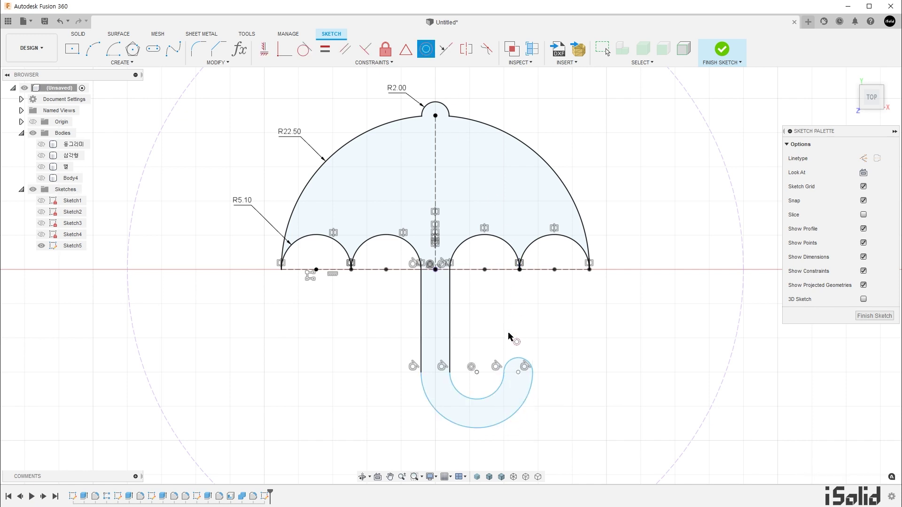
Align the hook arc's centre point horizontally with the hook's end point
{"action": "left_click", "coordinate": [265, 53]}
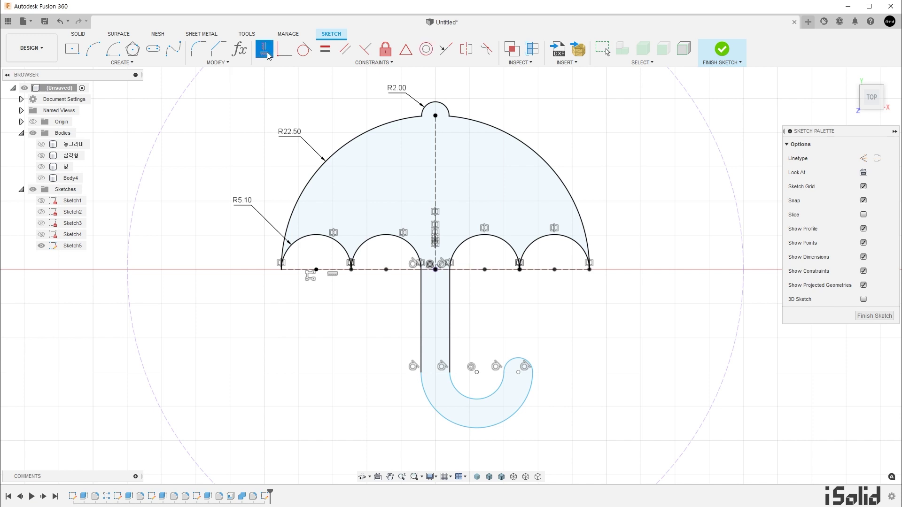
{"action": "left_click", "coordinate": [477, 373]}
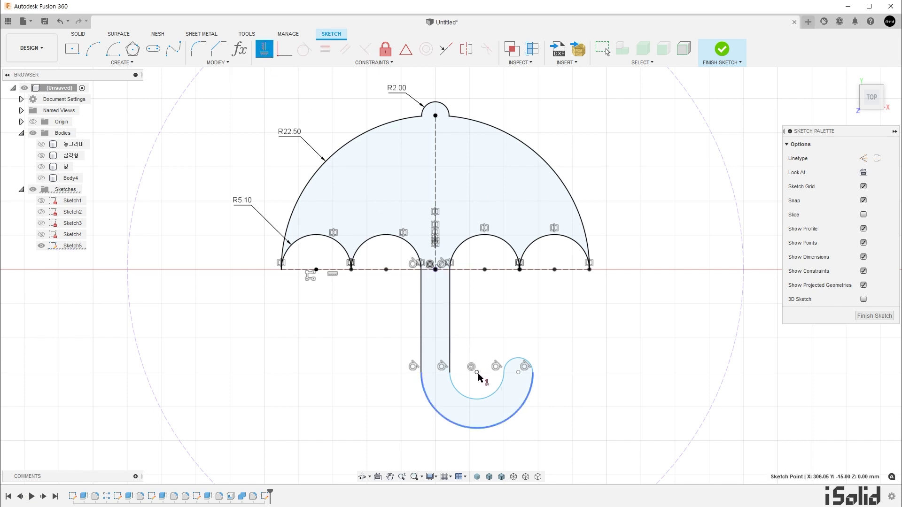
{"action": "left_click", "coordinate": [518, 372]}
{"action": "key", "text": "Escape"}
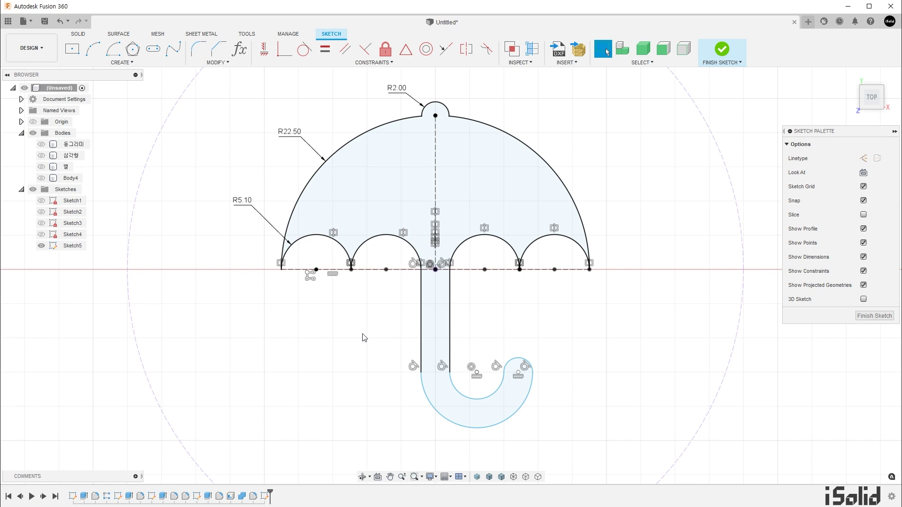
Dimension the handle stem to 15 mm and the outer hook arc to R8
{"action": "key", "text": "d"}
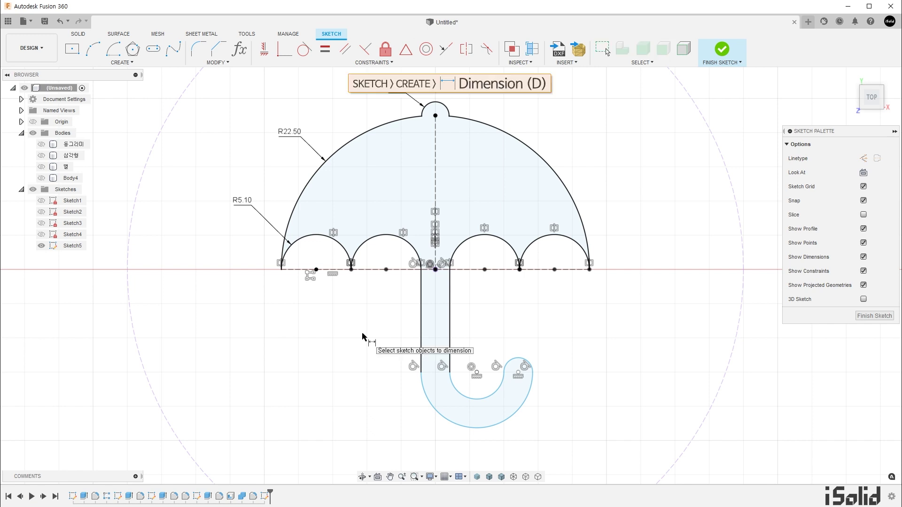
{"action": "left_click", "coordinate": [421, 318]}
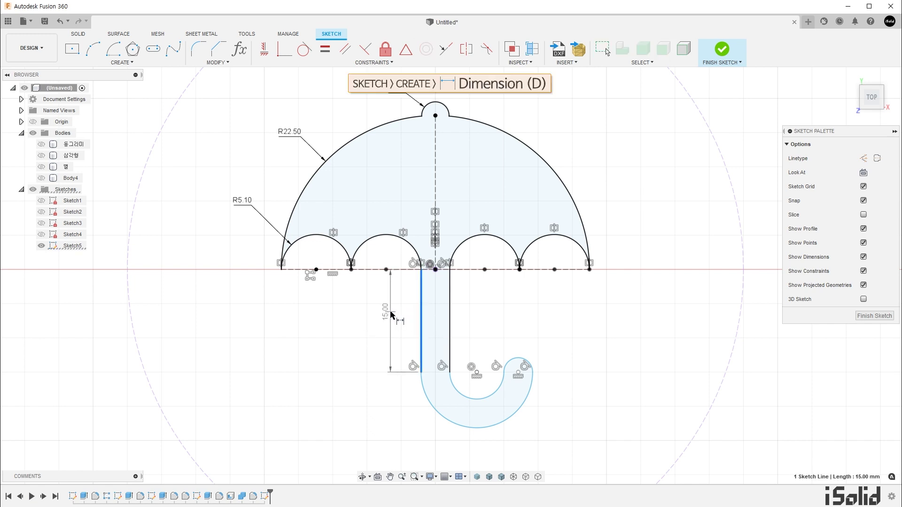
{"action": "left_click", "coordinate": [390, 314]}
{"action": "key", "text": "Return"}
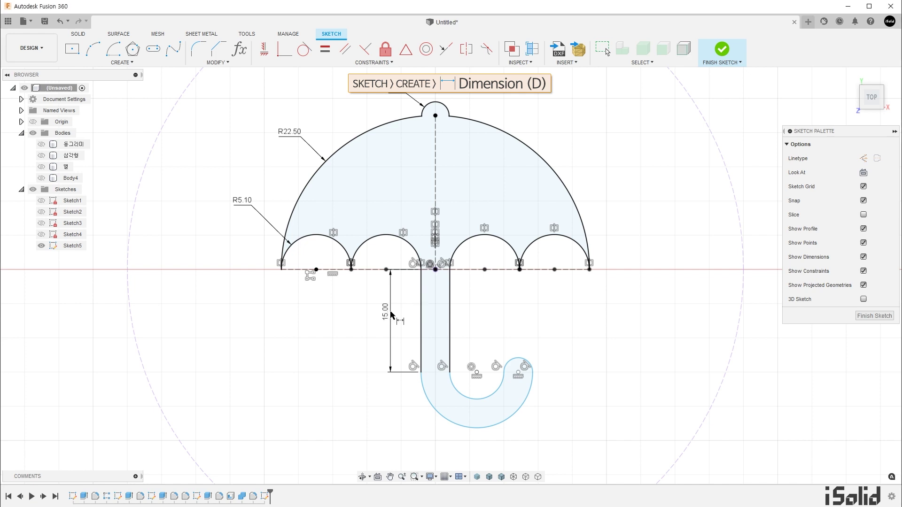
{"action": "left_click", "coordinate": [499, 424]}
{"action": "left_click", "coordinate": [528, 441]}
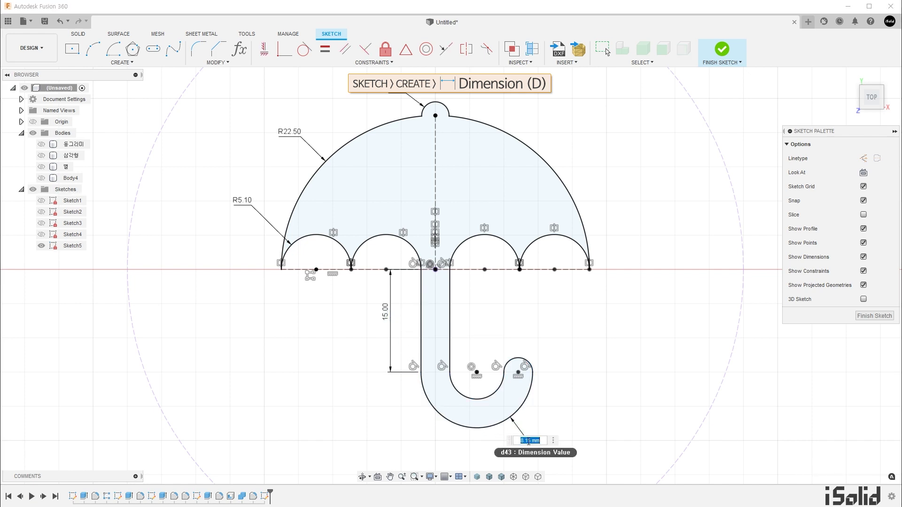
{"action": "type", "text": "8"}
{"action": "key", "text": "Return"}
{"action": "key", "text": "Escape"}
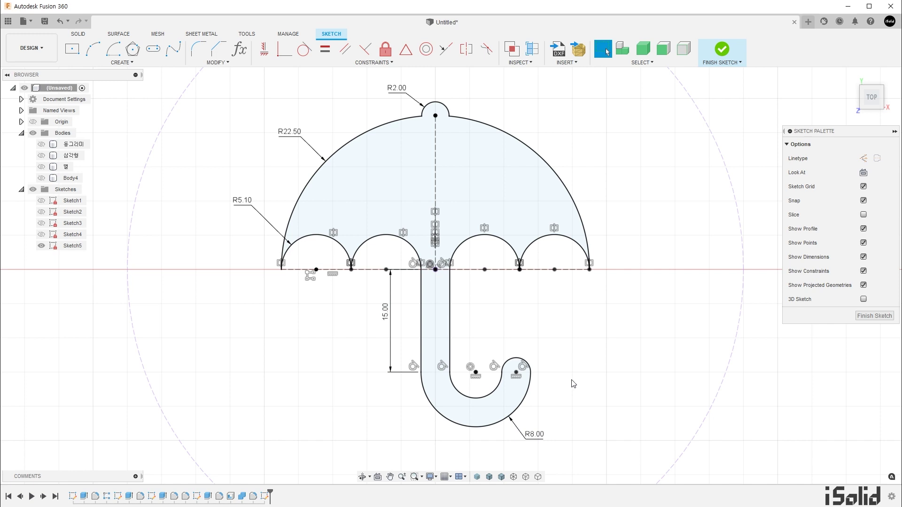
Zoom out, recentre on the sketch, and show the coin body Body4
{"action": "scroll", "coordinate": [573, 384], "scroll_direction": "down", "scroll_amount": 3}
{"action": "scroll", "coordinate": [587, 352], "scroll_direction": "down", "scroll_amount": 2}
{"action": "middle_click_drag", "start_coordinate": [594, 346], "coordinate": [534, 309]}
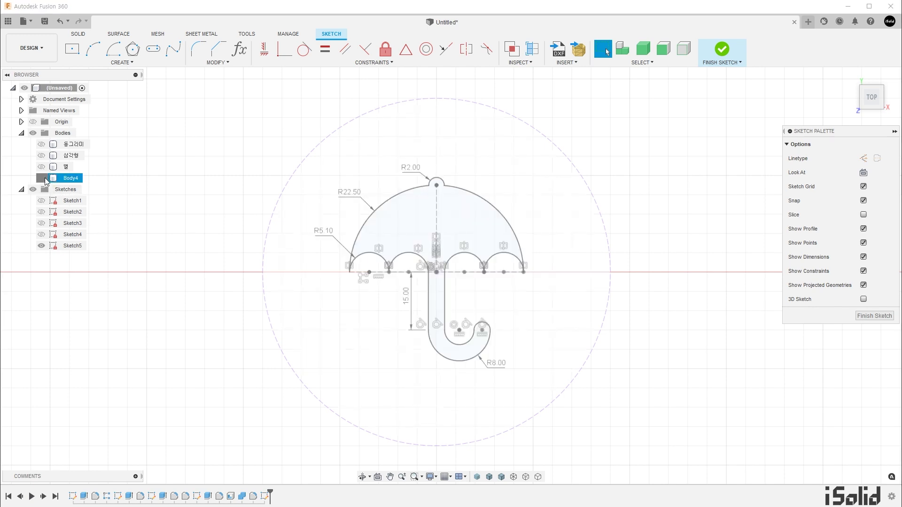
{"action": "left_click", "coordinate": [41, 178]}
Surface-extrude the umbrella outline 30 mm upward from the coin
{"action": "middle_click_drag", "start_coordinate": [723, 75], "coordinate": [698, 102], "text": "shift"}
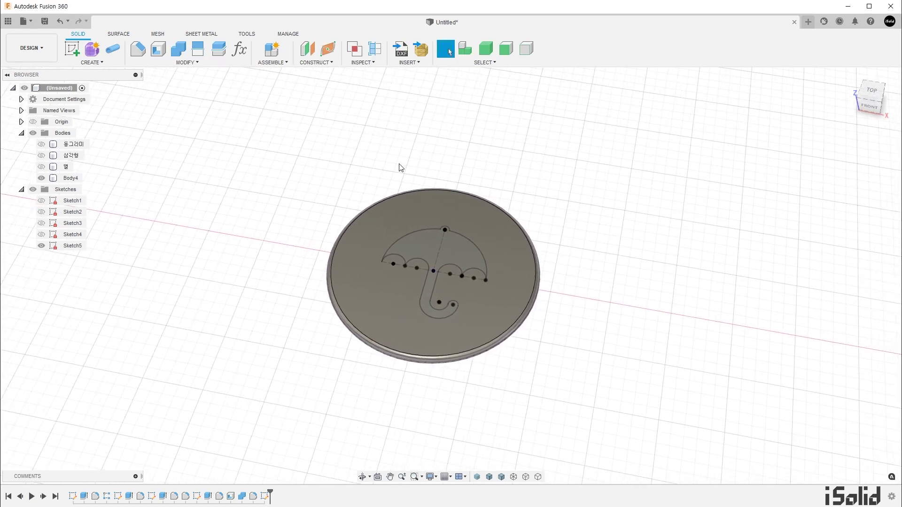
{"action": "middle_click_drag", "start_coordinate": [568, 250], "coordinate": [645, 234]}
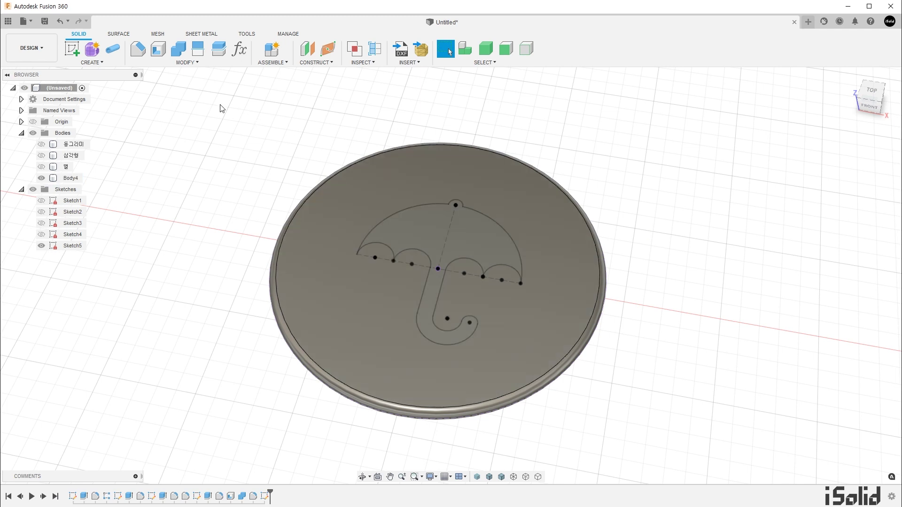
{"action": "left_click", "coordinate": [119, 34]}
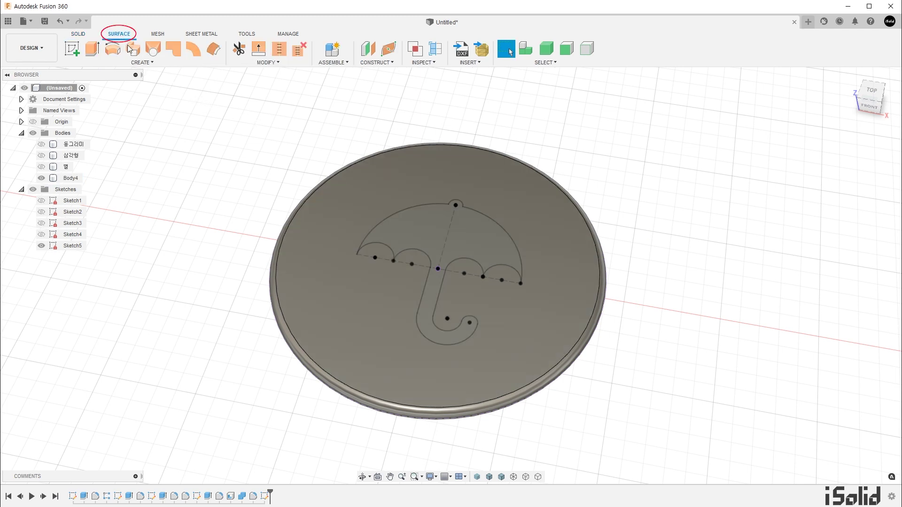
{"action": "left_click", "coordinate": [141, 62]}
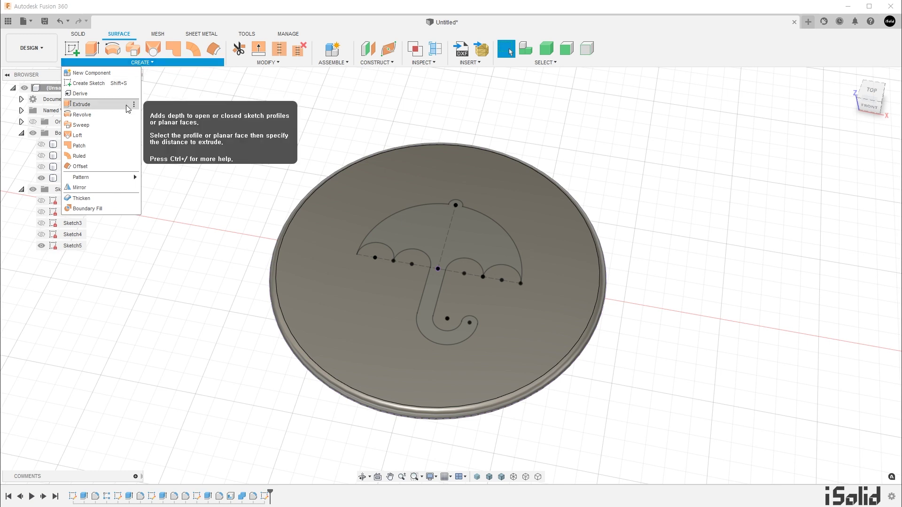
{"action": "left_click", "coordinate": [81, 104]}
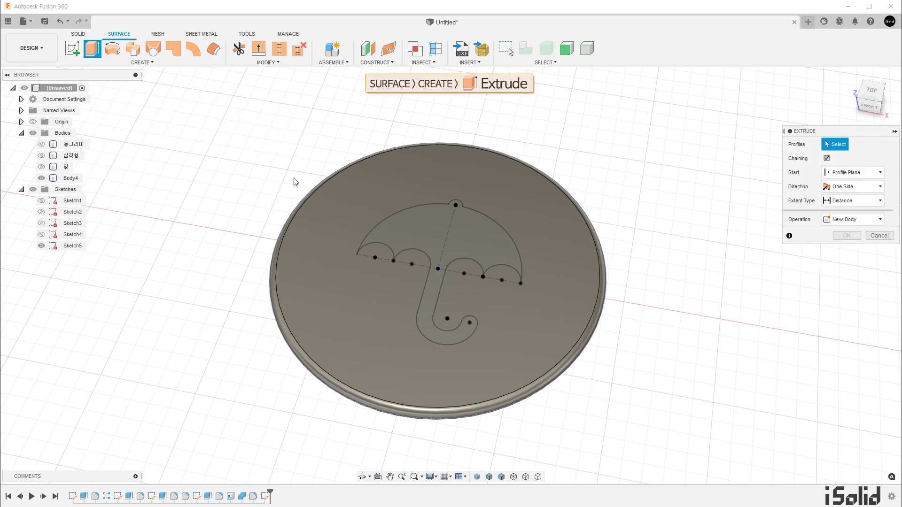
{"action": "left_click", "coordinate": [489, 218]}
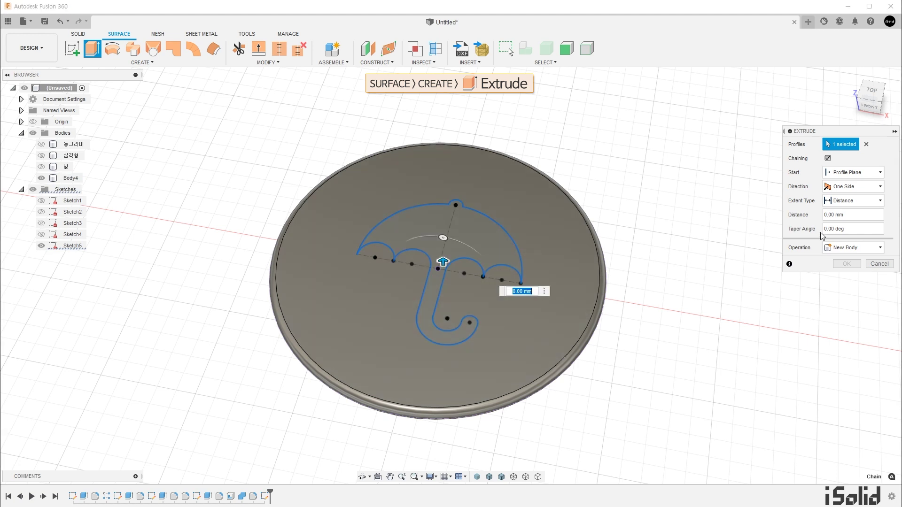
{"action": "left_click", "coordinate": [851, 219]}
{"action": "type", "text": "30"}
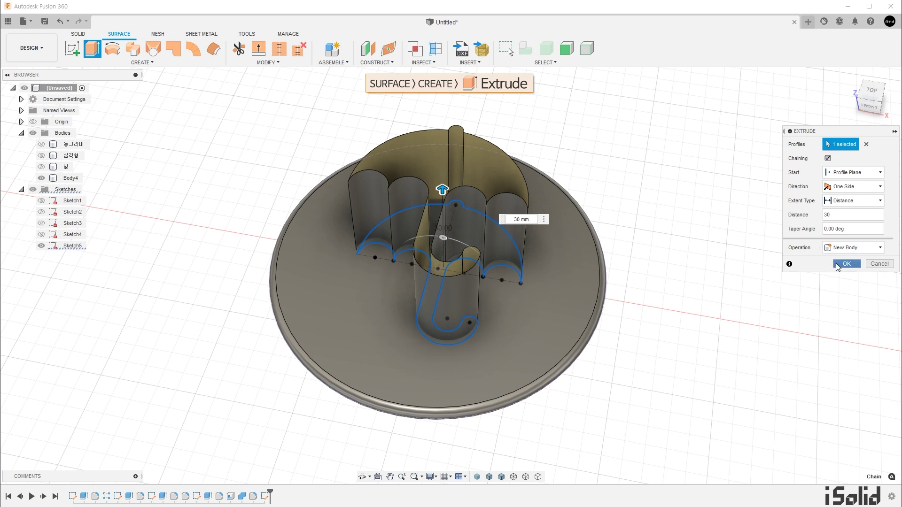
{"action": "left_click", "coordinate": [846, 264]}
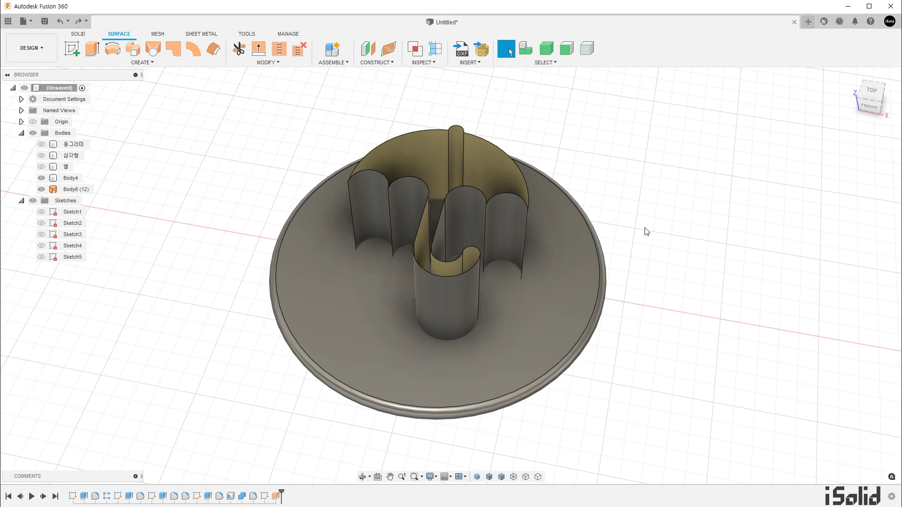
Fillet the umbrella surface body's edges with a 0.8 mm radius
{"action": "key", "text": "f"}
{"action": "middle_click_drag", "start_coordinate": [644, 231], "coordinate": [638, 201], "text": "shift"}
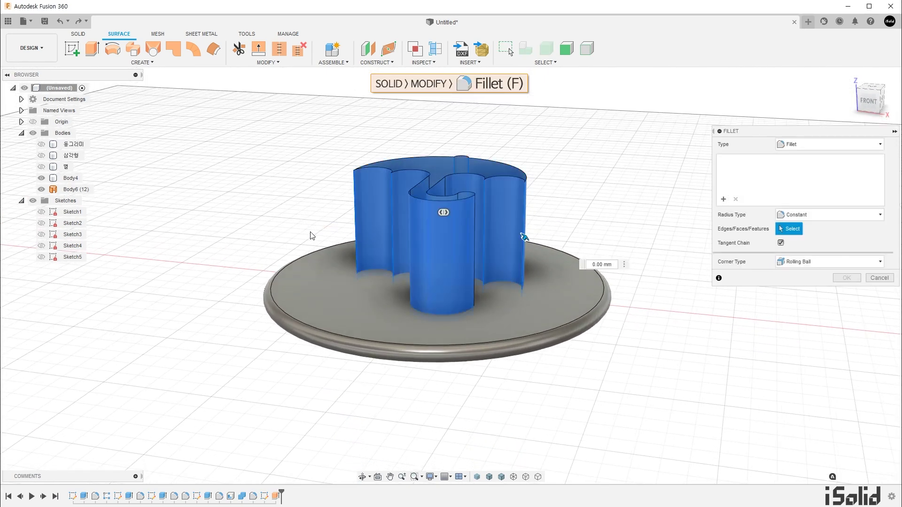
{"action": "left_click", "coordinate": [517, 234]}
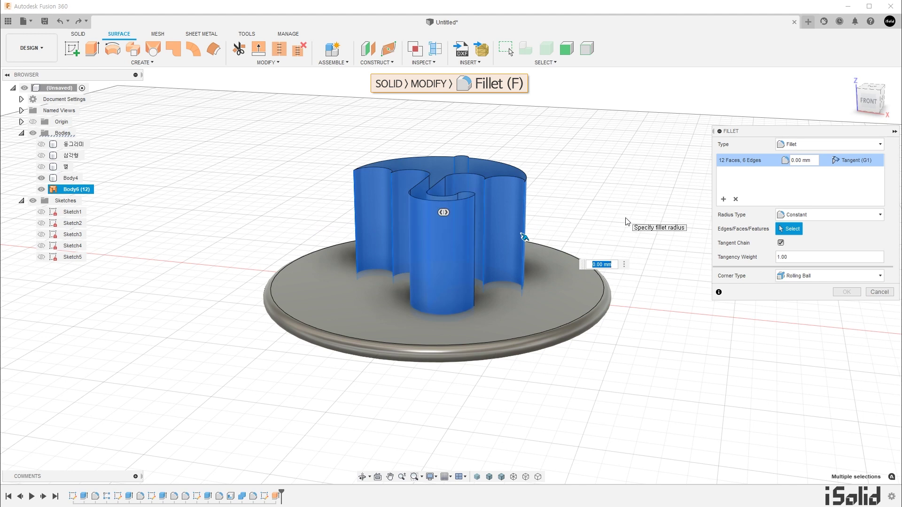
{"action": "type", "text": "0.8"}
{"action": "key", "text": "Return"}
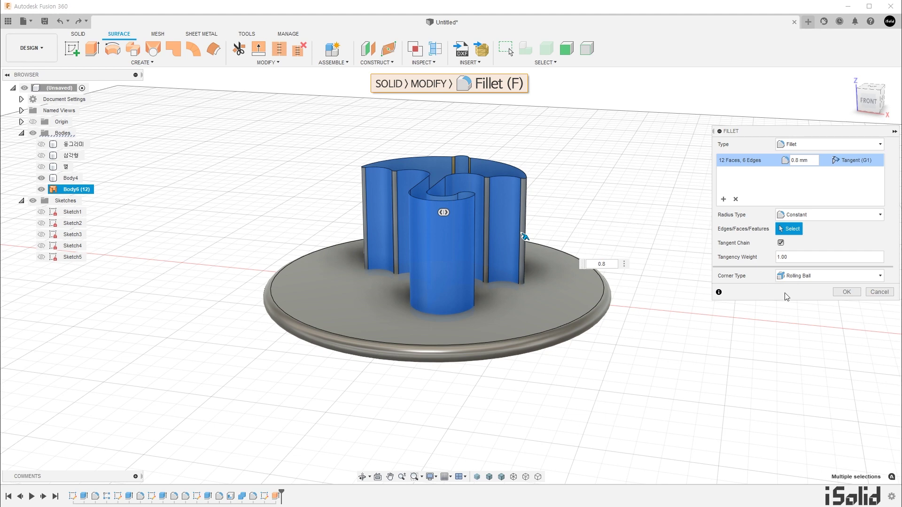
{"action": "left_click", "coordinate": [845, 292]}
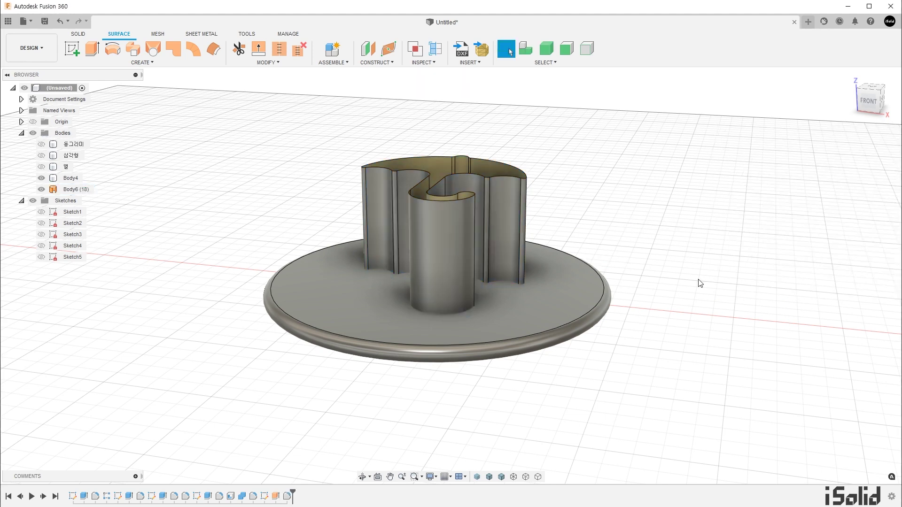
Thicken the umbrella surface 0.50 mm, one side, into new solid Body7
{"action": "left_click", "coordinate": [152, 65]}
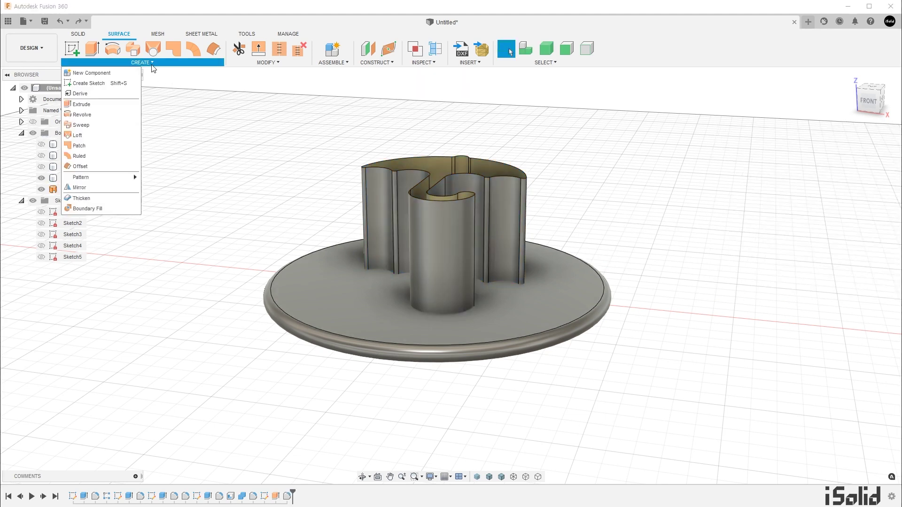
{"action": "left_click", "coordinate": [122, 203]}
{"action": "left_click", "coordinate": [515, 215]}
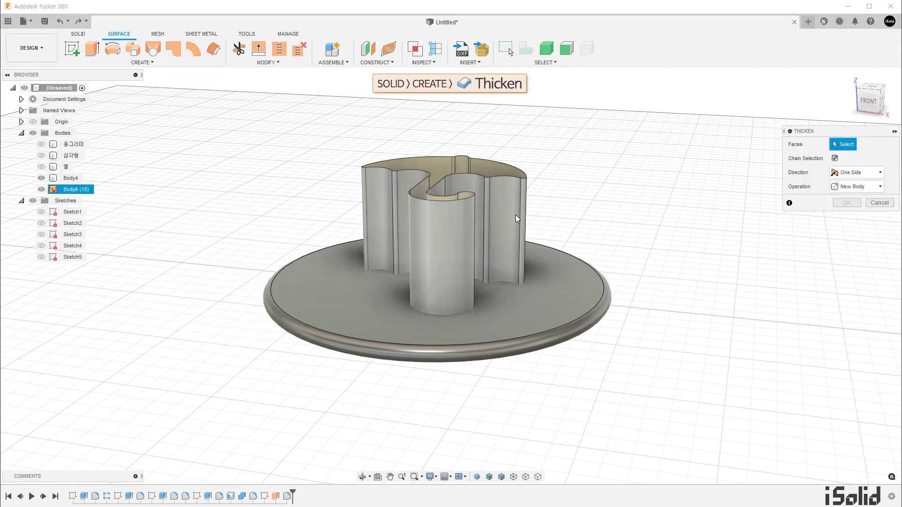
{"action": "middle_click_drag", "start_coordinate": [515, 216], "coordinate": [618, 262], "text": "shift"}
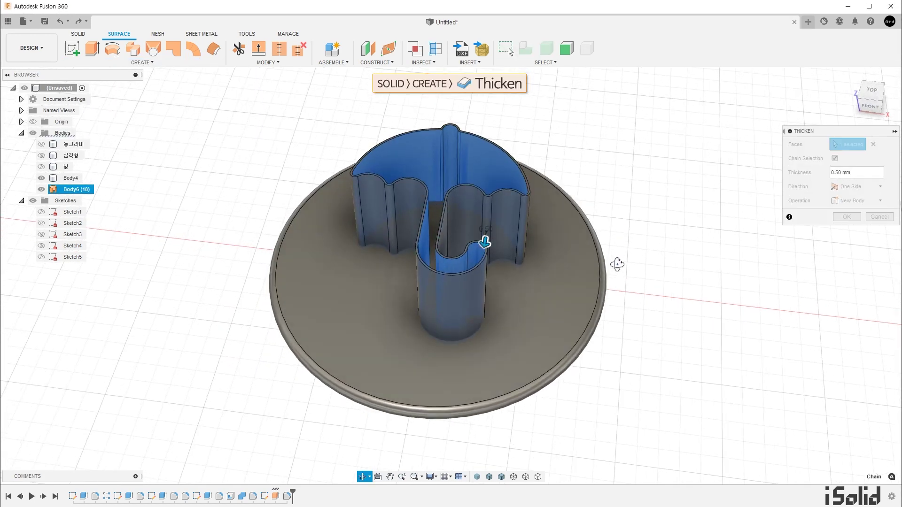
{"action": "left_click", "coordinate": [852, 174]}
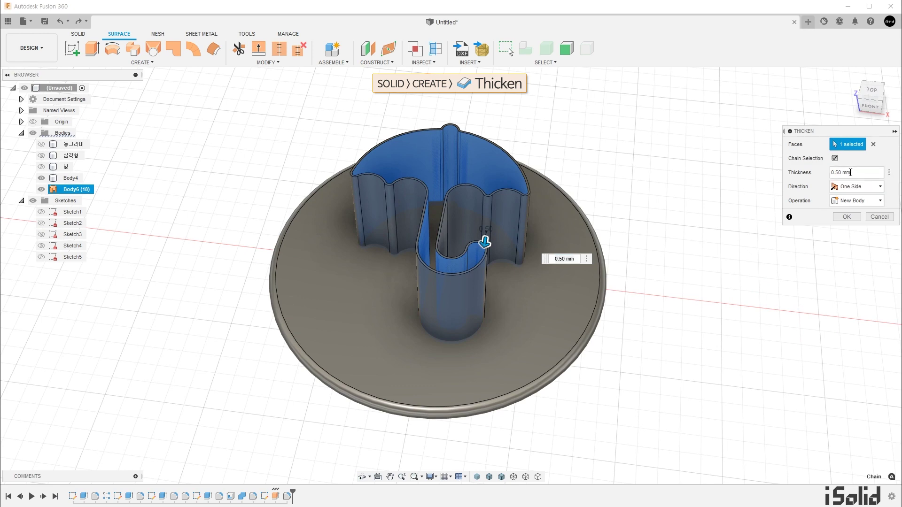
{"action": "scroll", "coordinate": [652, 251], "scroll_direction": "up", "scroll_amount": 2}
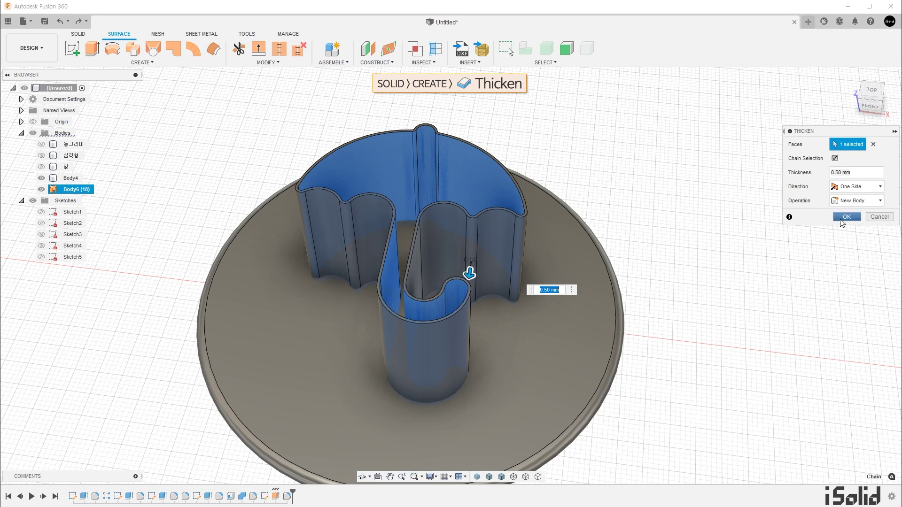
{"action": "left_click", "coordinate": [846, 217]}
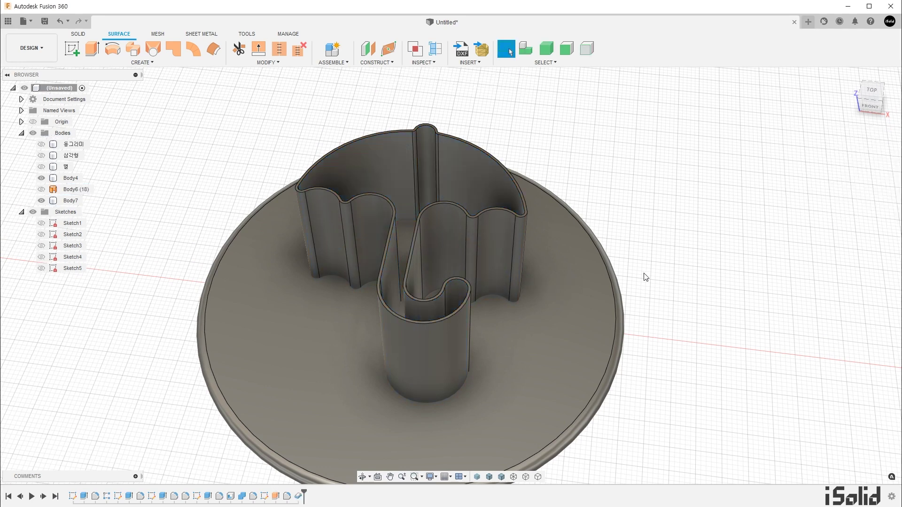
Combine-cut the umbrella body (tool) out of the coin disc (target)
{"action": "left_click", "coordinate": [79, 34]}
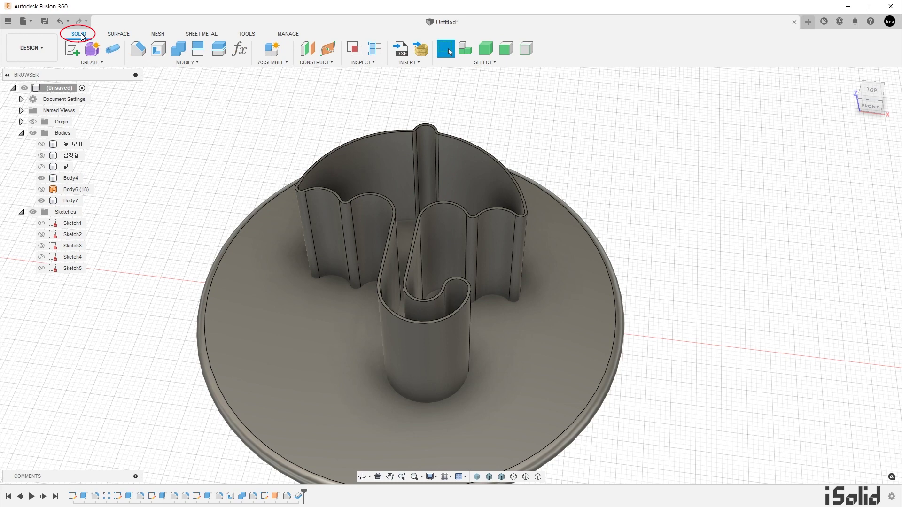
{"action": "left_click", "coordinate": [162, 64]}
{"action": "left_click", "coordinate": [174, 136]}
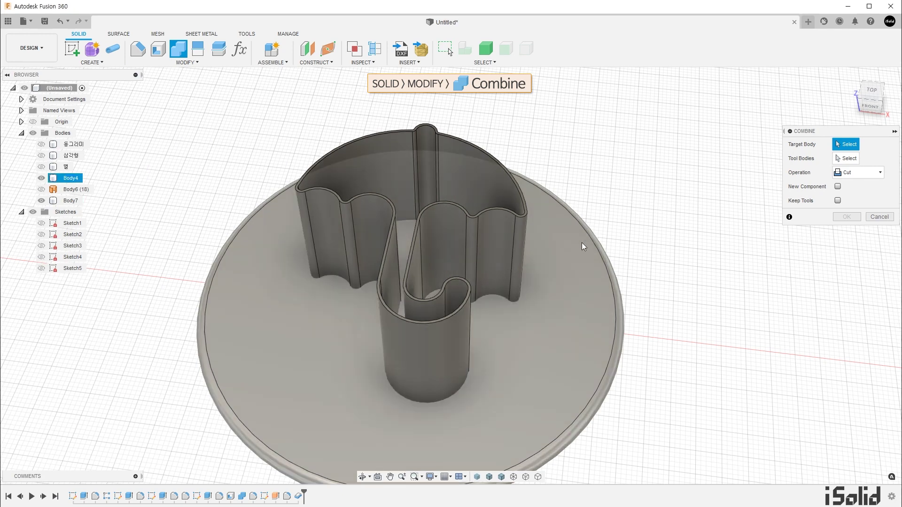
{"action": "left_click", "coordinate": [582, 243]}
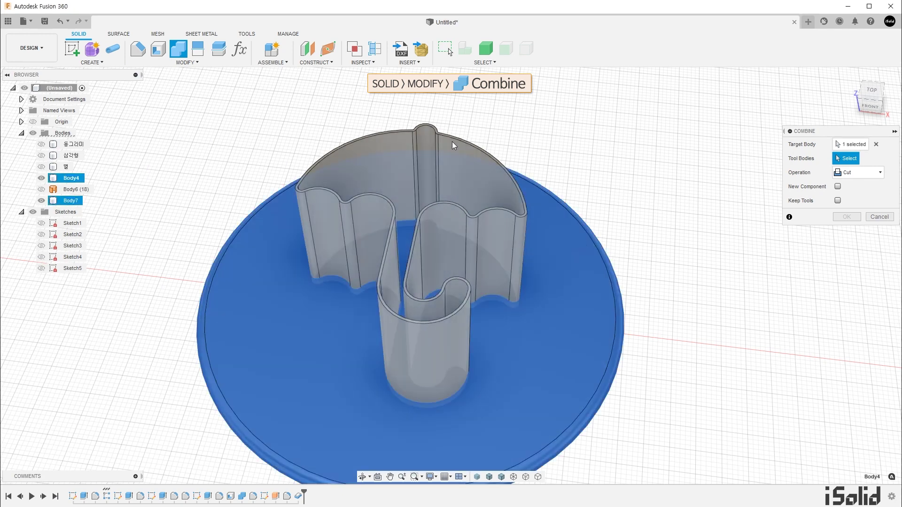
{"action": "left_click", "coordinate": [496, 150]}
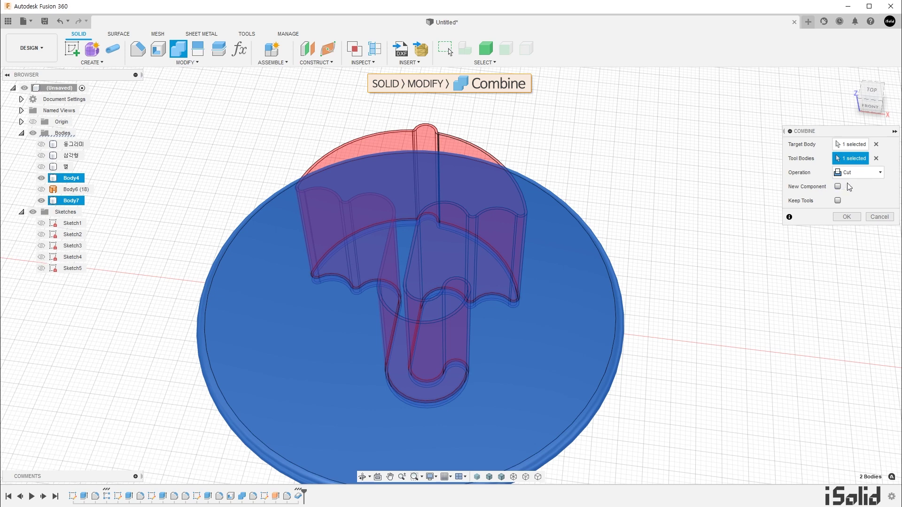
{"action": "left_click", "coordinate": [839, 216]}
{"action": "middle_click_drag", "start_coordinate": [633, 219], "coordinate": [630, 165]}
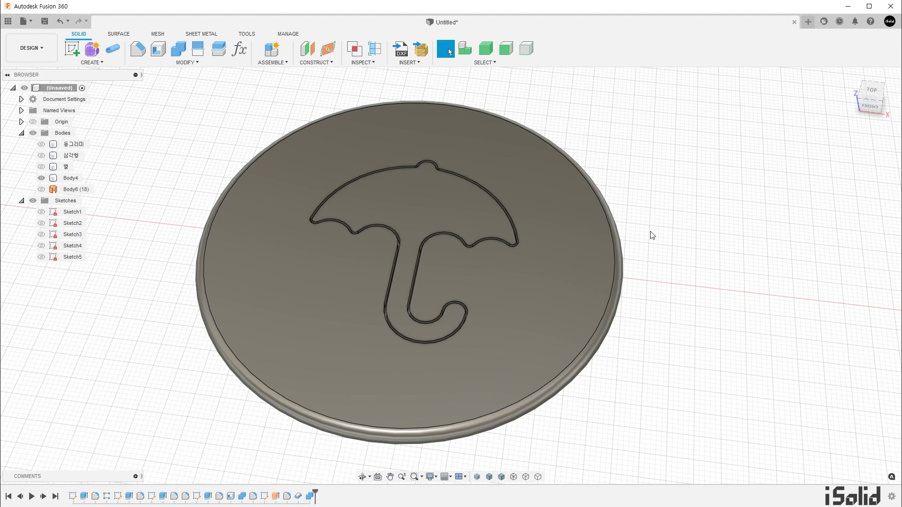
Fillet all 36 umbrella groove edges with a 1 mm radius
{"action": "key", "text": "f"}
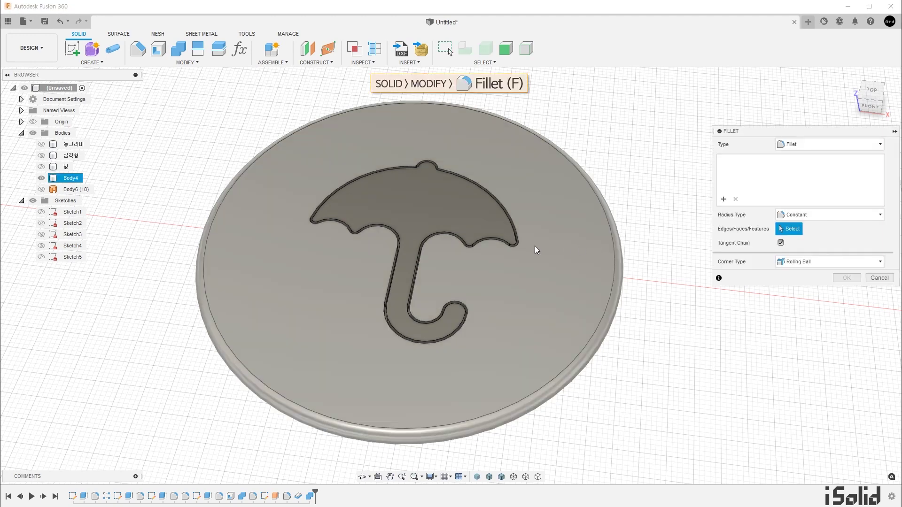
{"action": "scroll", "coordinate": [513, 224], "scroll_direction": "up", "scroll_amount": 5}
{"action": "scroll", "coordinate": [522, 211], "scroll_direction": "up", "scroll_amount": 3}
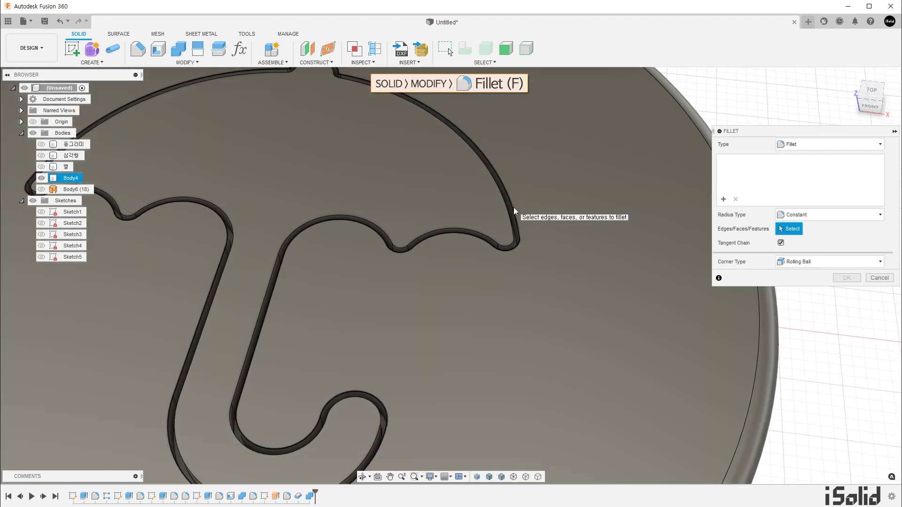
{"action": "left_click", "coordinate": [513, 207]}
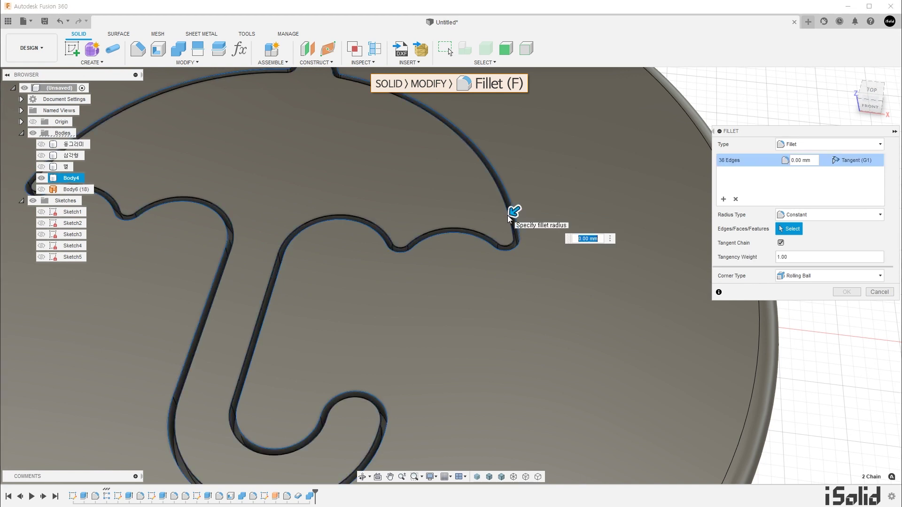
{"action": "left_click", "coordinate": [536, 265]}
{"action": "type", "text": "1"}
{"action": "key", "text": "Return"}
{"action": "scroll", "coordinate": [536, 266], "scroll_direction": "down", "scroll_amount": 3}
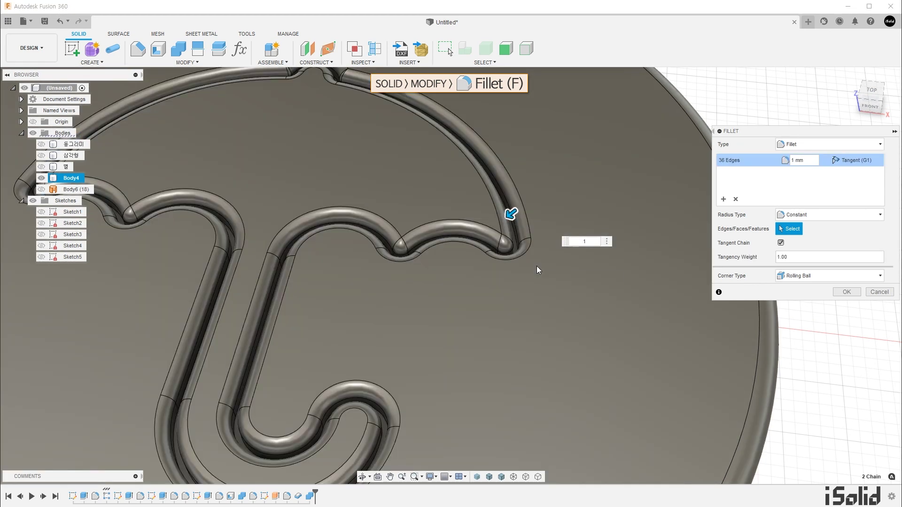
{"action": "scroll", "coordinate": [537, 266], "scroll_direction": "down", "scroll_amount": 2}
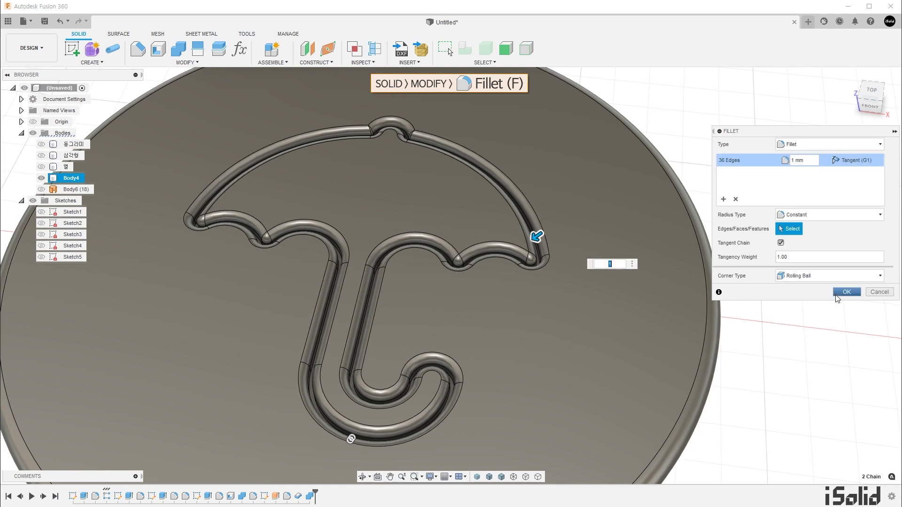
{"action": "key", "text": "Return"}
{"action": "scroll", "coordinate": [483, 293], "scroll_direction": "down", "scroll_amount": 2}
{"action": "scroll", "coordinate": [480, 300], "scroll_direction": "down", "scroll_amount": 2}
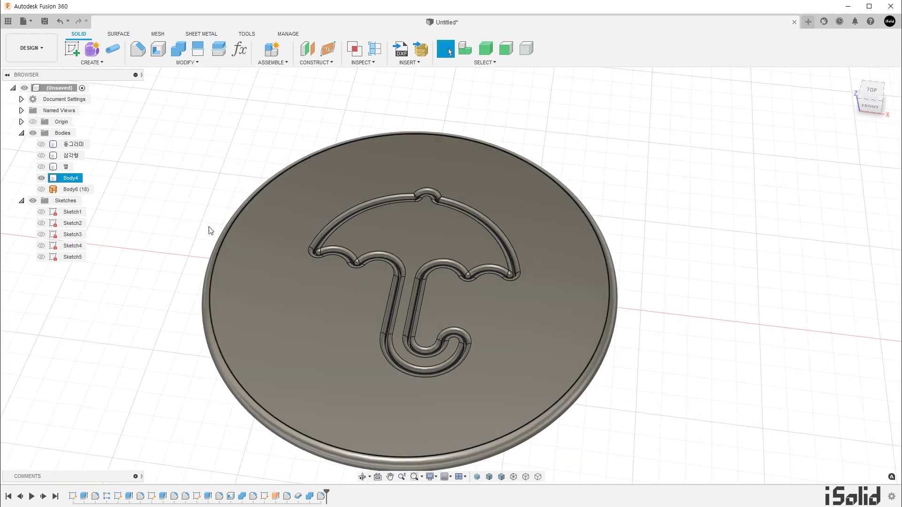
Rename the coin body Body4 to 우산
{"action": "left_click", "coordinate": [75, 178]}
{"action": "double_click", "coordinate": [75, 178]}
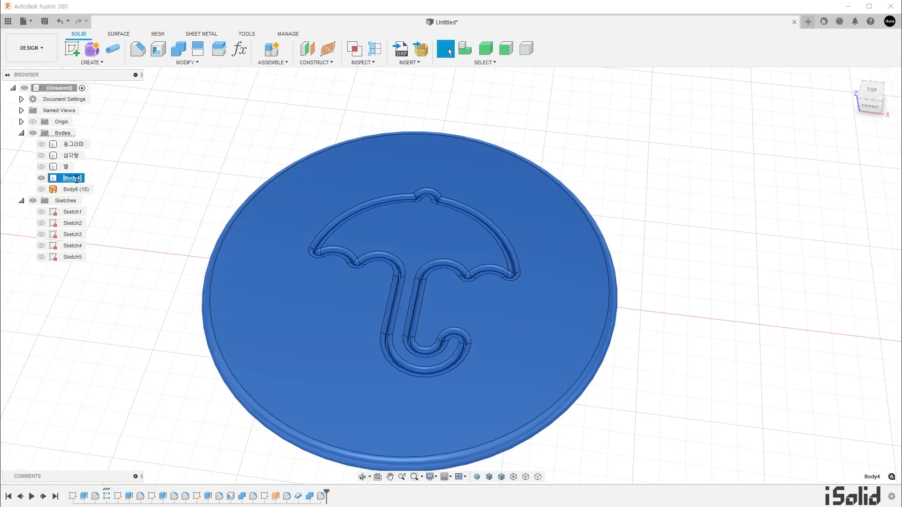
{"action": "type", "text": "우산"}
{"action": "key", "text": "Return"}
{"action": "key", "text": "Escape"}
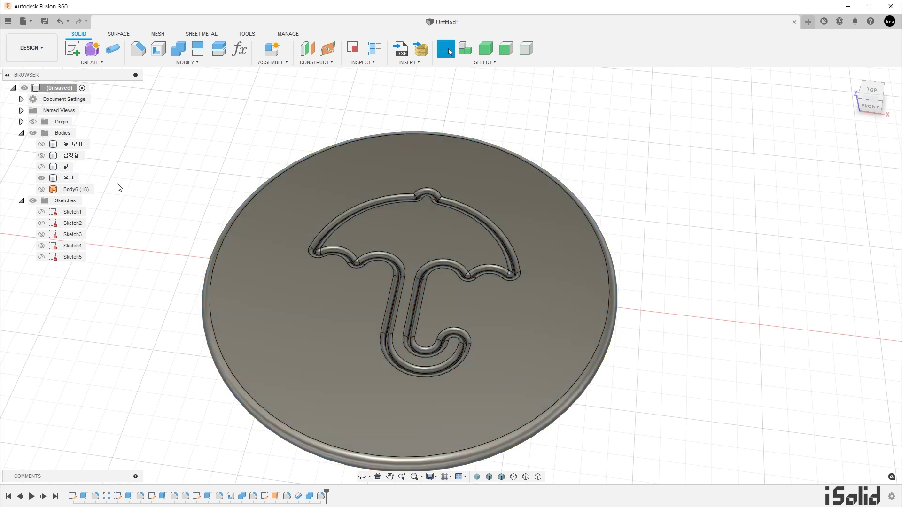
Remove the leftover umbrella surface body Body6 from the design
{"action": "left_click", "coordinate": [87, 190]}
{"action": "right_click", "coordinate": [87, 190]}
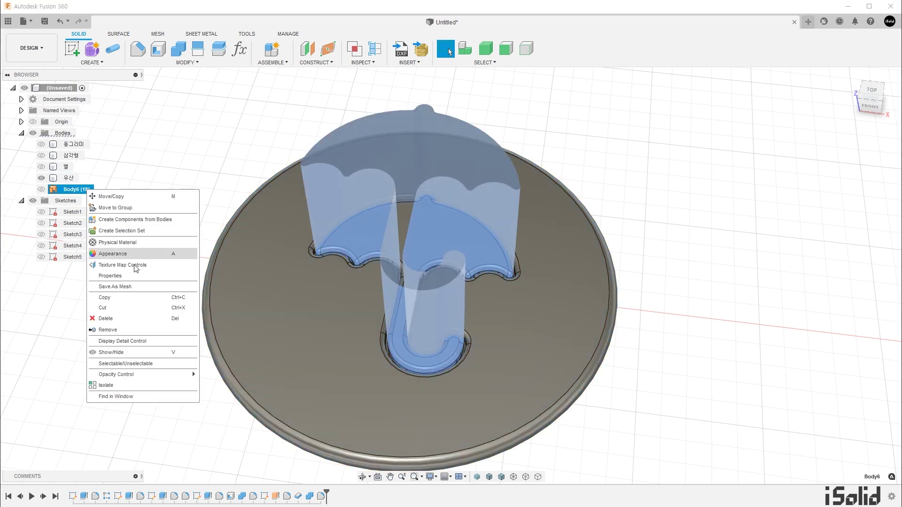
{"action": "left_click", "coordinate": [146, 331]}
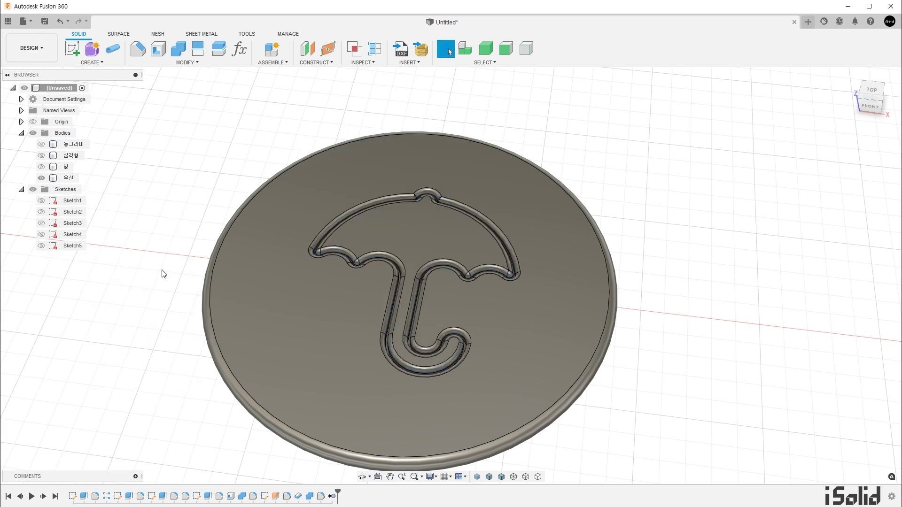
{"action": "middle_click_drag", "start_coordinate": [163, 272], "coordinate": [168, 258]}
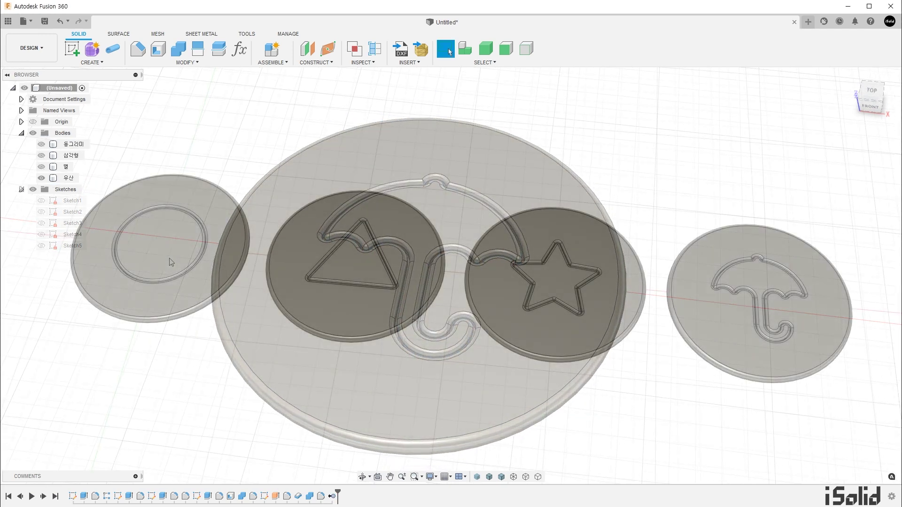